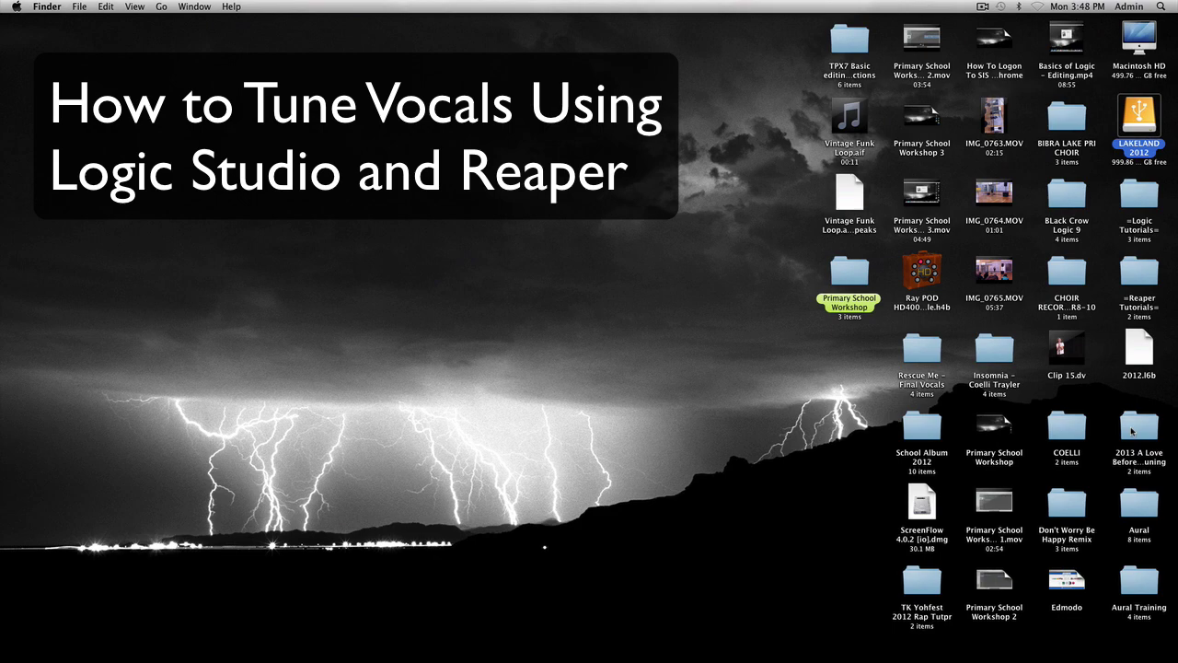
# Open the 2013 A Love Before Time Vocal Tuning folder, widen its window, and load its Logic project
pyautogui.doubleClick(1138, 428)
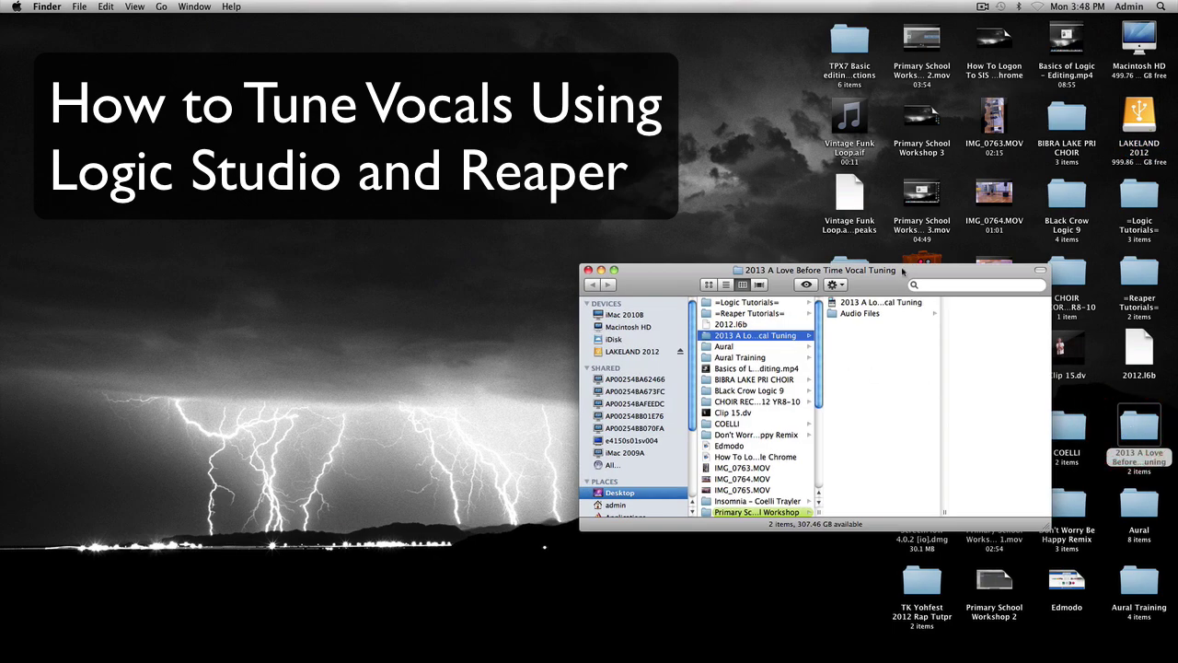
pyautogui.moveTo(898, 266); pyautogui.dragTo(500, 243)
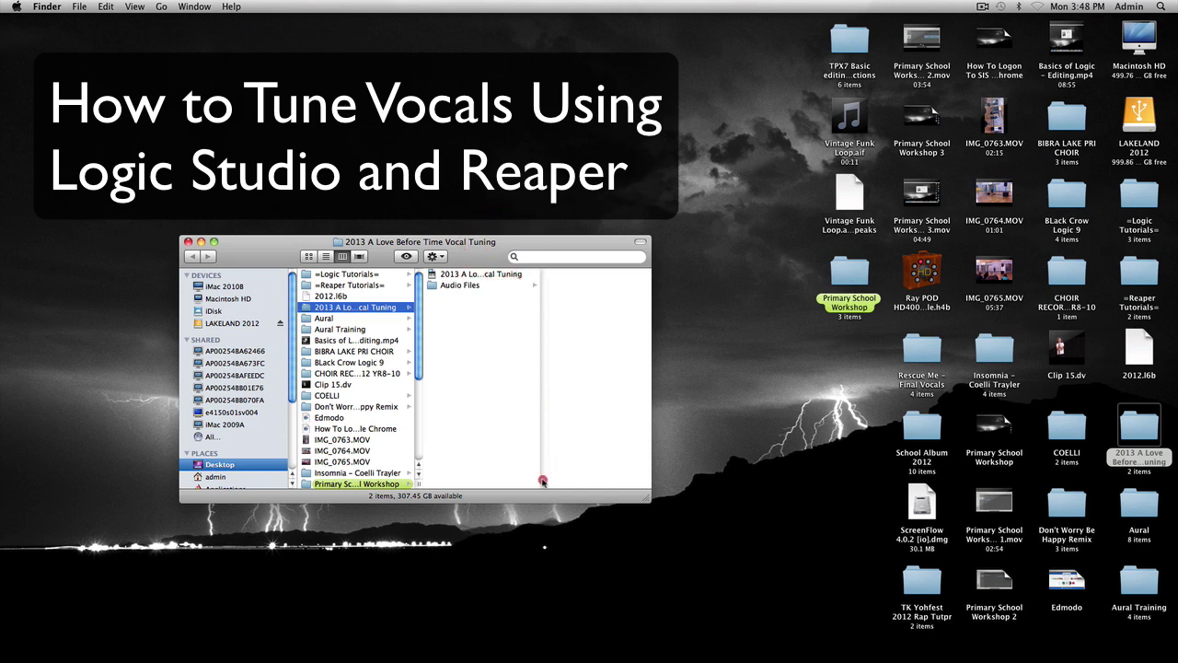
pyautogui.moveTo(543, 480); pyautogui.dragTo(861, 529)
pyautogui.click(497, 274)
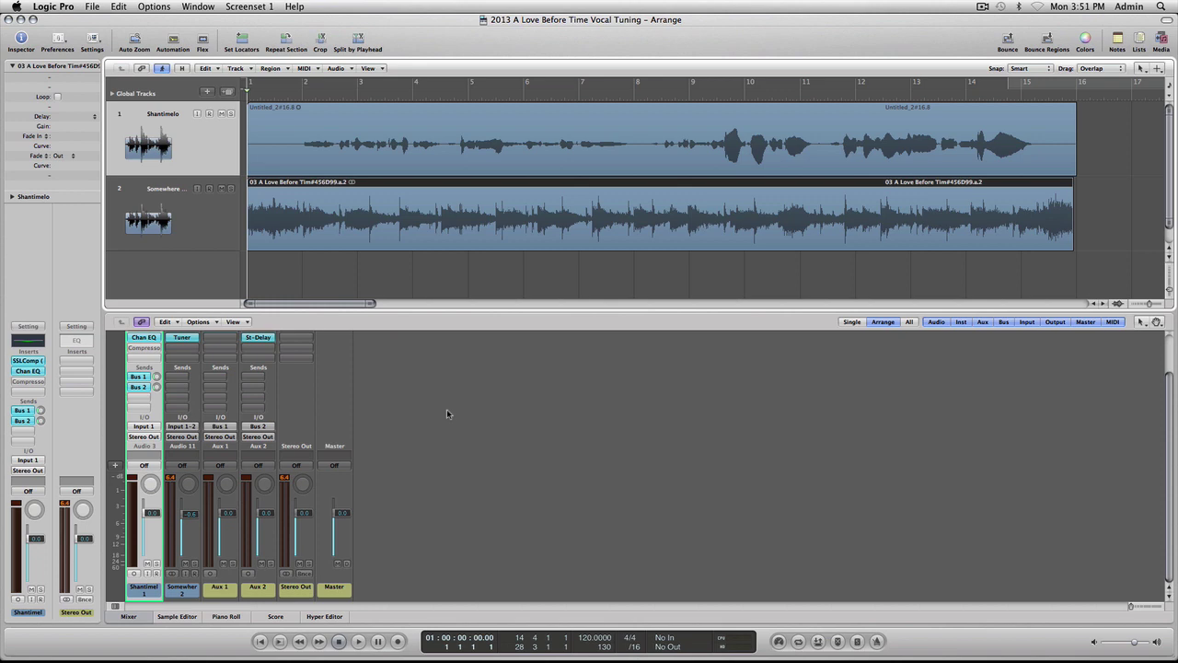
# Solo the Shantimelo vocal track and play the song at higher volume, stopping near bar 15
pyautogui.click(231, 114)
pyautogui.press('space')
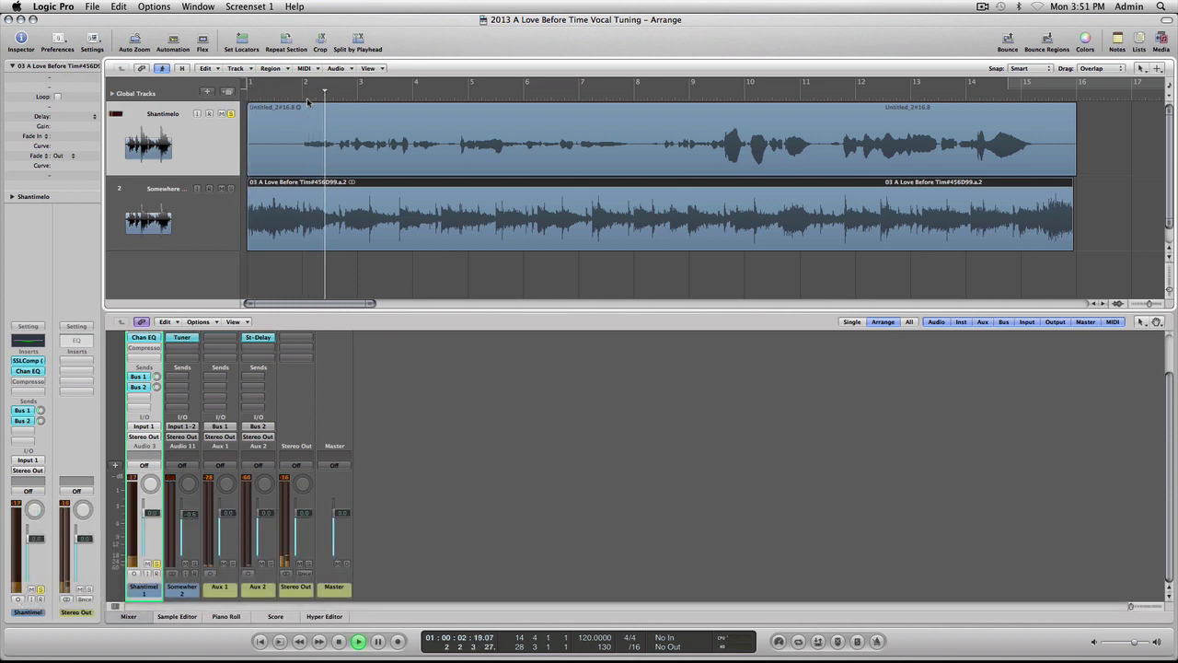
pyautogui.press('XF86AudioRaiseVolume')
pyautogui.press('XF86AudioRaiseVolume')
pyautogui.press('XF86AudioRaiseVolume')
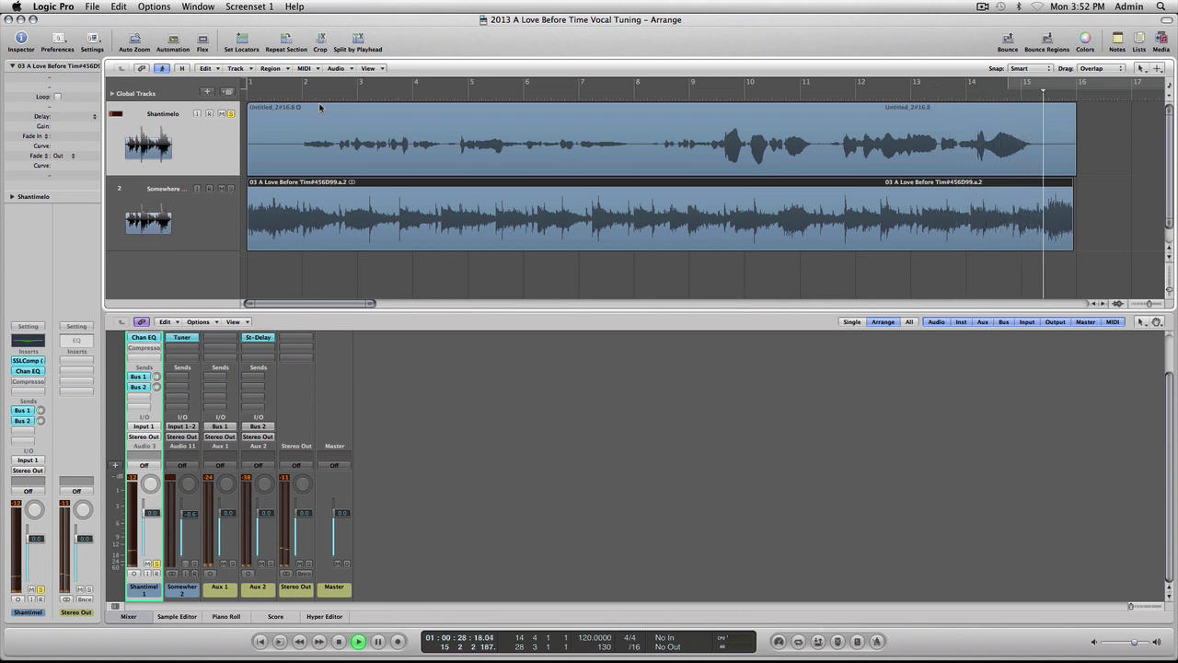
pyautogui.press('space')
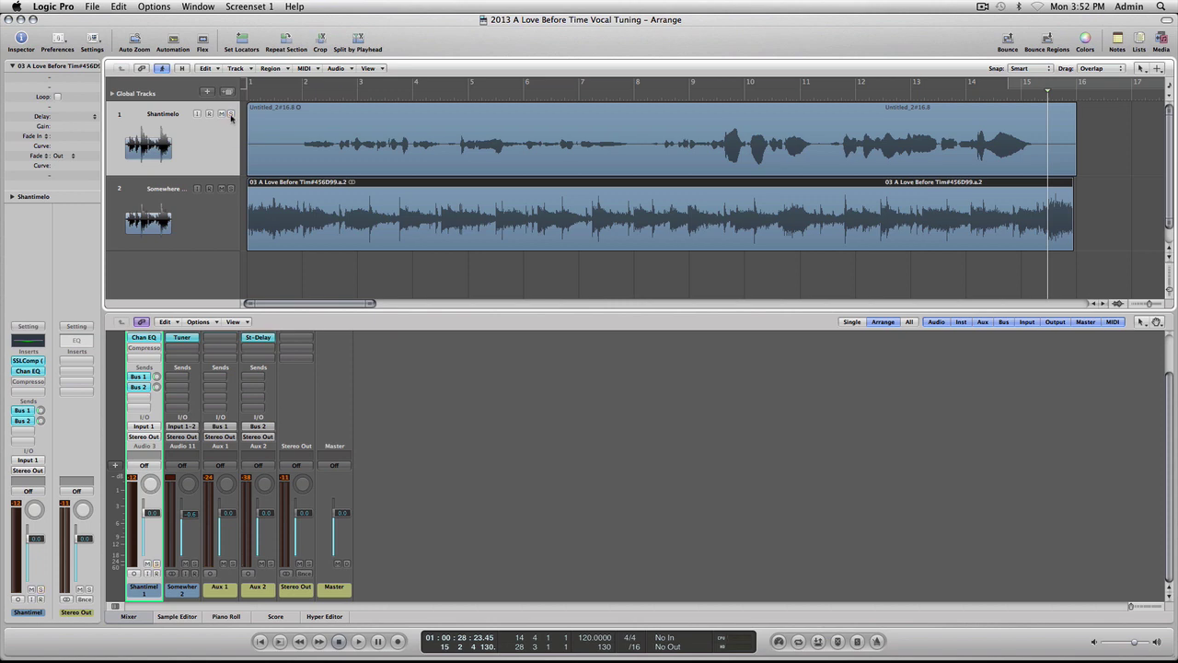
# Save the project and rename the vocal region 'Kelly' and the lower region 'Backing'
pyautogui.press('super+s')
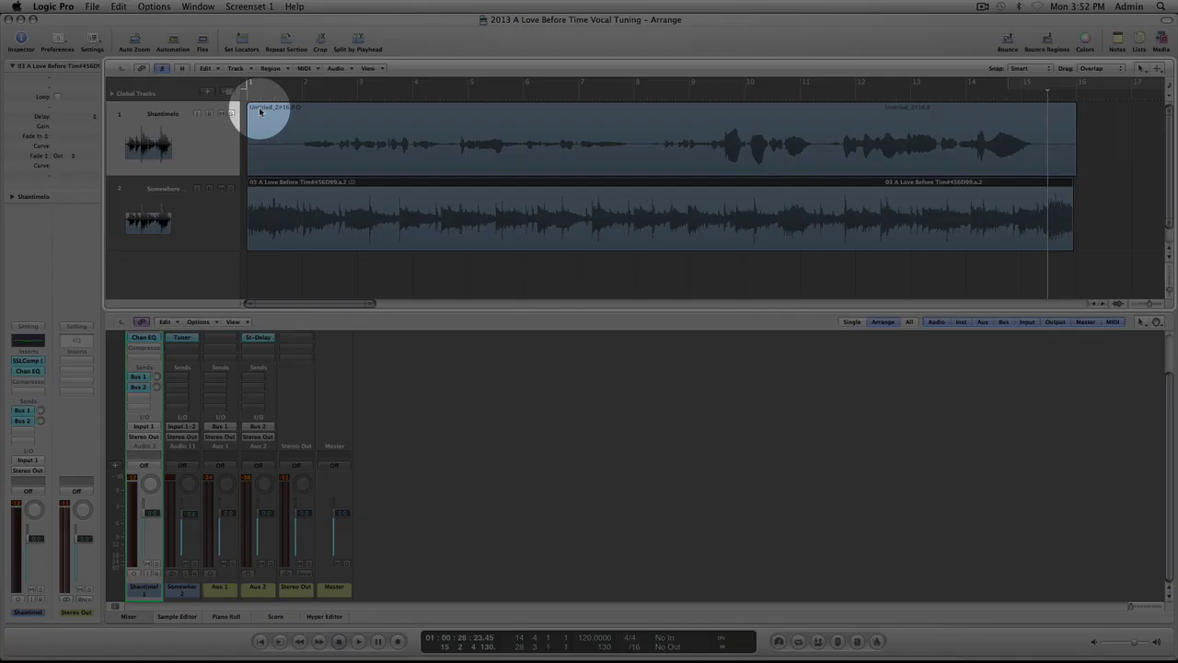
pyautogui.click(273, 114)
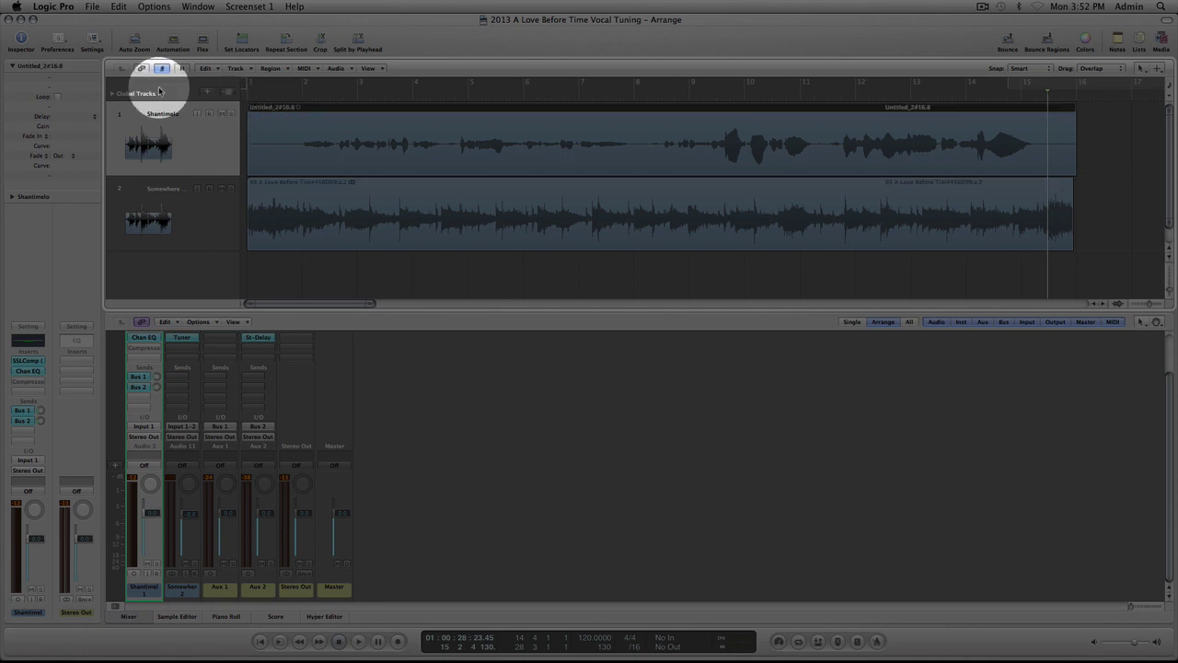
pyautogui.doubleClick(28, 67)
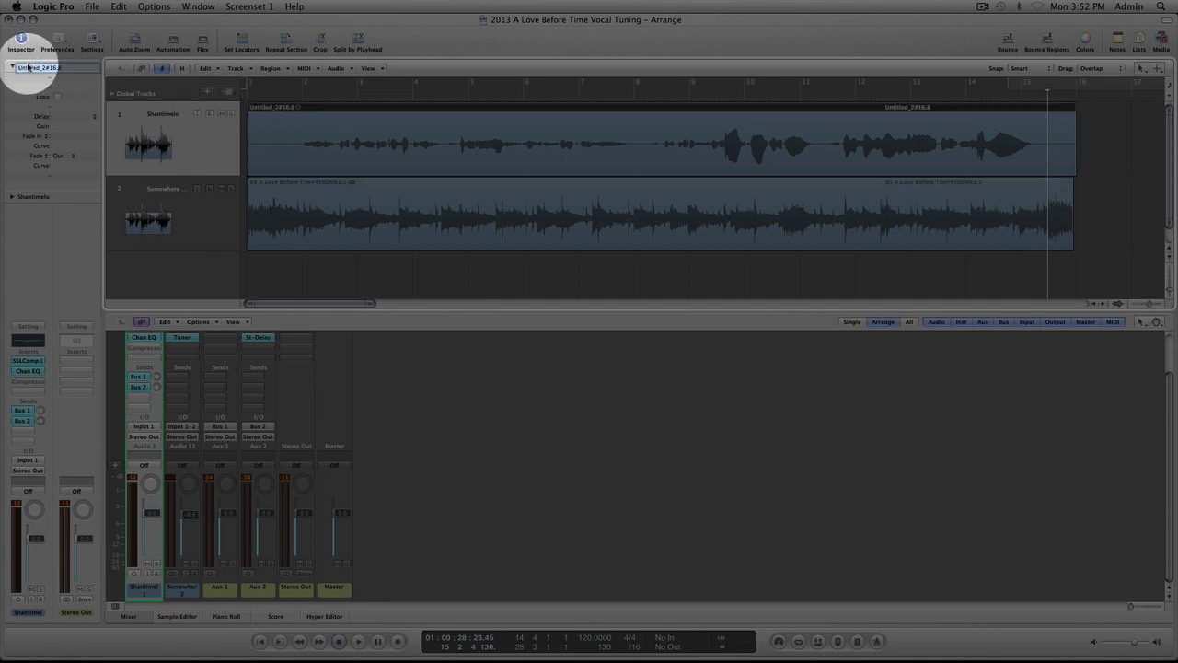
pyautogui.press('shift')
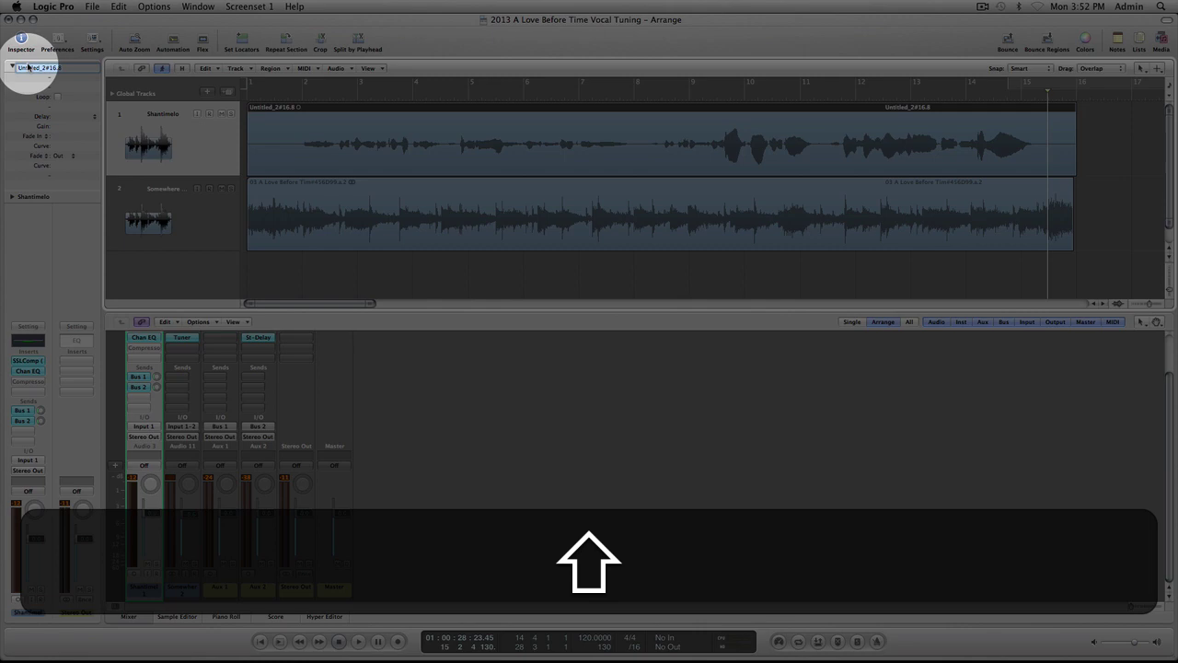
pyautogui.write('Kelly')
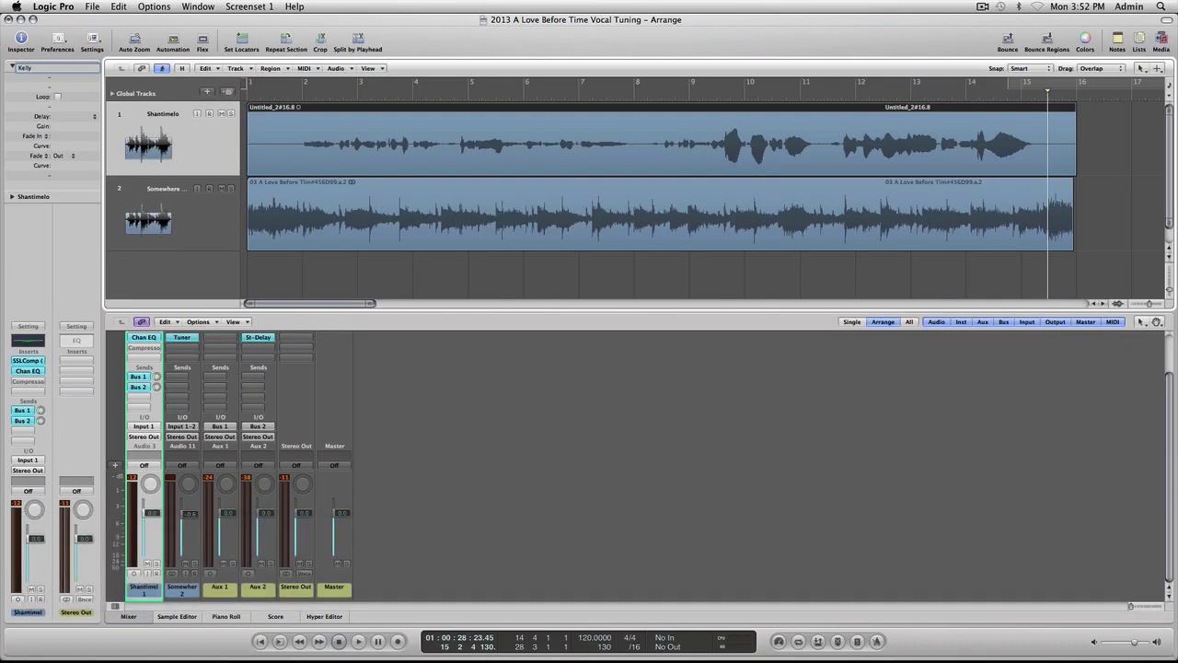
pyautogui.press('Return')
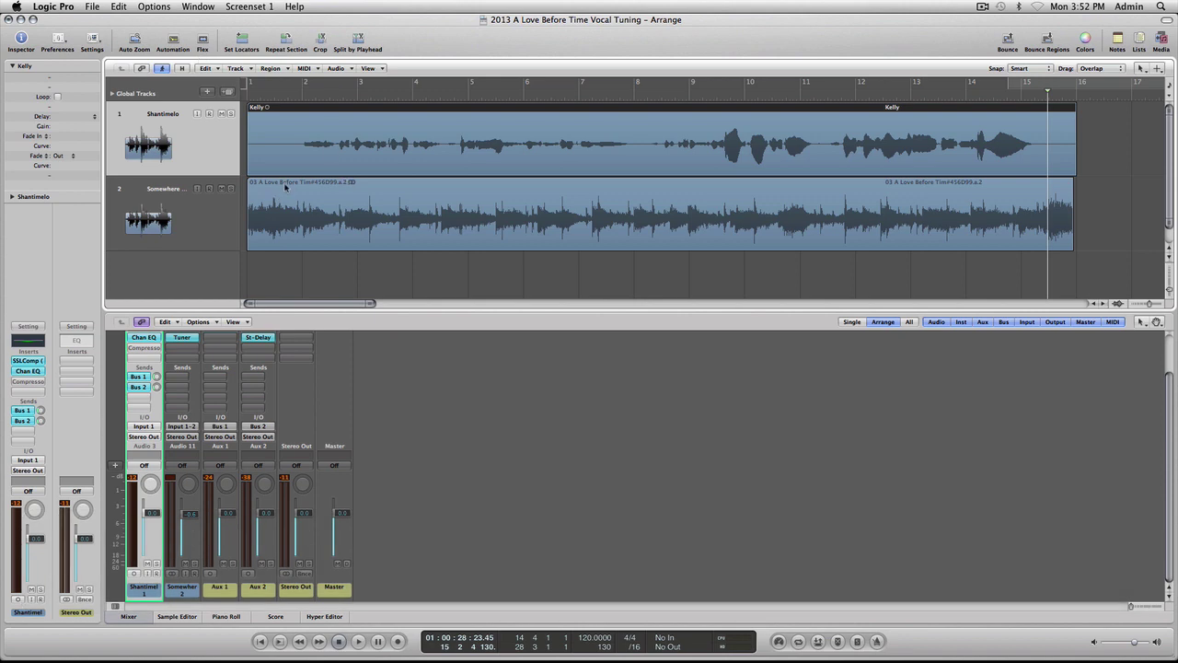
pyautogui.click(276, 188)
pyautogui.doubleClick(28, 67)
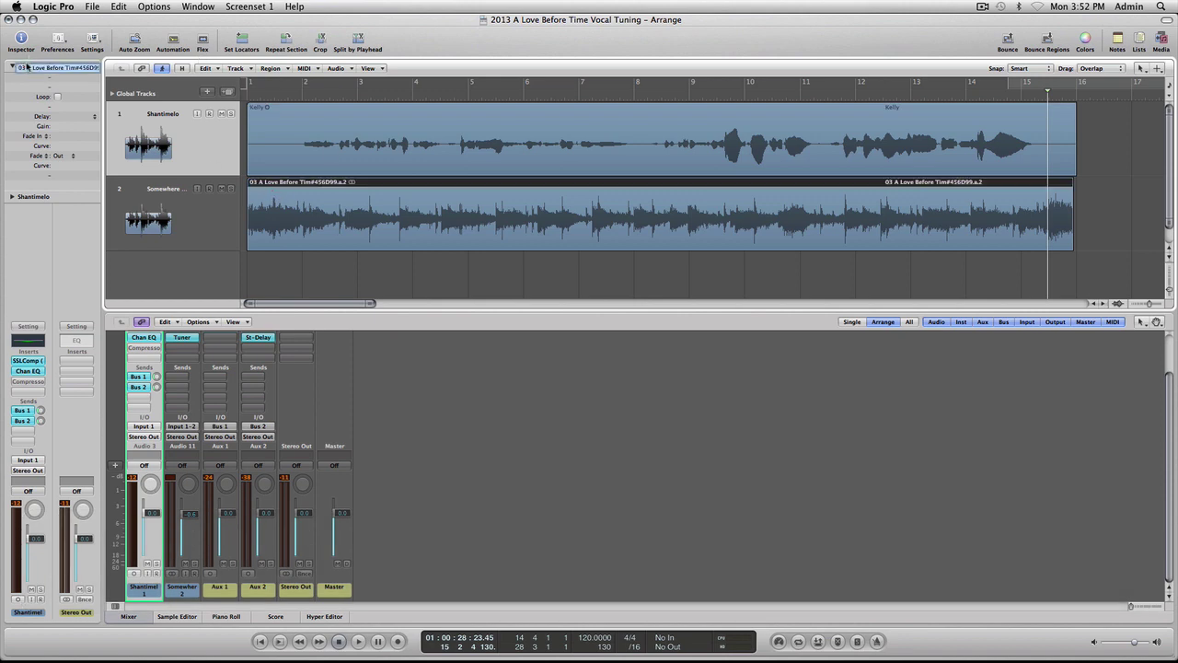
pyautogui.write('Backing')
pyautogui.press('Return')
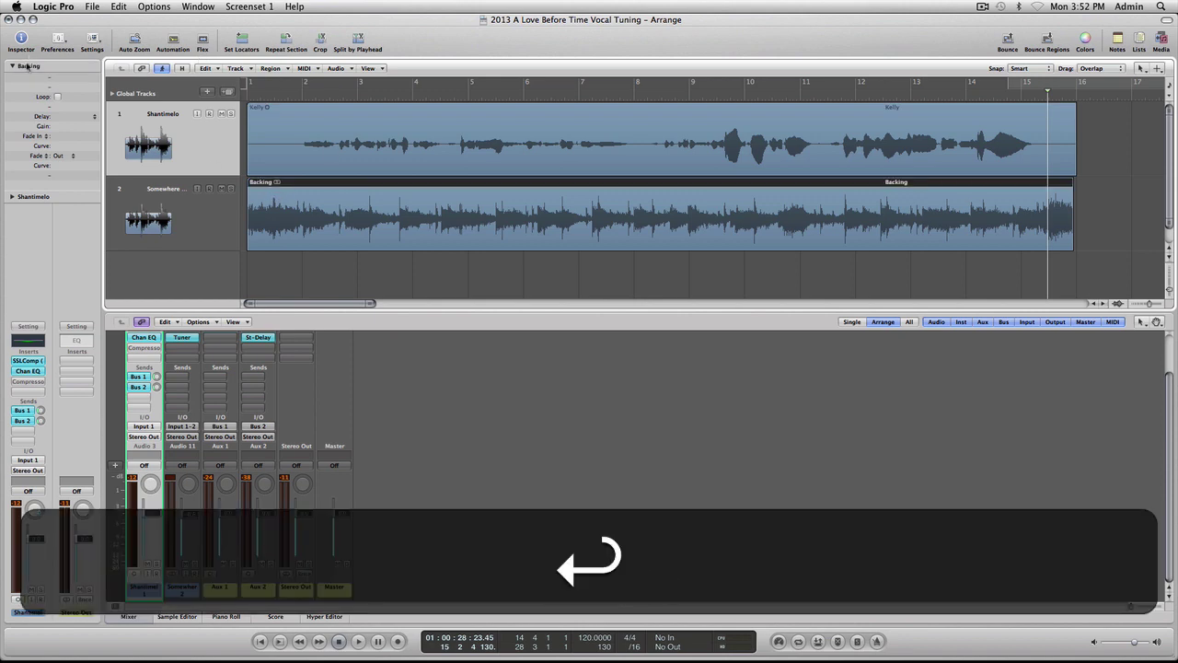
# Rename track 1 to 'Kelly' and track 2 to 'Backing'
pyautogui.click(153, 127)
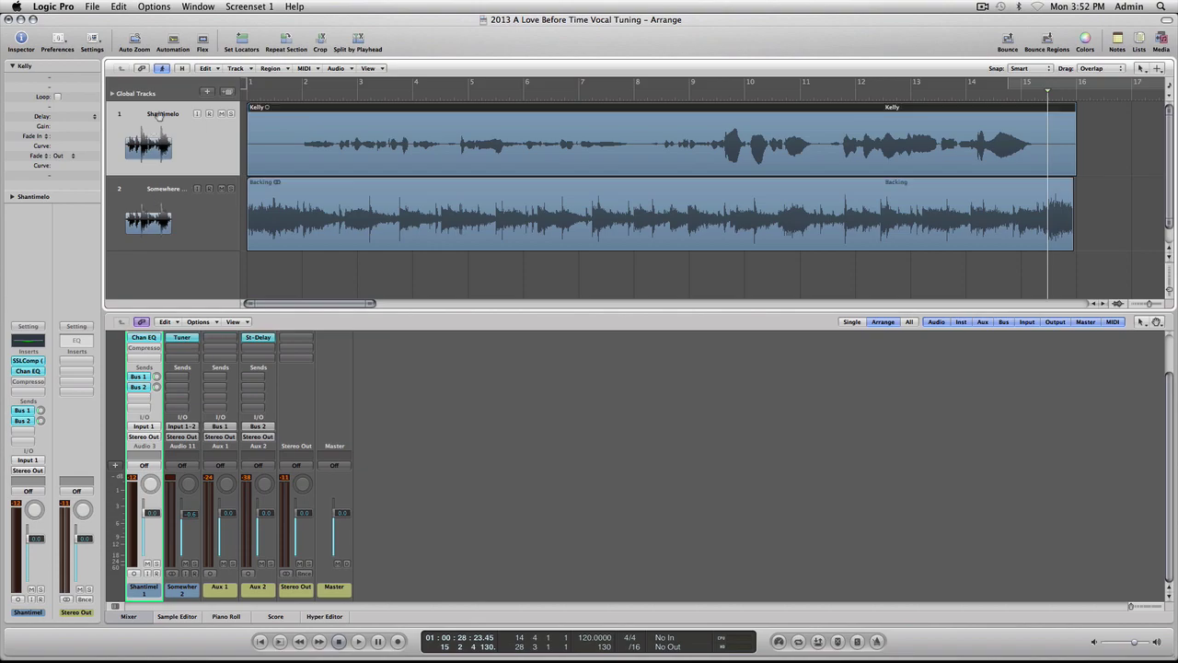
pyautogui.doubleClick(162, 113)
pyautogui.write('Kelly')
pyautogui.press('Return')
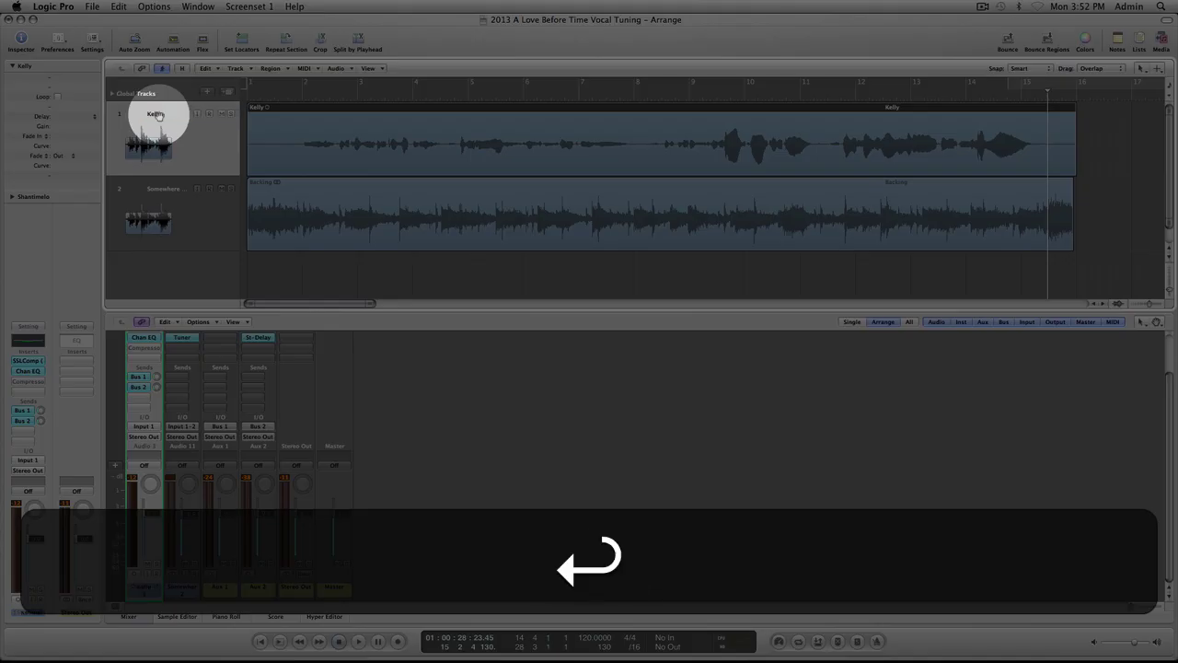
pyautogui.click(160, 188)
pyautogui.doubleClick(159, 188)
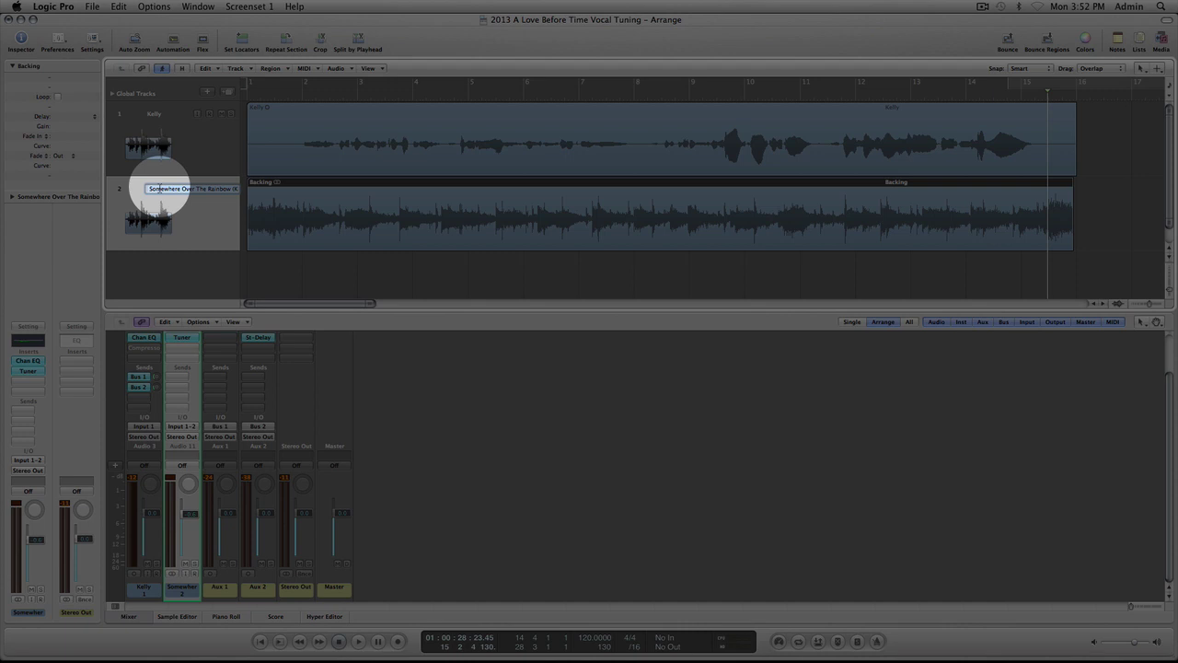
pyautogui.write('Backing')
pyautogui.press('Return')
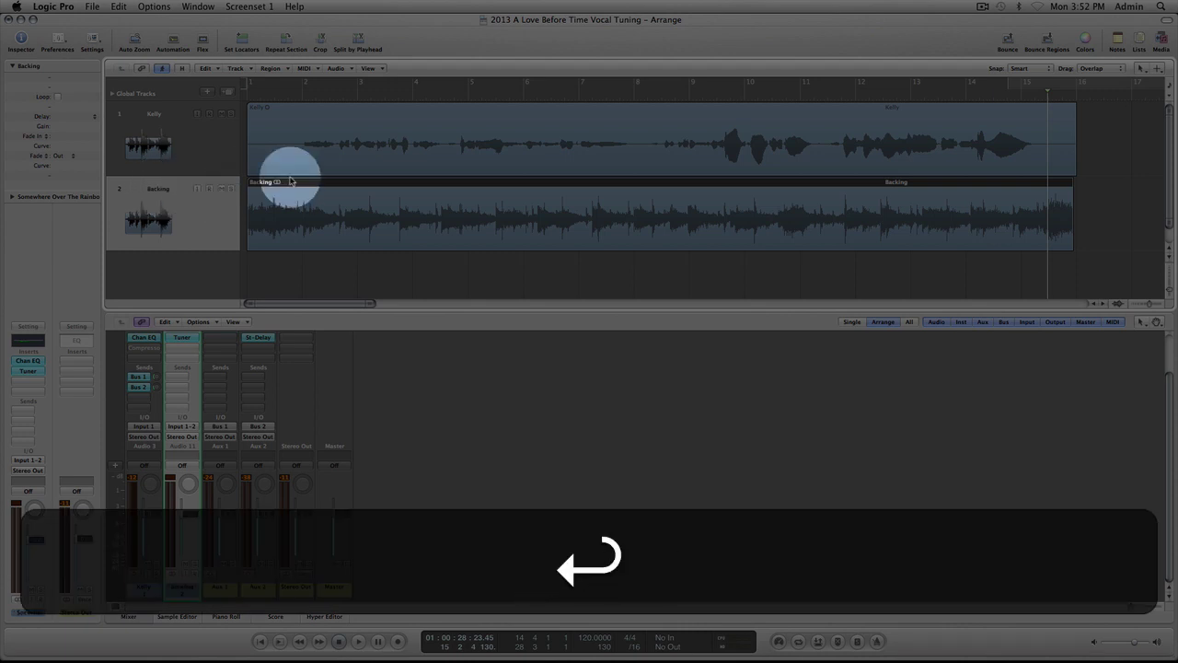
# Show the project's Audio Bin and select the Kelly region under Comp 1 merged_1.aif
pyautogui.click(364, 146)
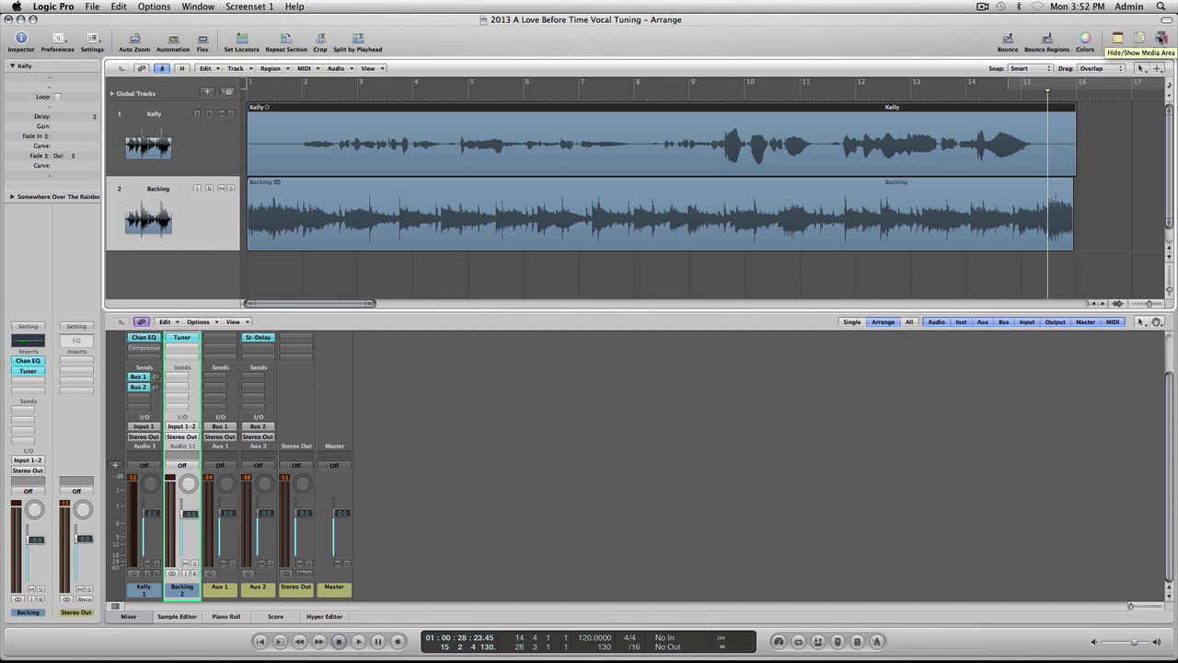
pyautogui.click(1162, 39)
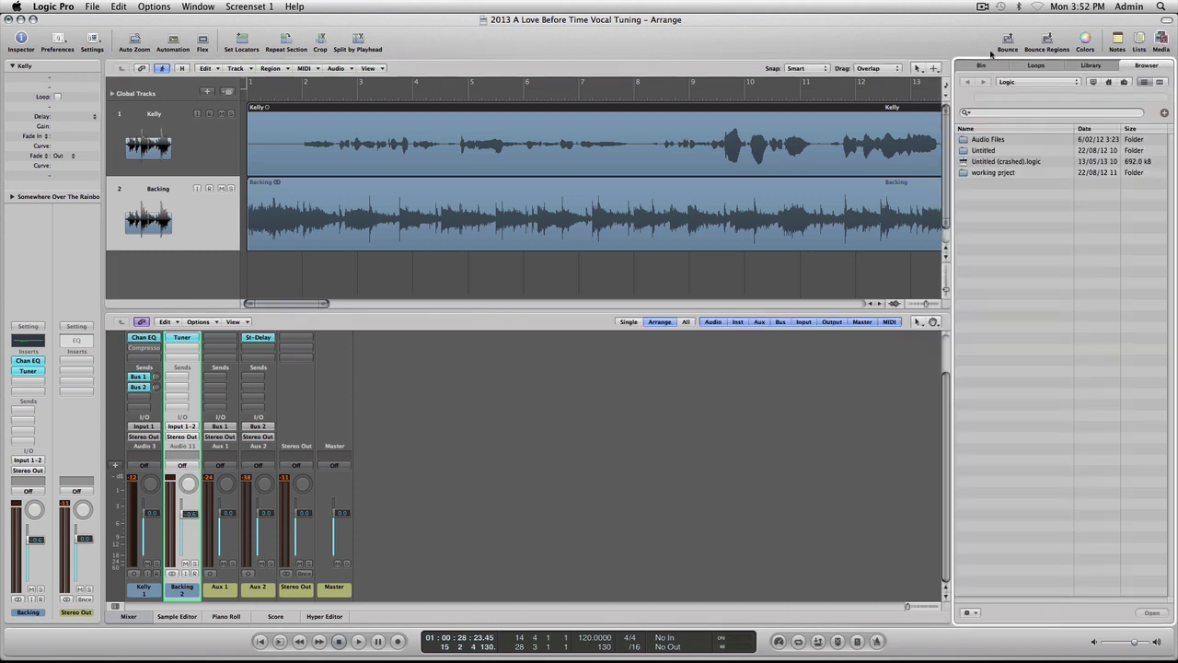
pyautogui.click(982, 65)
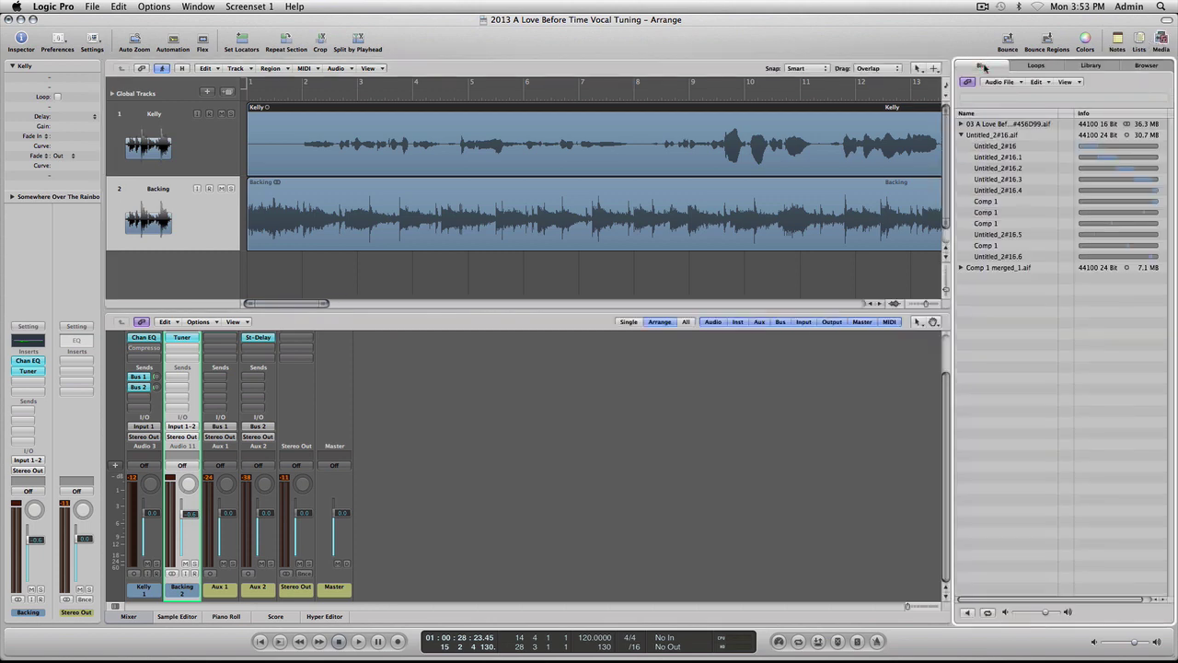
pyautogui.click(448, 252)
pyautogui.click(452, 121)
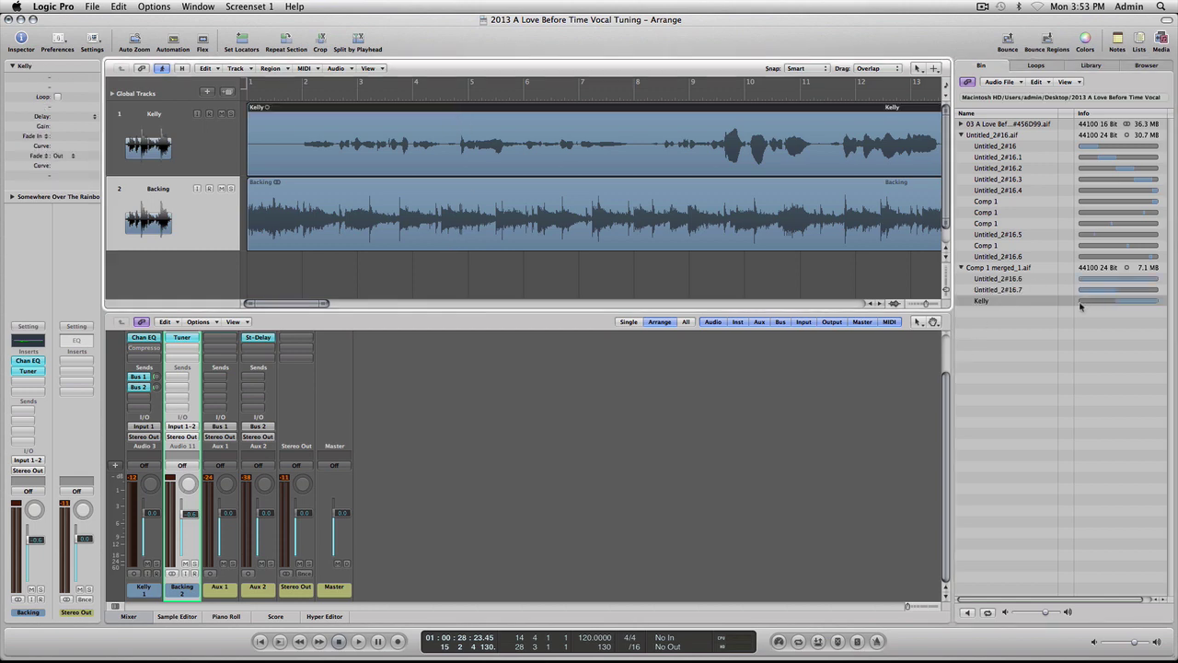
# Save the Kelly region as its own file Kelly.aif, select it in the bin, and save the project
pyautogui.click(1021, 85)
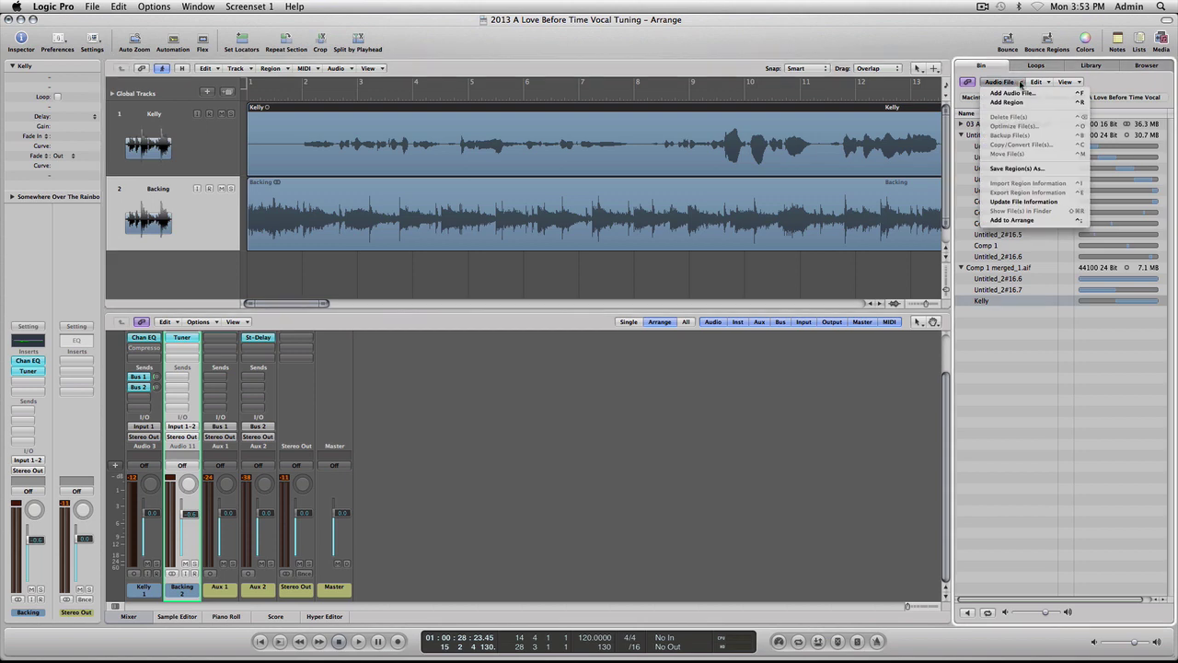
pyautogui.click(1022, 170)
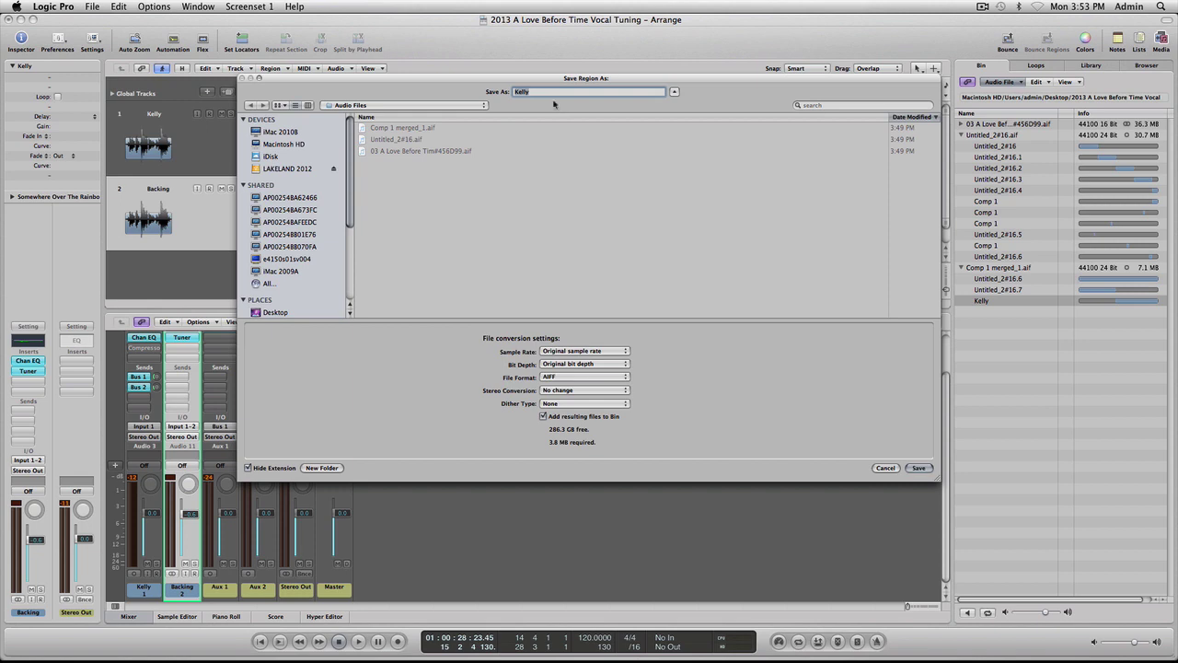
pyautogui.click(922, 468)
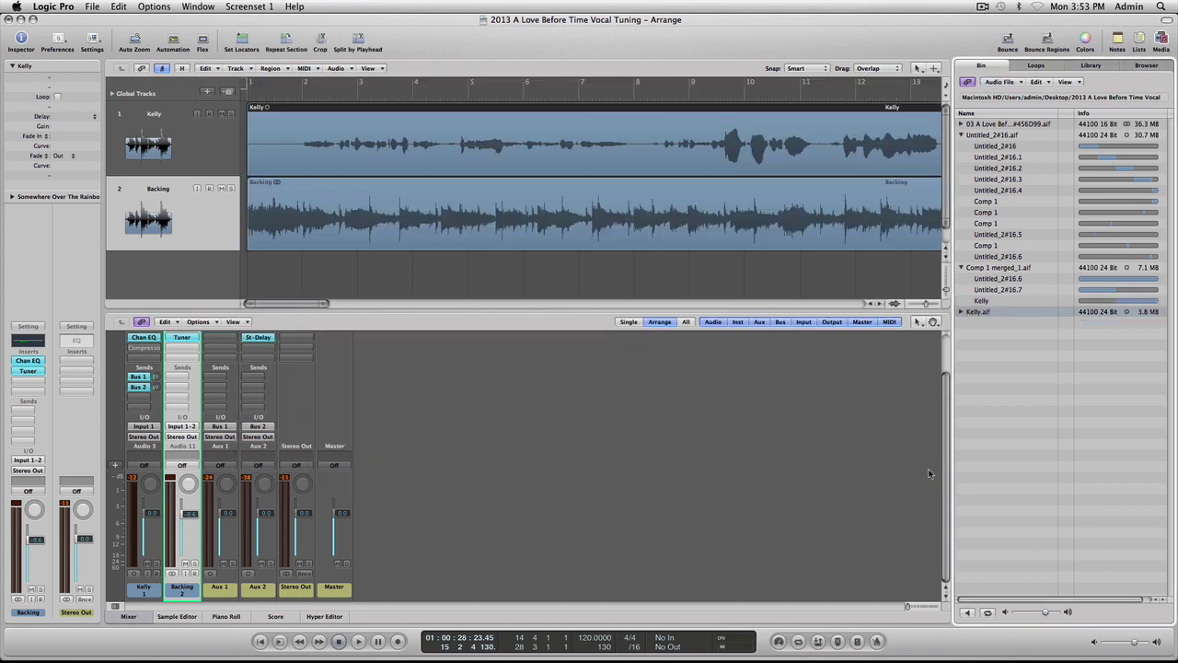
pyautogui.click(962, 313)
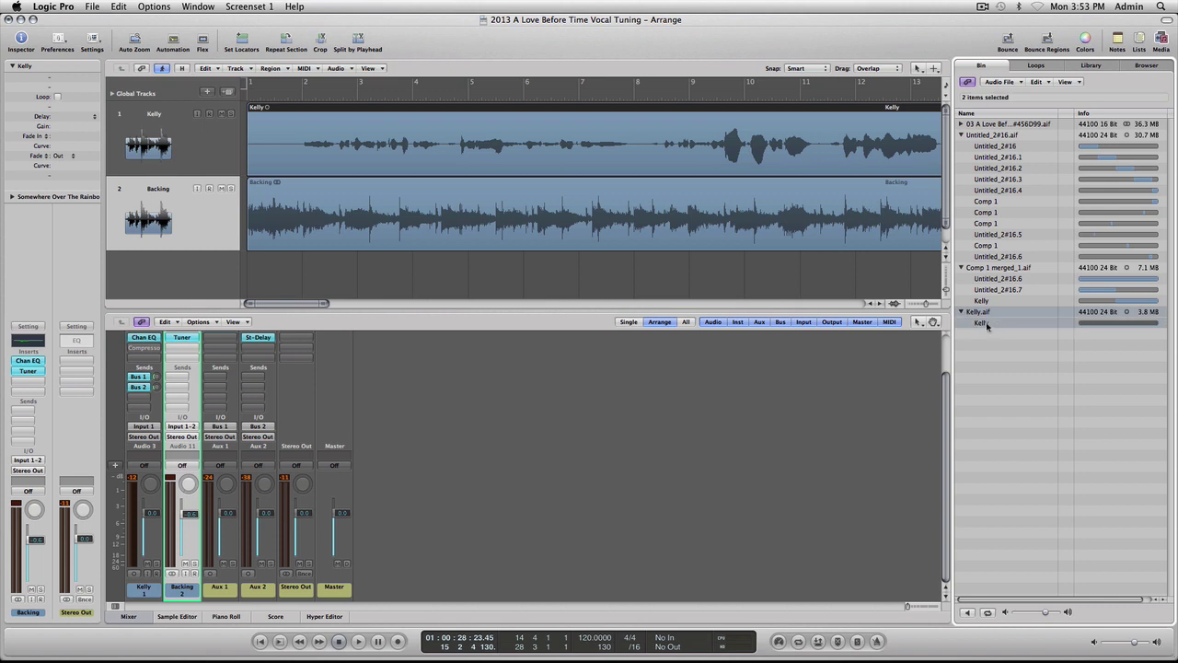
pyautogui.click(1017, 328)
pyautogui.click(1016, 320)
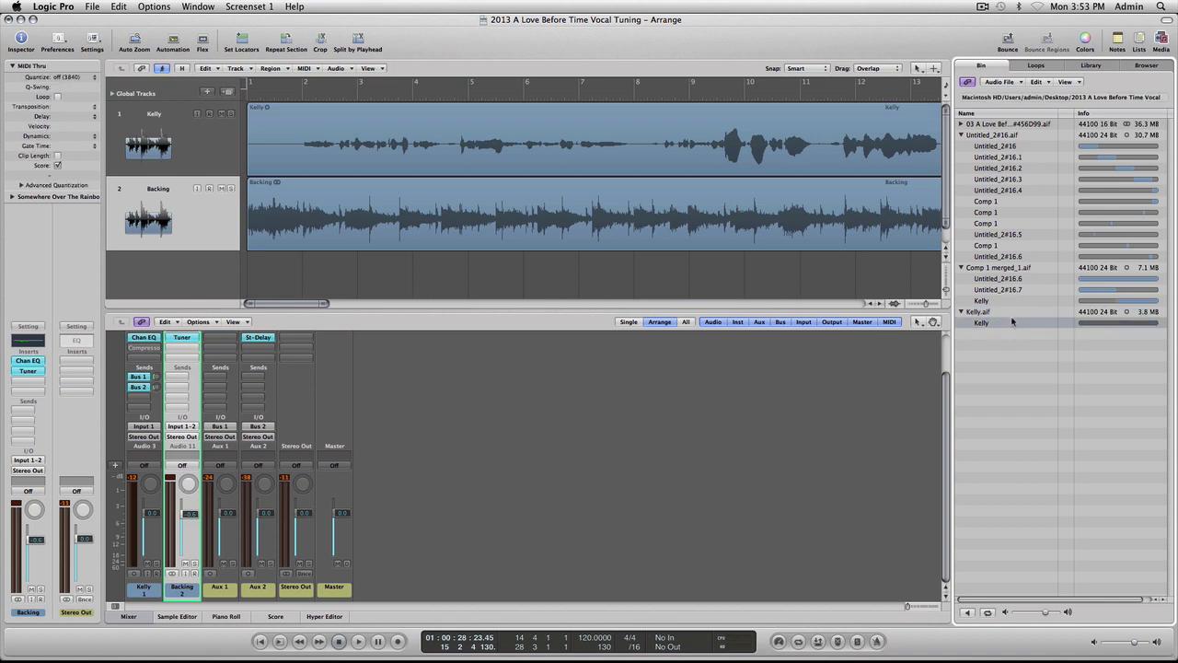
pyautogui.press('super+s')
pyautogui.press('F13')
# Reveal the project's Audio Files folder in Finder with Kelly.aif selected
pyautogui.press('super')
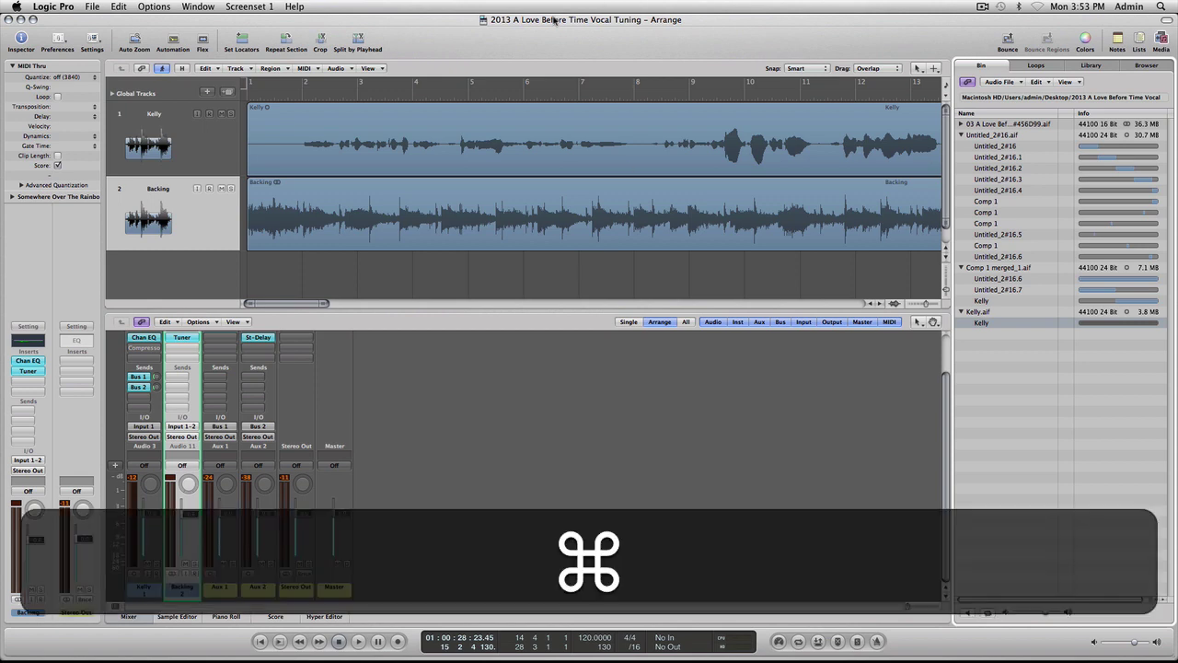
pyautogui.keyDown('super'); pyautogui.click(555, 19); pyautogui.keyUp('super')
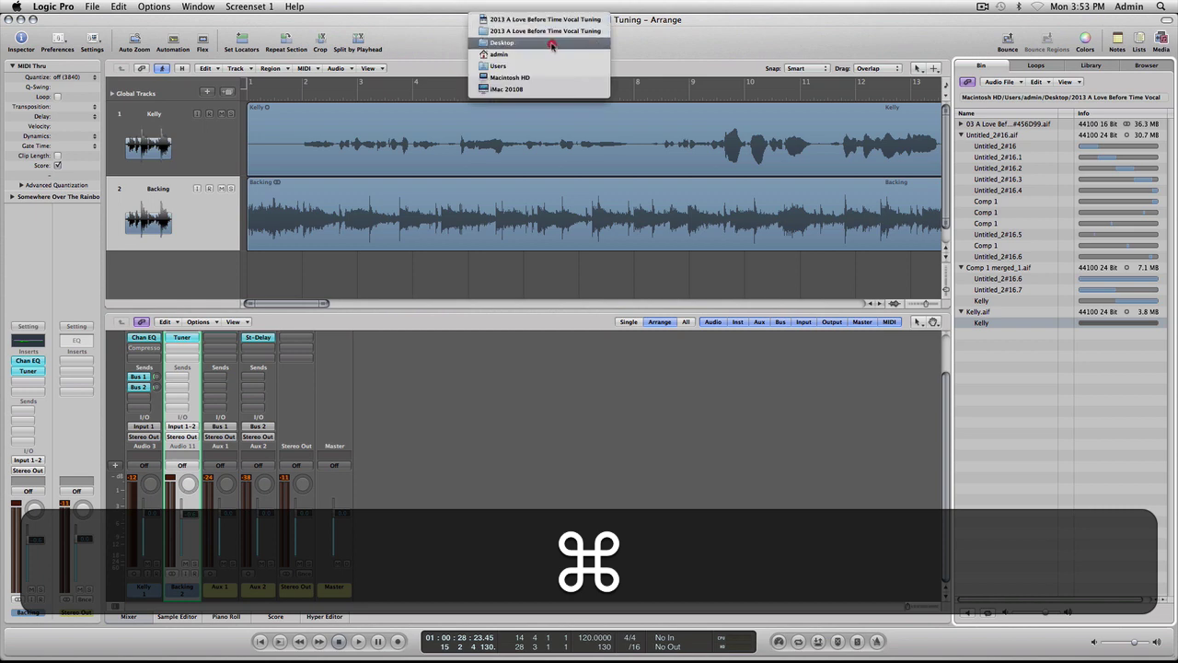
pyautogui.click(555, 40)
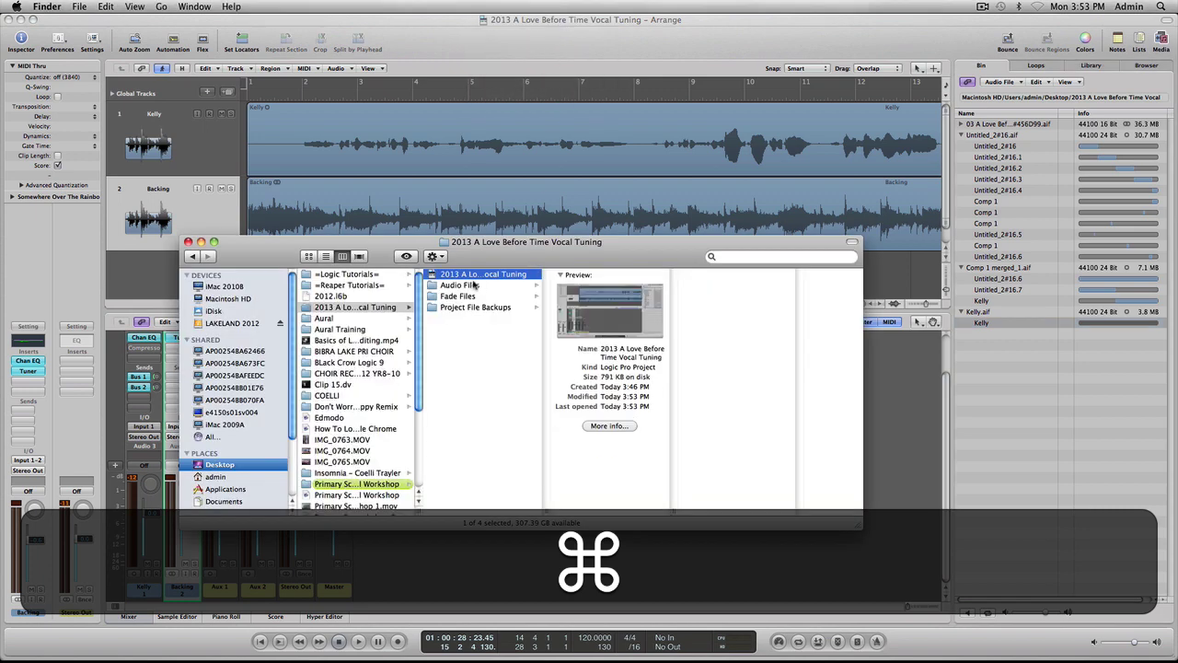
pyautogui.click(477, 286)
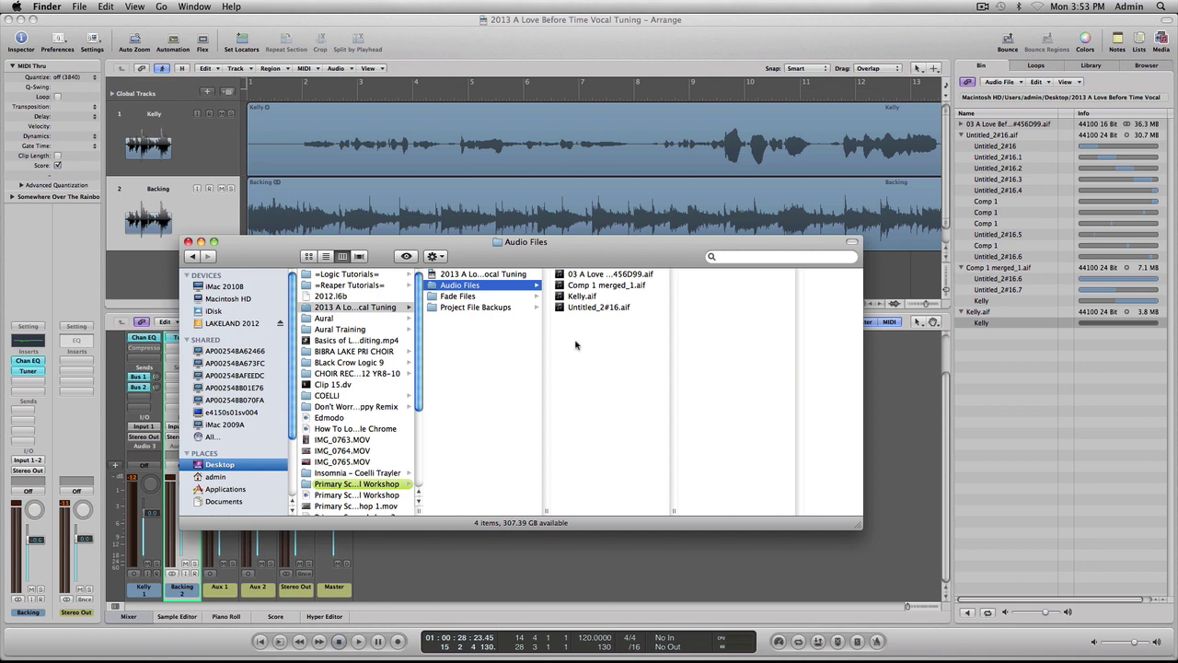
pyautogui.click(568, 295)
pyautogui.moveTo(639, 246); pyautogui.dragTo(718, 287)
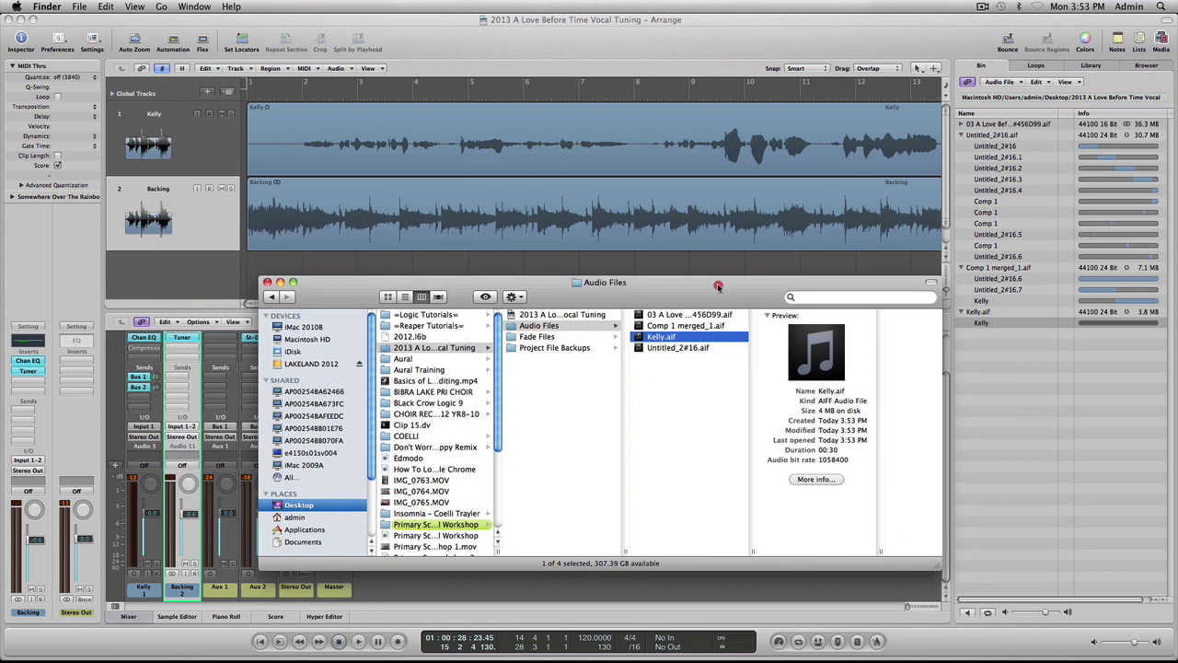
# Save and quit Logic Pro, then launch REAPER
pyautogui.click(617, 35)
pyautogui.press('super+s')
pyautogui.press('super+q')
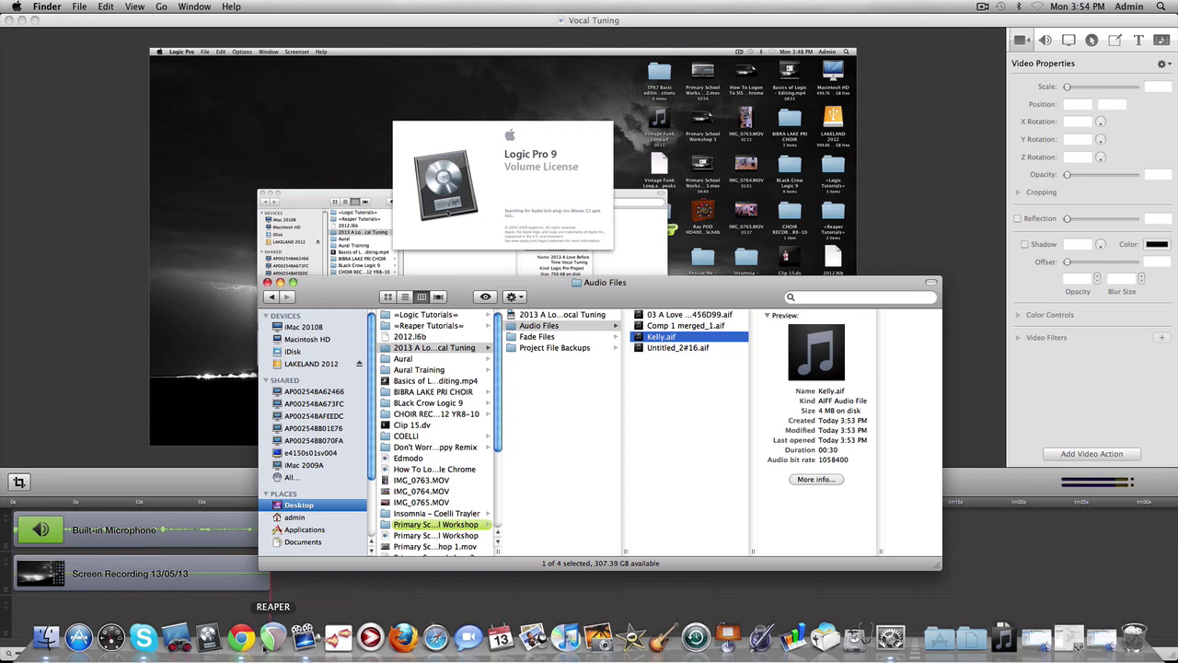
pyautogui.click(267, 642)
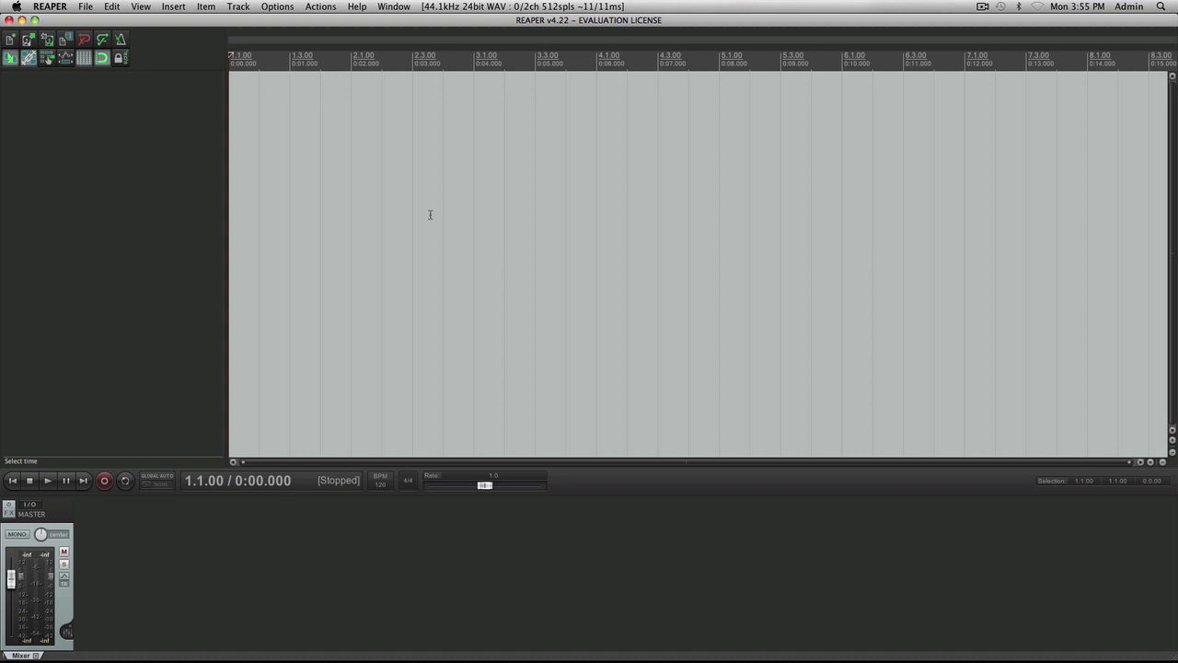
# Drag Kelly.aif from the Audio Files folder into REAPER and align the item to the timeline start
pyautogui.press('super+Tab')
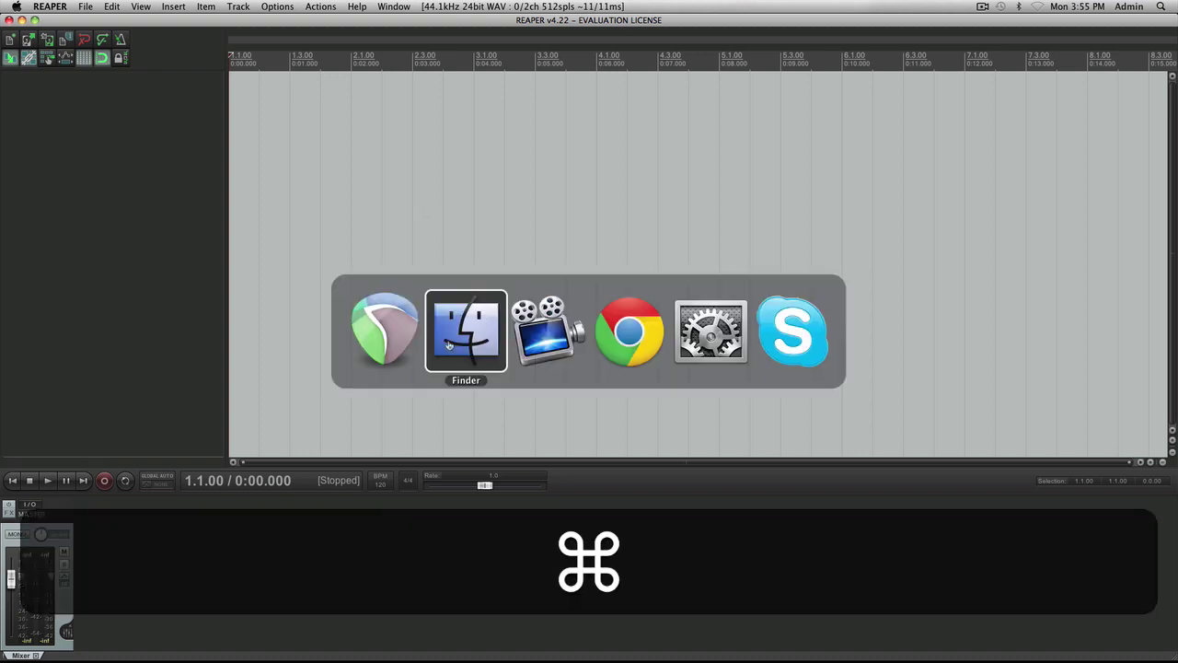
pyautogui.click(448, 344)
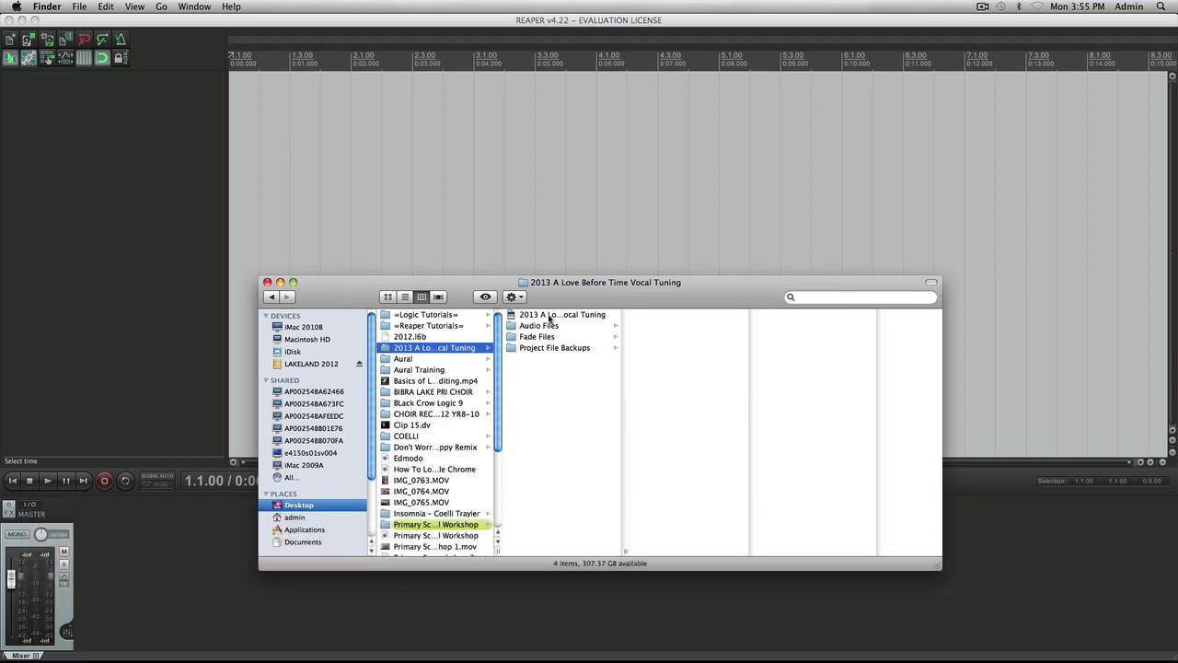
pyautogui.click(432, 360)
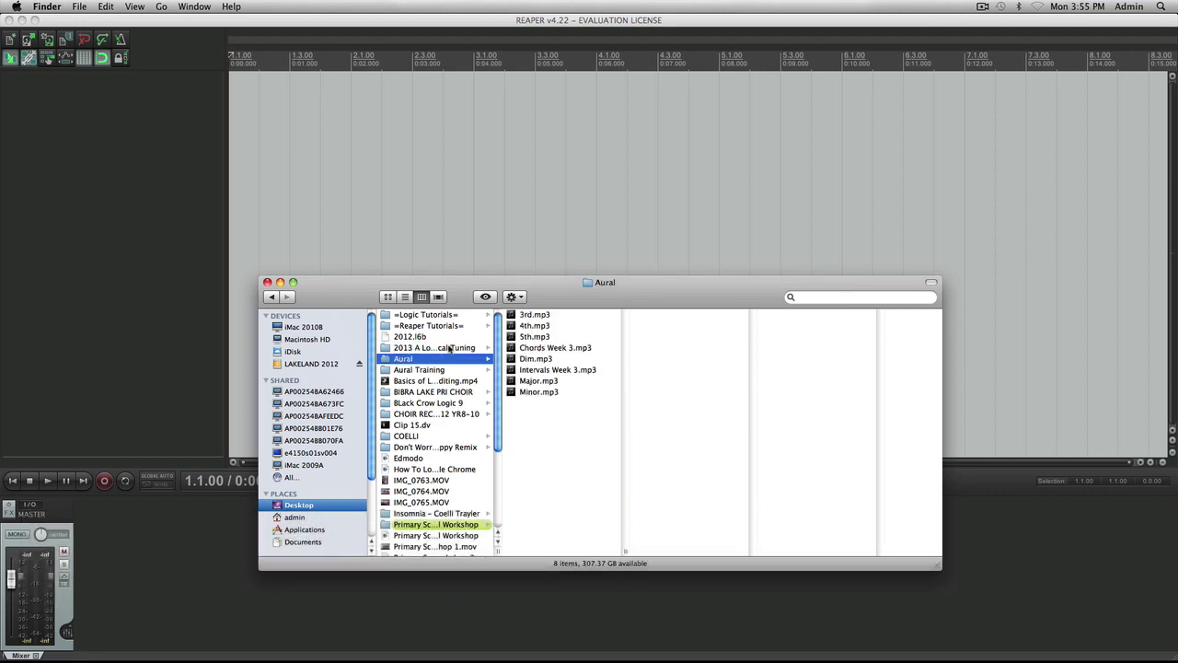
pyautogui.click(449, 347)
pyautogui.click(549, 328)
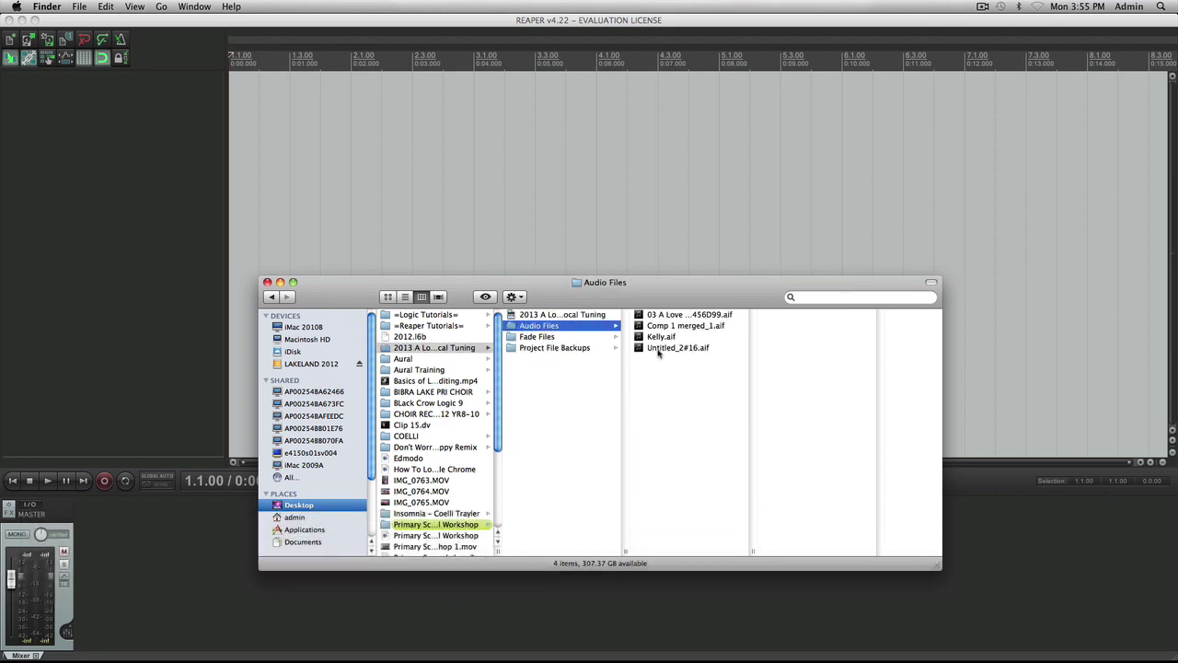
pyautogui.moveTo(659, 337); pyautogui.dragTo(249, 90)
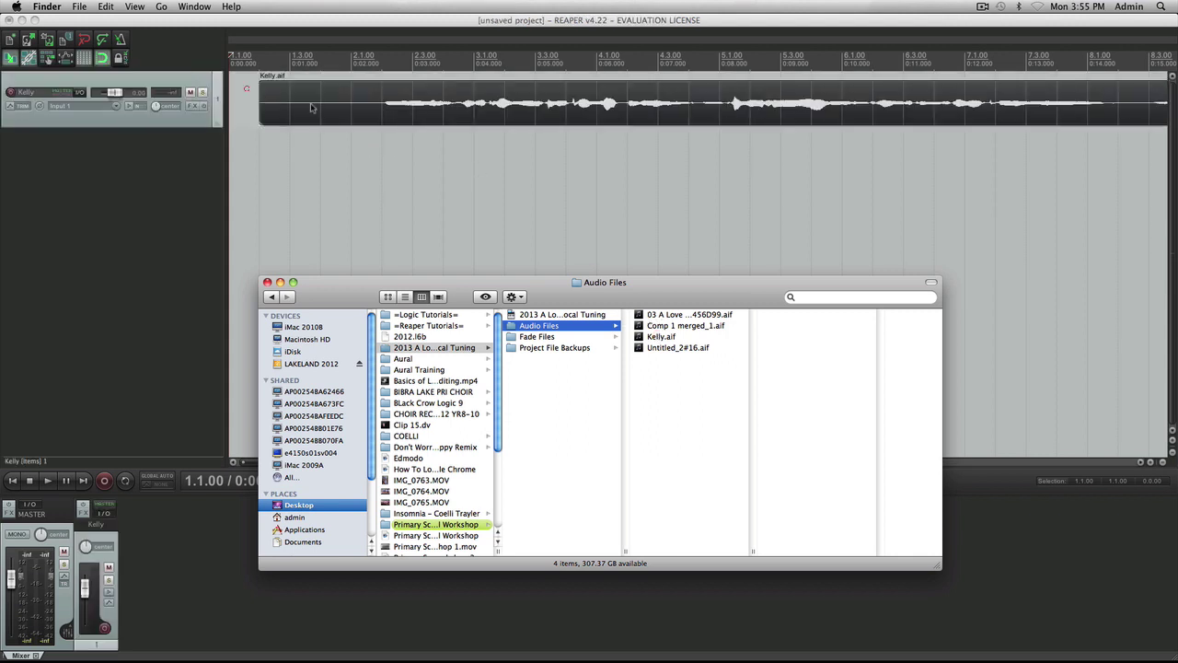
pyautogui.click(340, 127)
pyautogui.moveTo(381, 98); pyautogui.dragTo(352, 98)
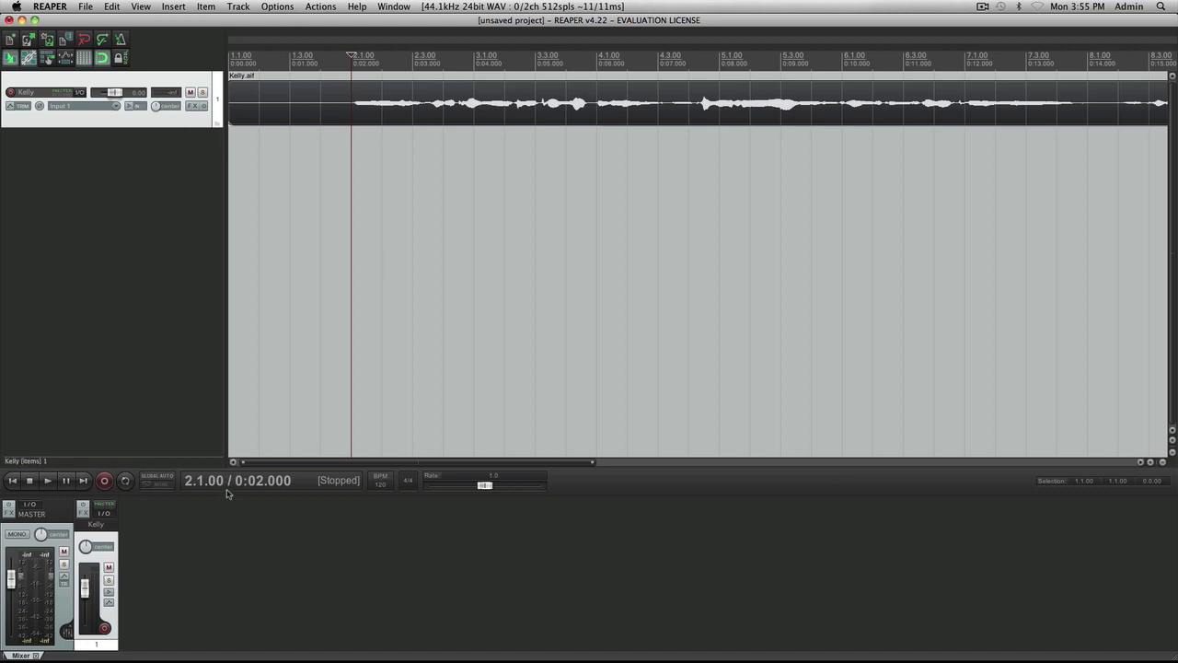
# Enlarge the mixer and add the Cockos ReaTune plugin to the Kelly track's FX chain
pyautogui.moveTo(225, 496); pyautogui.dragTo(237, 291)
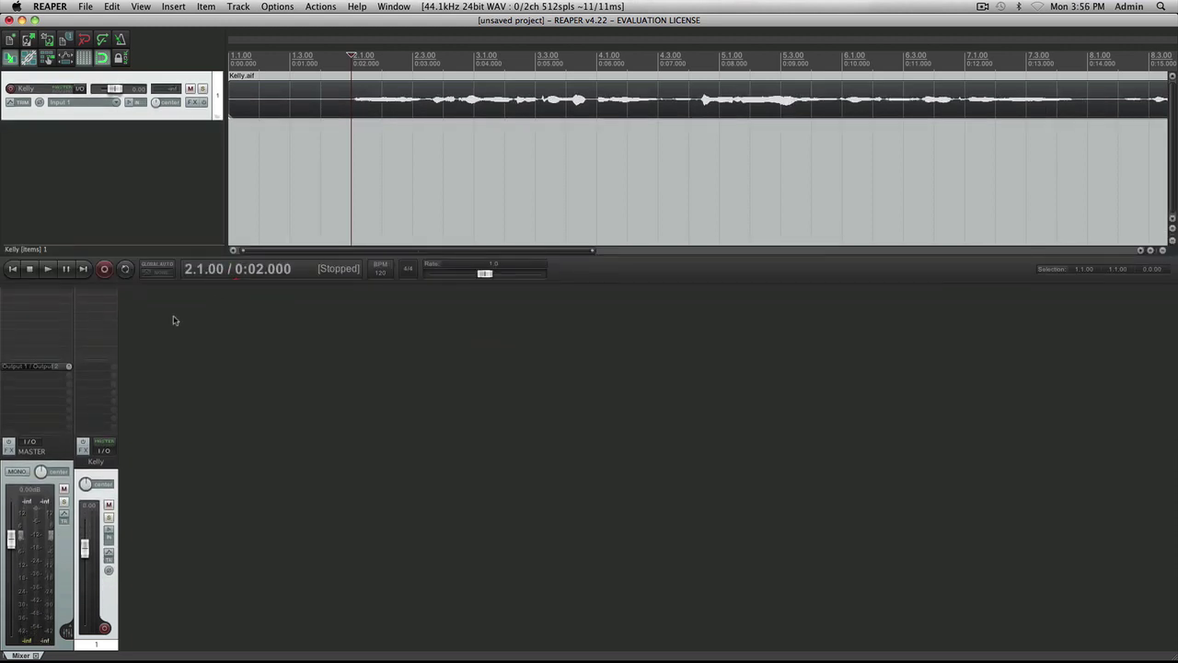
pyautogui.click(97, 295)
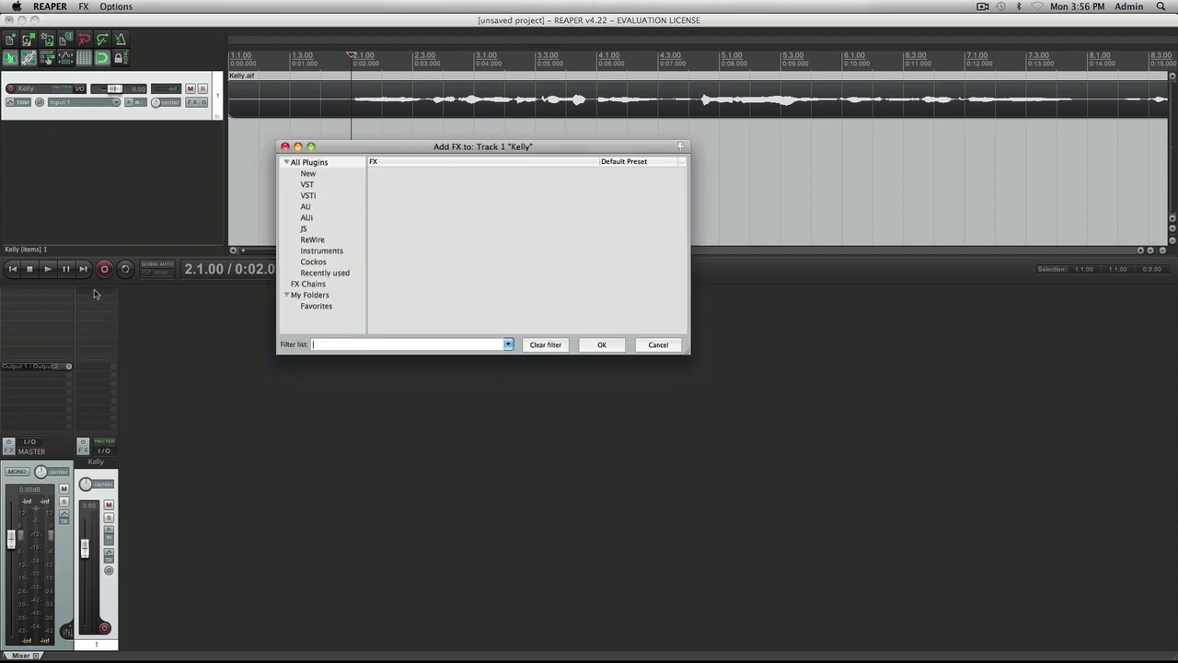
pyautogui.click(320, 262)
pyautogui.moveTo(351, 145); pyautogui.dragTo(394, 286)
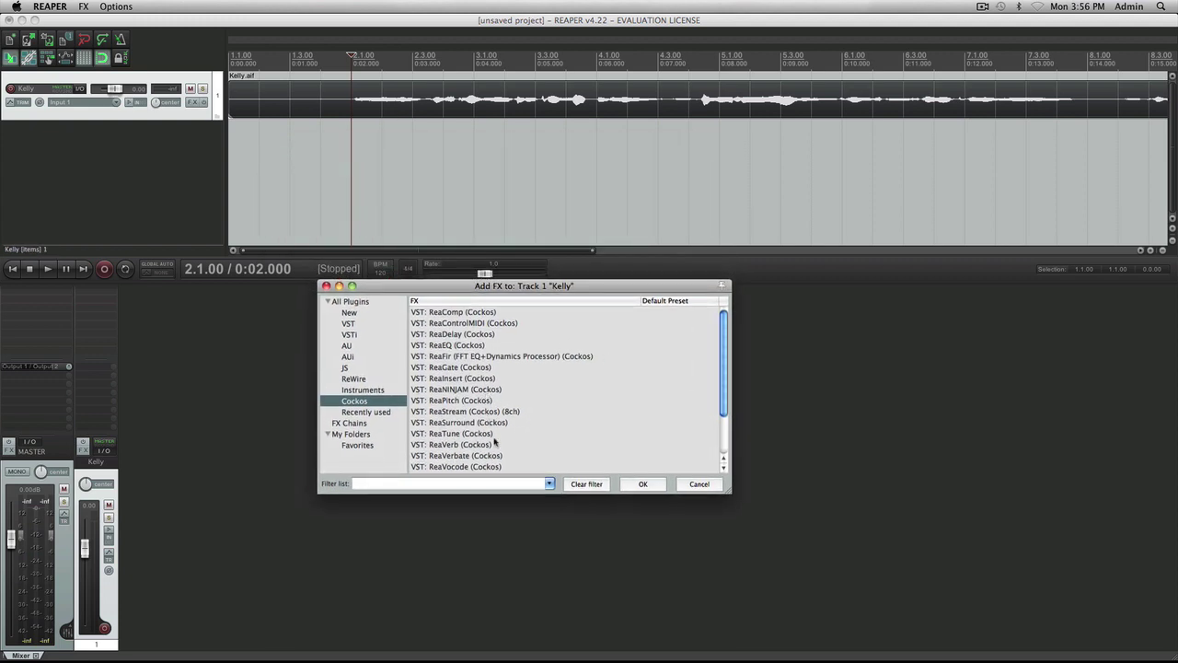
pyautogui.click(492, 435)
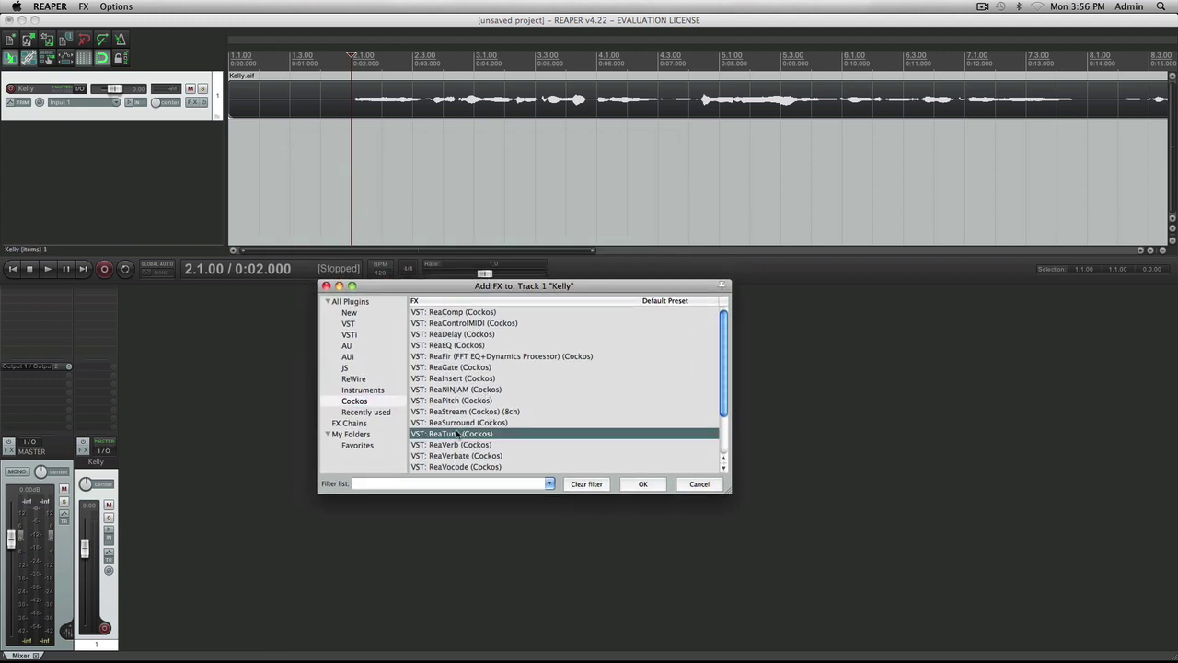
pyautogui.click(646, 484)
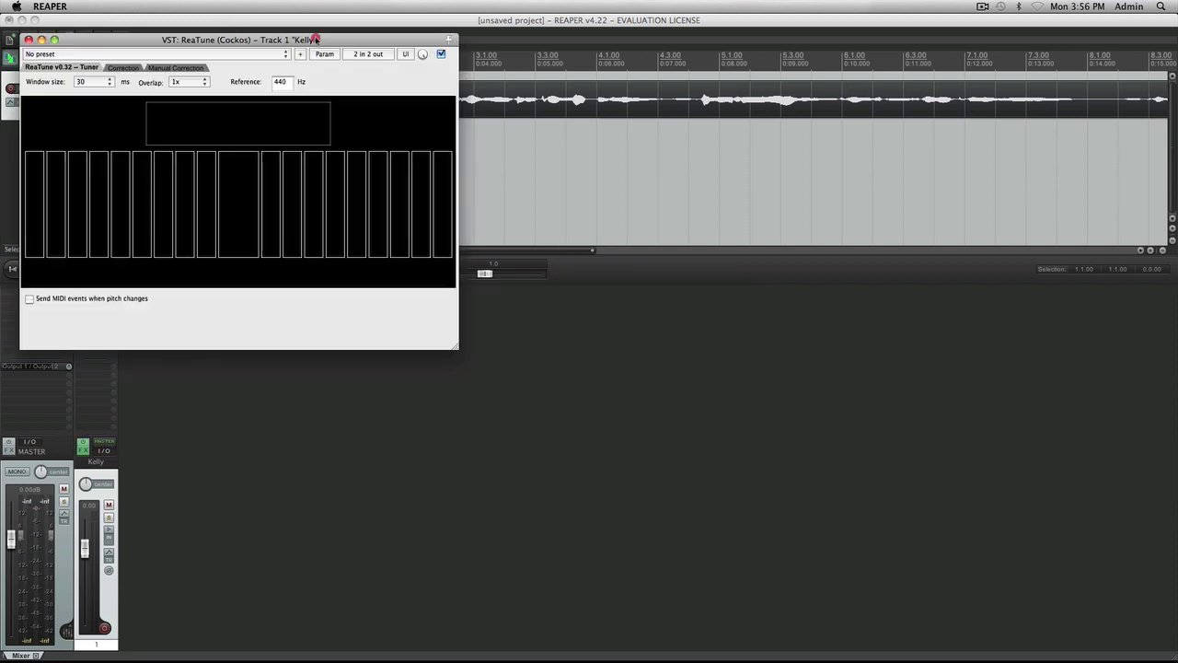
# Switch ReaTune to Manual Correction, enlarge its window, and make the note rows taller
pyautogui.moveTo(316, 40); pyautogui.dragTo(592, 206)
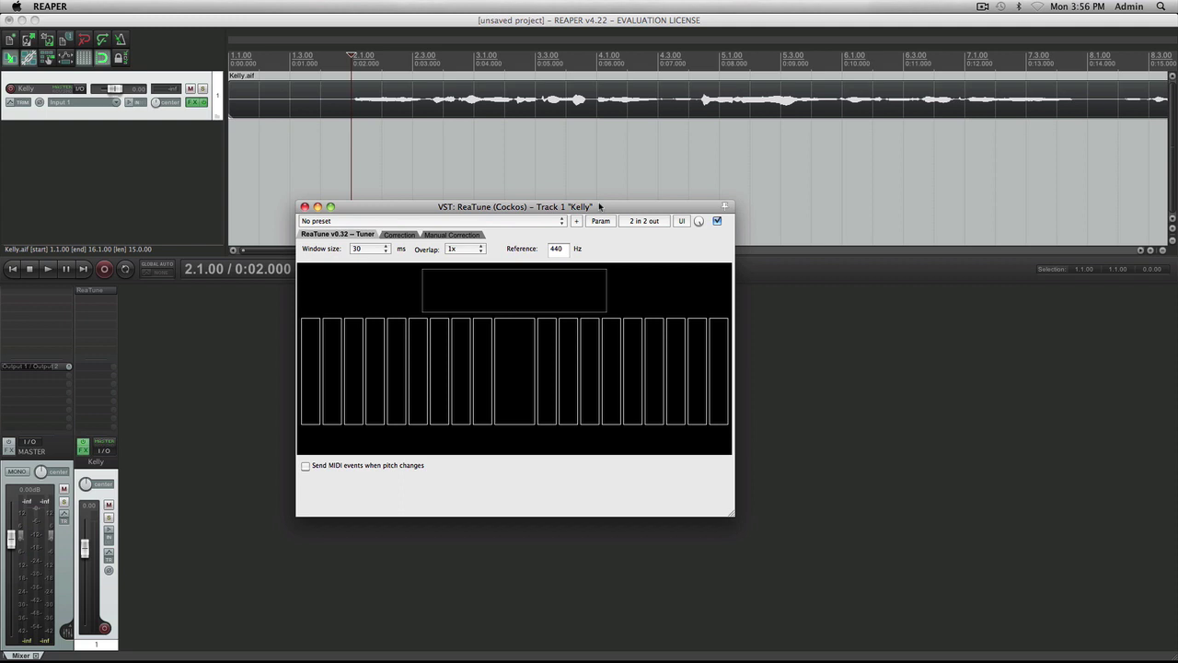
pyautogui.click(450, 235)
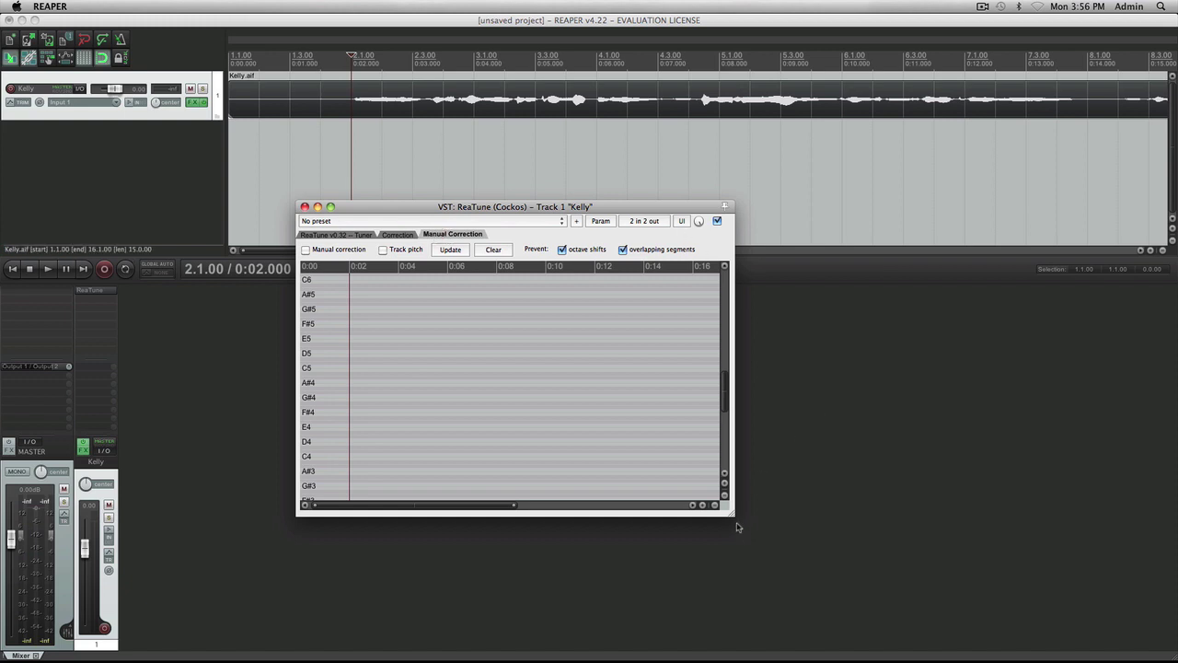
pyautogui.moveTo(734, 518); pyautogui.dragTo(1035, 621)
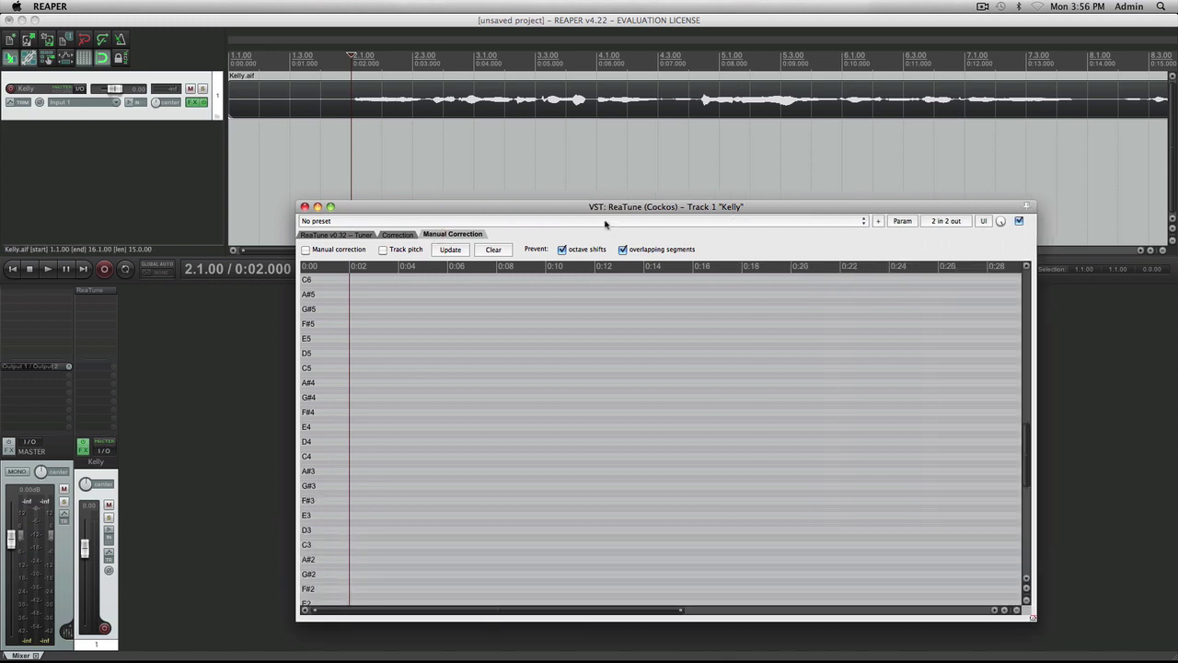
pyautogui.moveTo(575, 206); pyautogui.dragTo(446, 189)
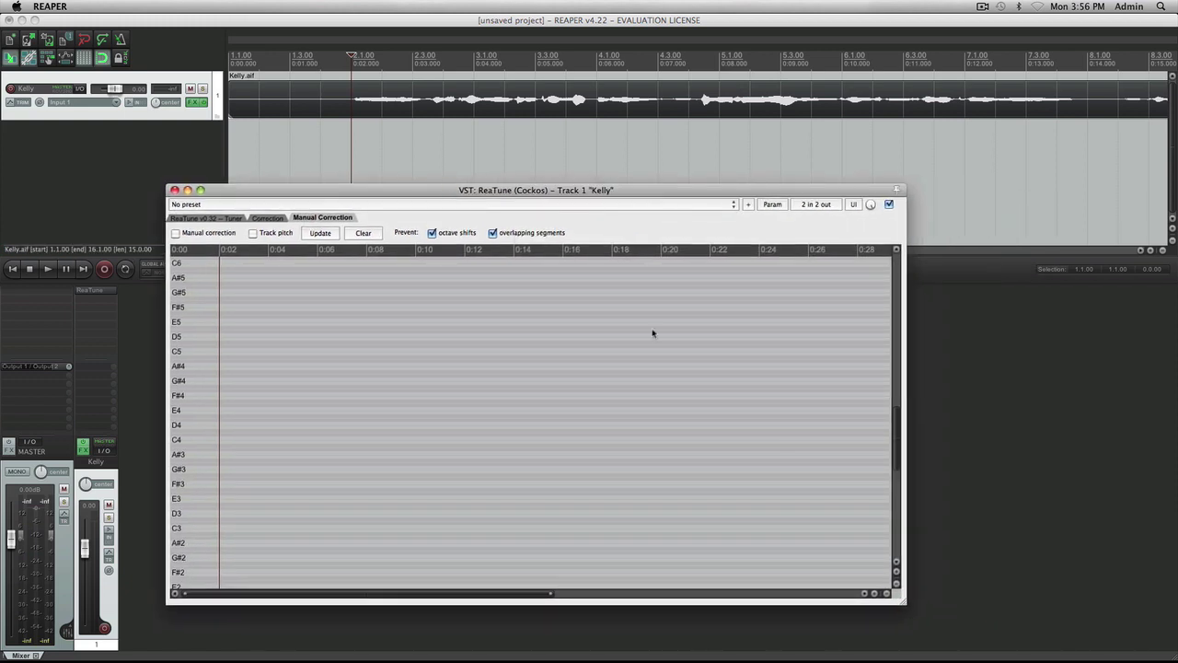
pyautogui.click(897, 572)
pyautogui.click(897, 574)
pyautogui.click(898, 574)
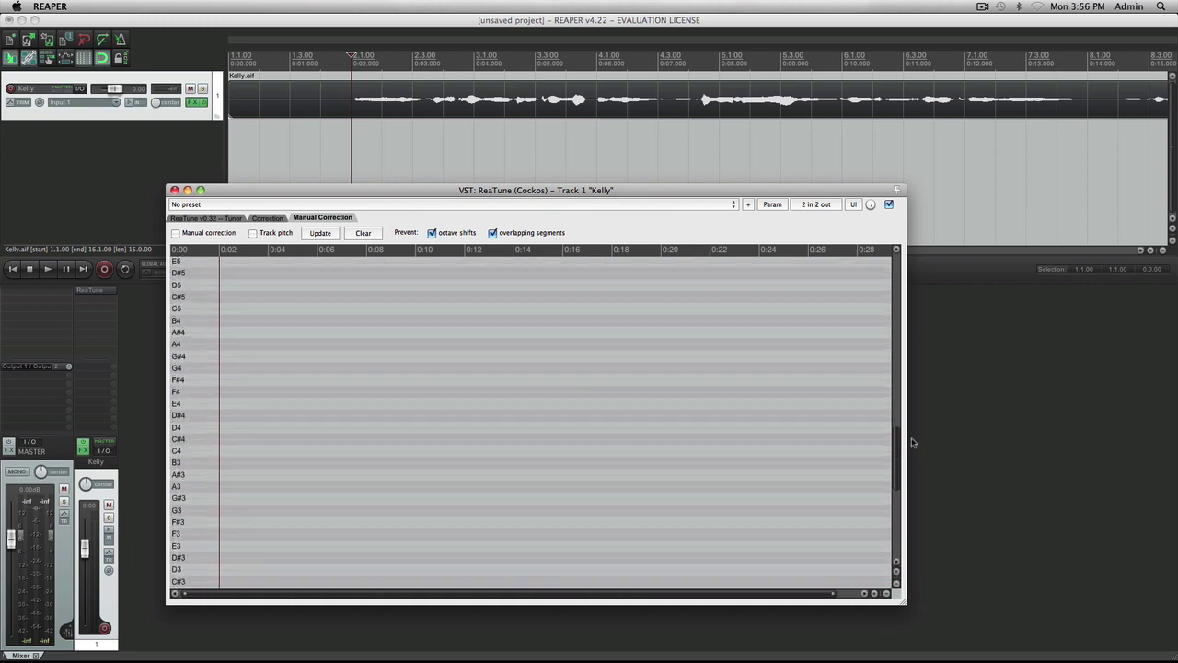
pyautogui.moveTo(901, 444); pyautogui.dragTo(899, 431)
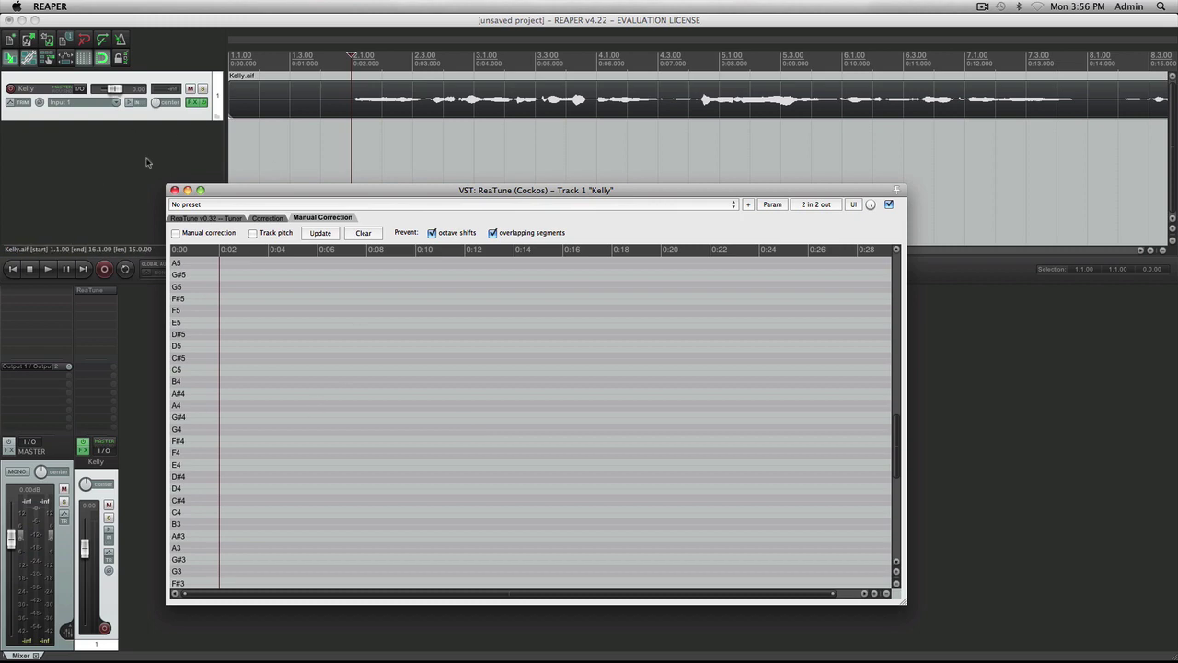
# Play the vocal from the start as a trial, then stop and return to the start
pyautogui.moveTo(298, 184); pyautogui.dragTo(423, 293)
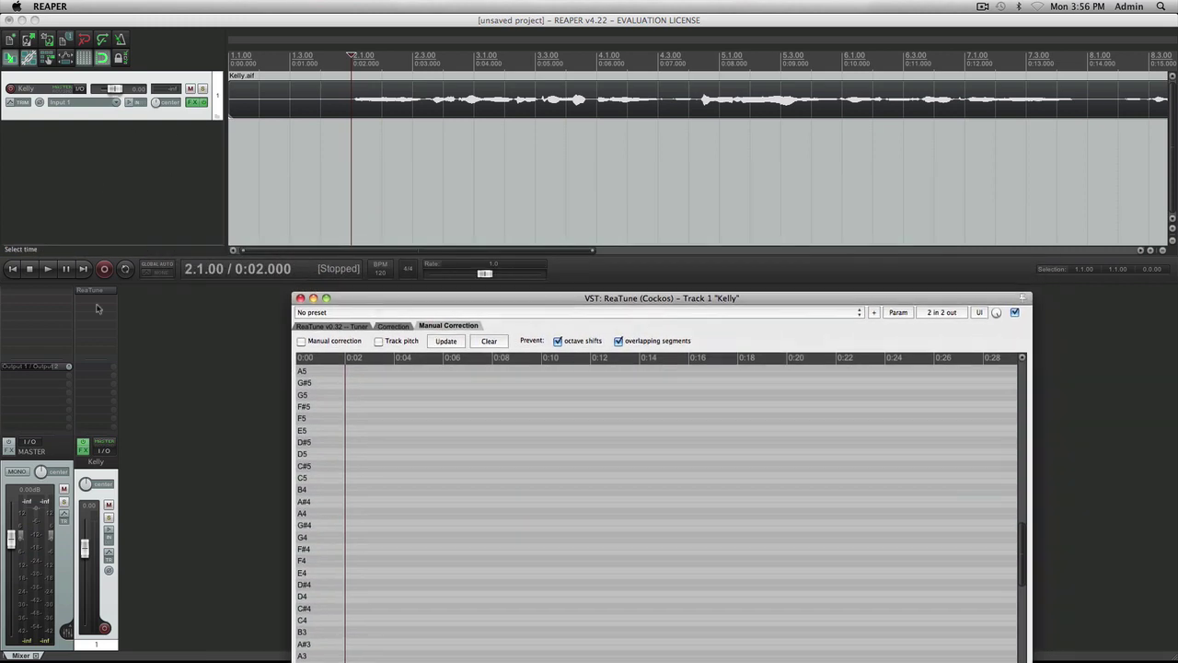
pyautogui.click(14, 268)
pyautogui.press('space')
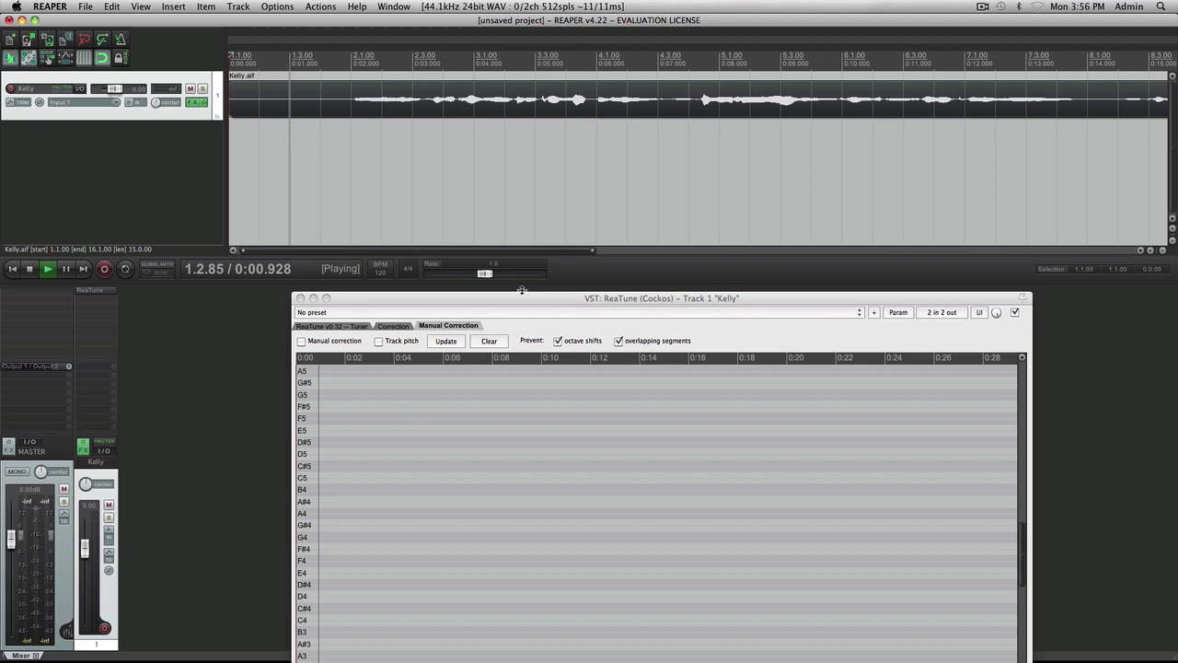
pyautogui.moveTo(644, 301); pyautogui.dragTo(634, 216)
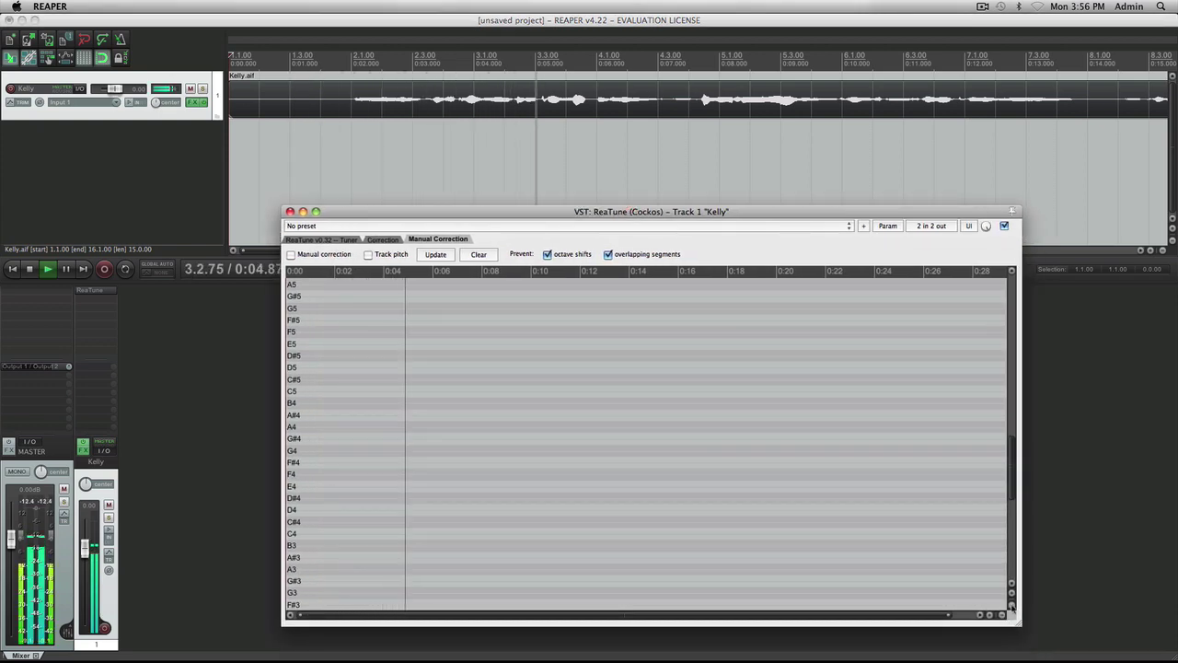
pyautogui.moveTo(1007, 618); pyautogui.dragTo(1008, 572)
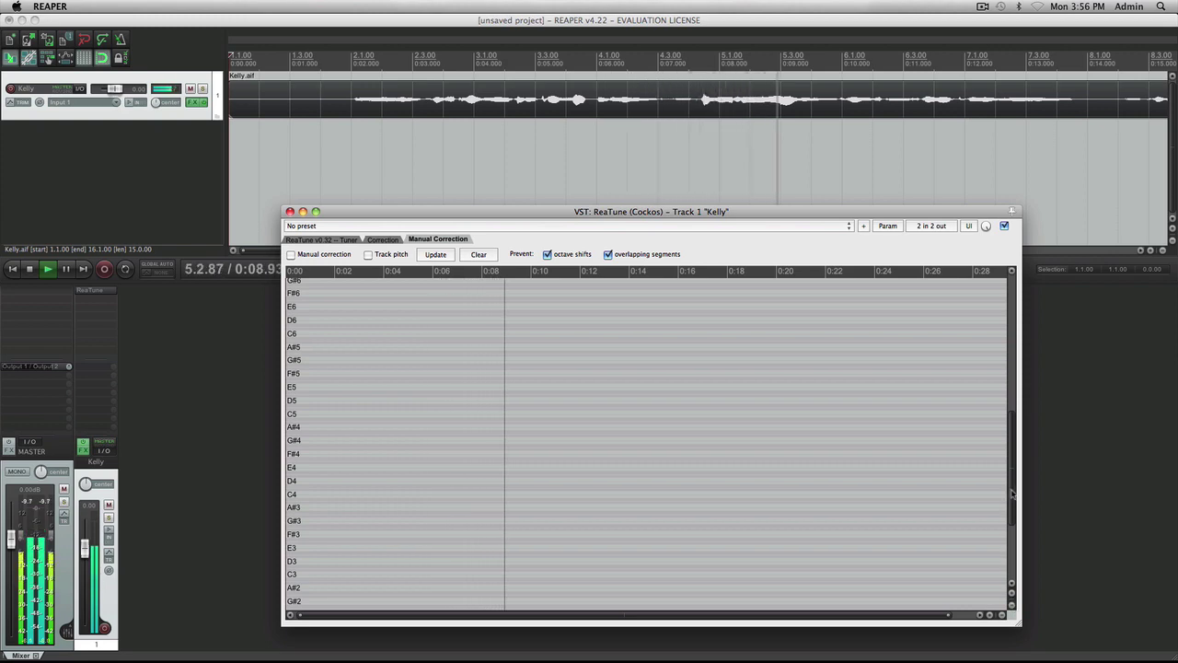
pyautogui.press('space')
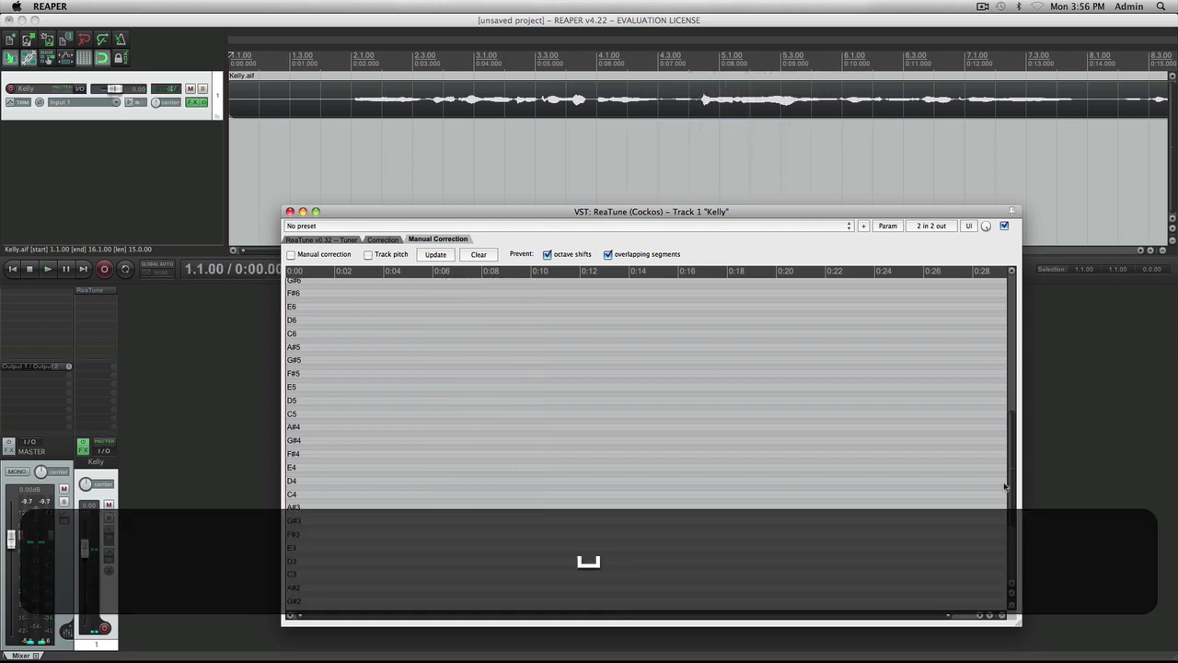
pyautogui.click(10, 269)
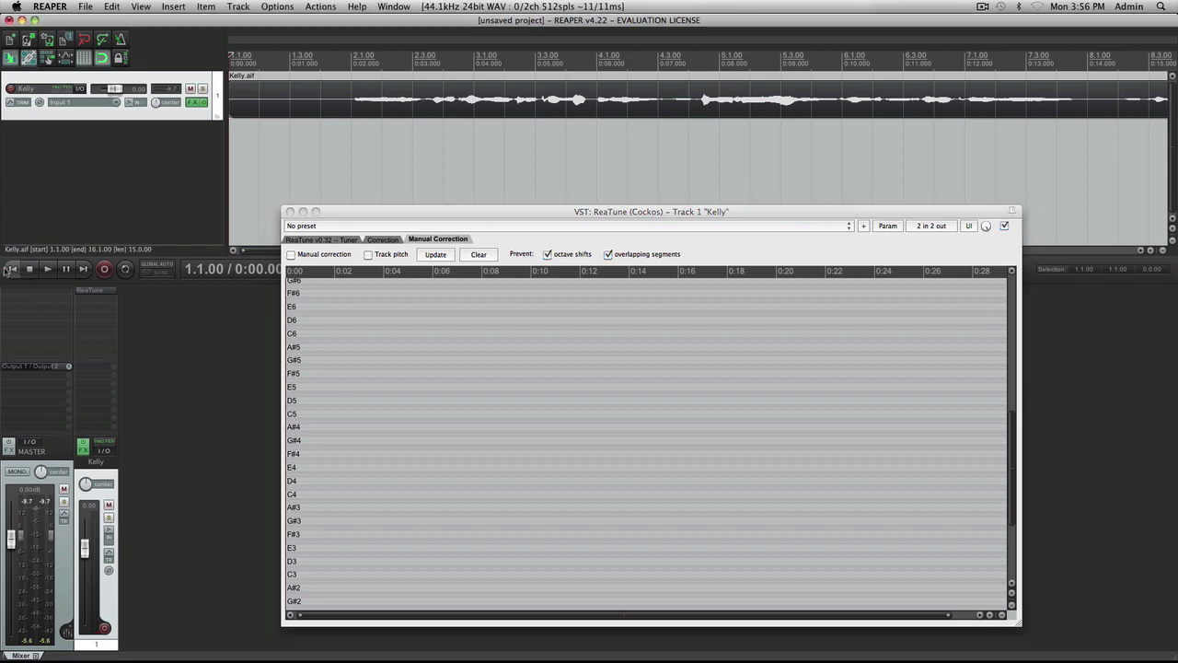
# Enable Manual correction and Track pitch, then play the vocal to about 0:28 to trace its pitch
pyautogui.click(292, 255)
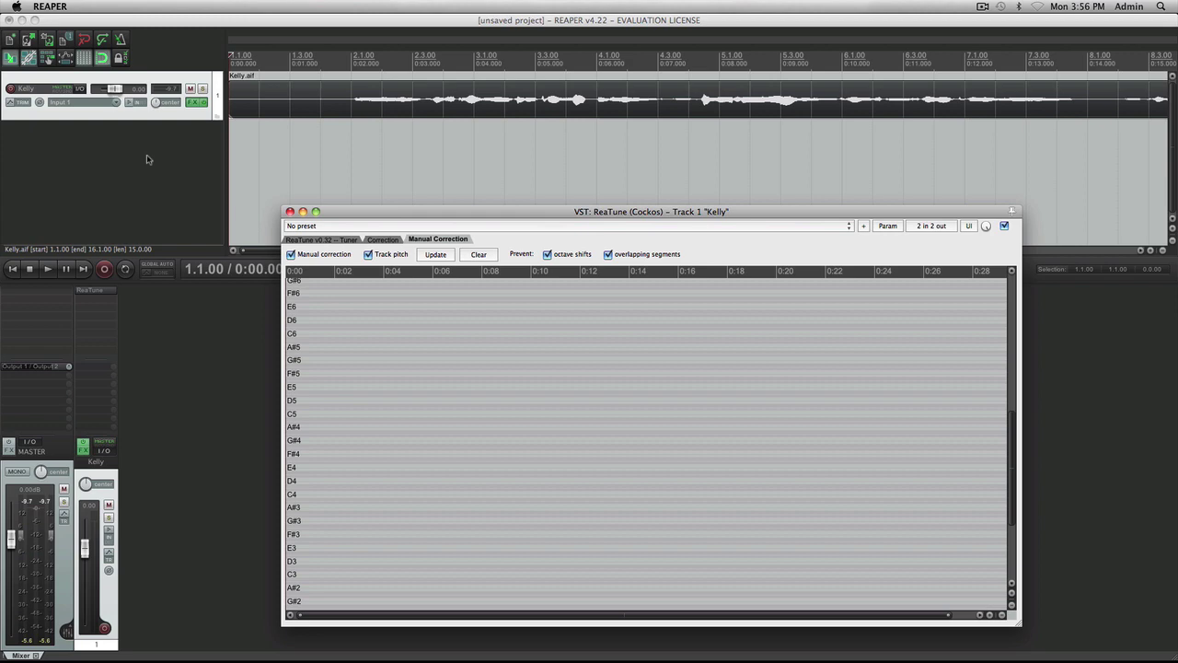
pyautogui.click(47, 268)
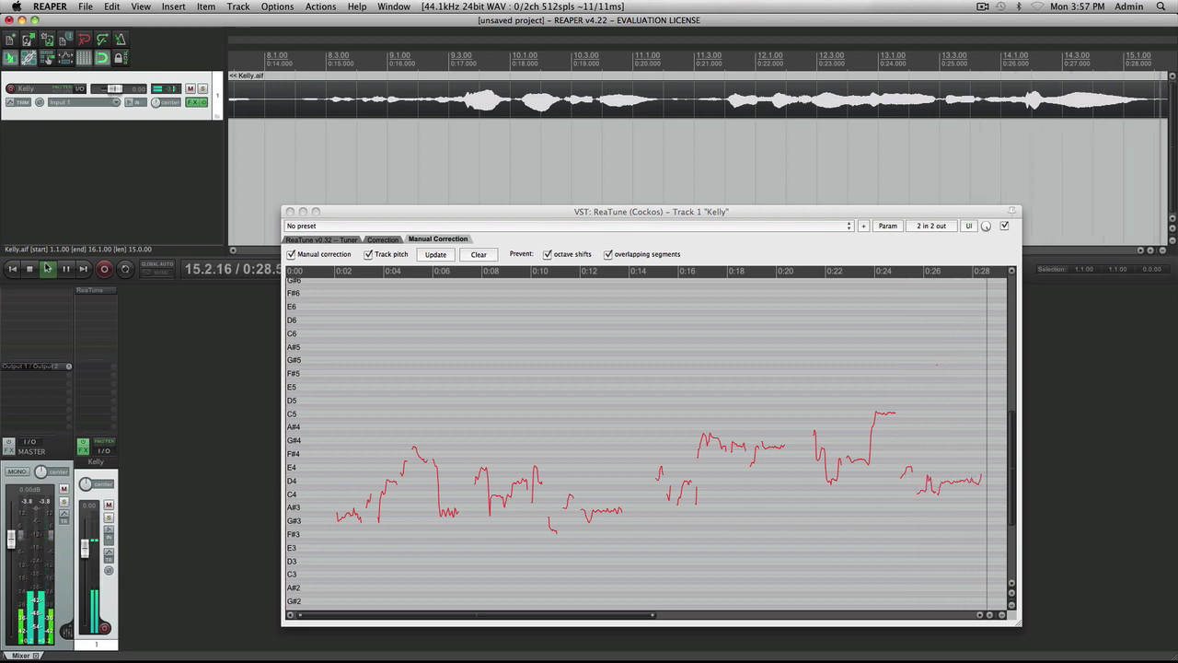
pyautogui.press('space')
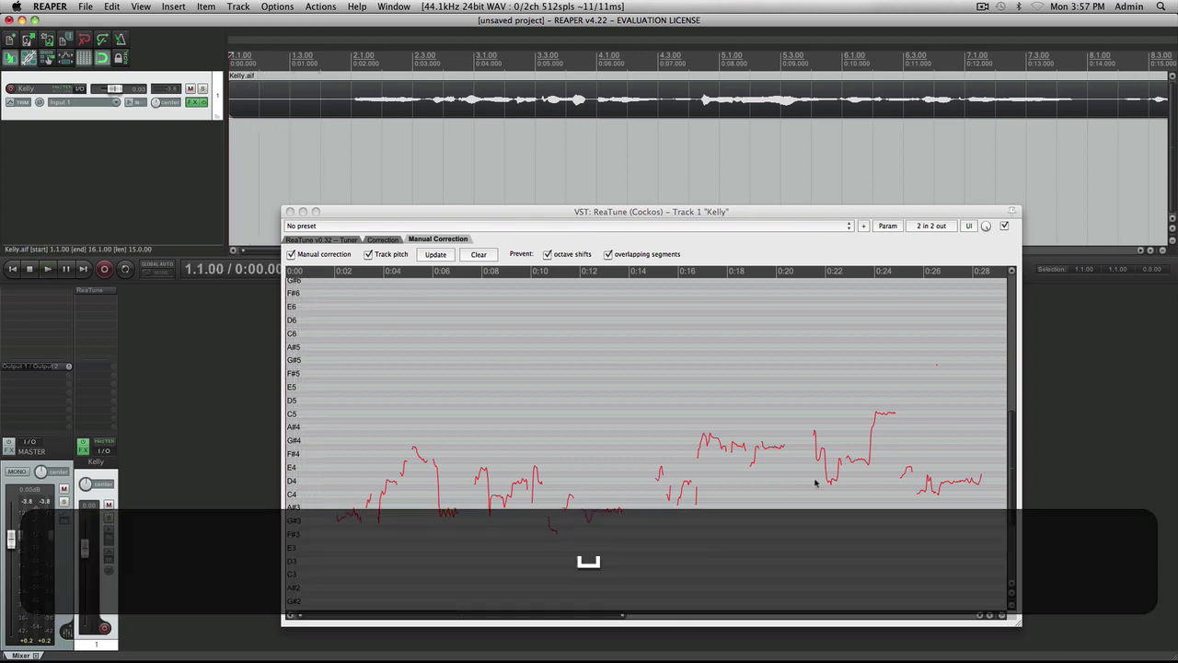
# Enlarge the ReaTune window and place the edit position near 0:08
pyautogui.moveTo(715, 211); pyautogui.dragTo(677, 177)
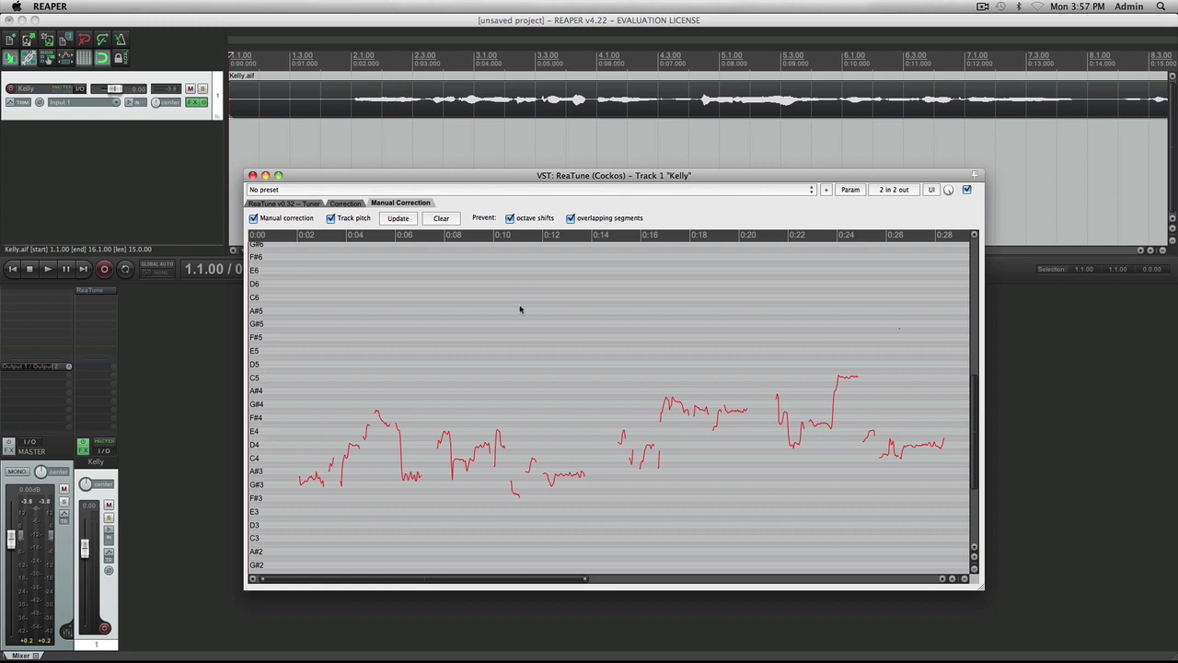
pyautogui.click(750, 143)
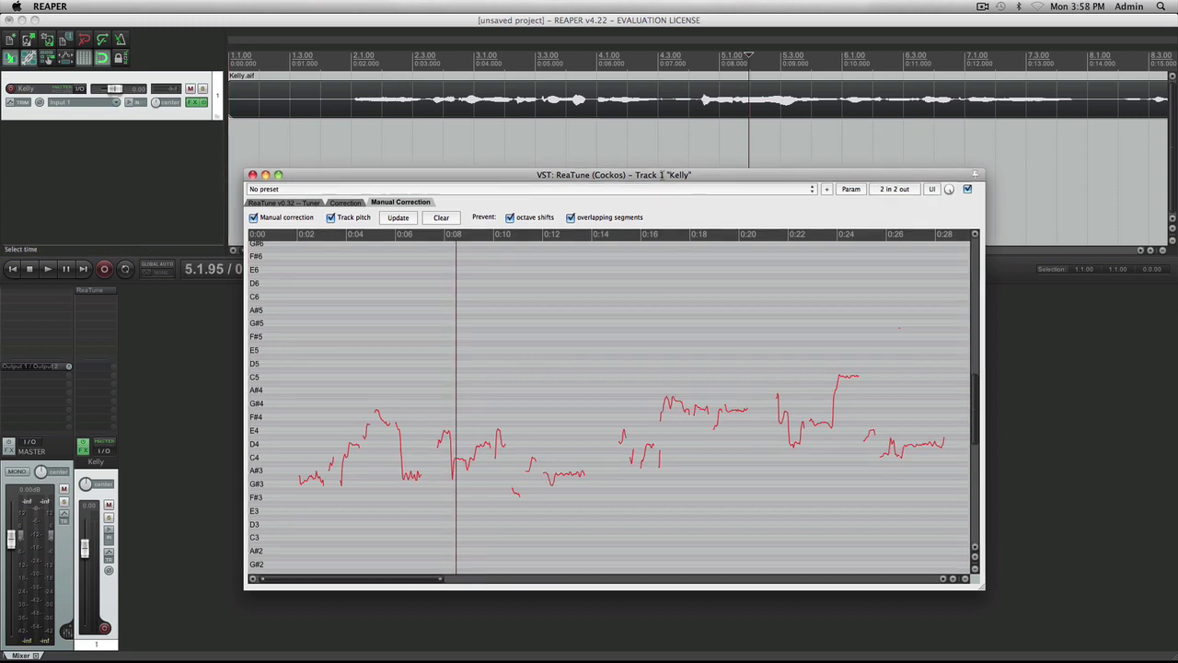
pyautogui.moveTo(660, 181); pyautogui.dragTo(501, 88)
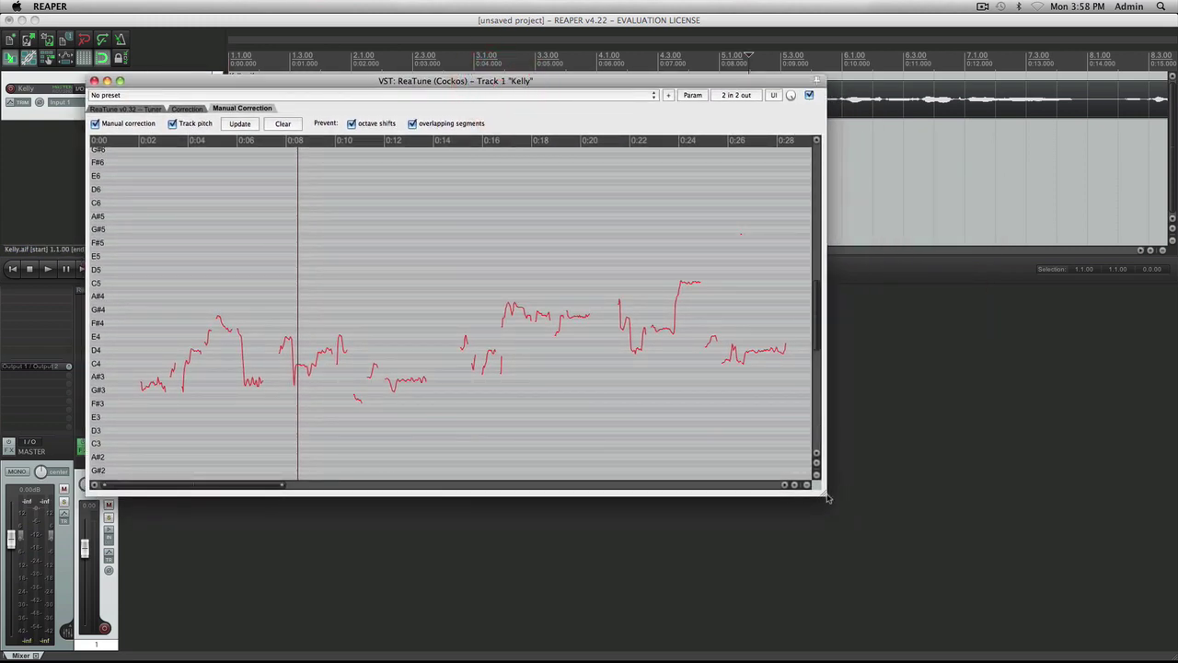
pyautogui.moveTo(827, 498); pyautogui.dragTo(1045, 628)
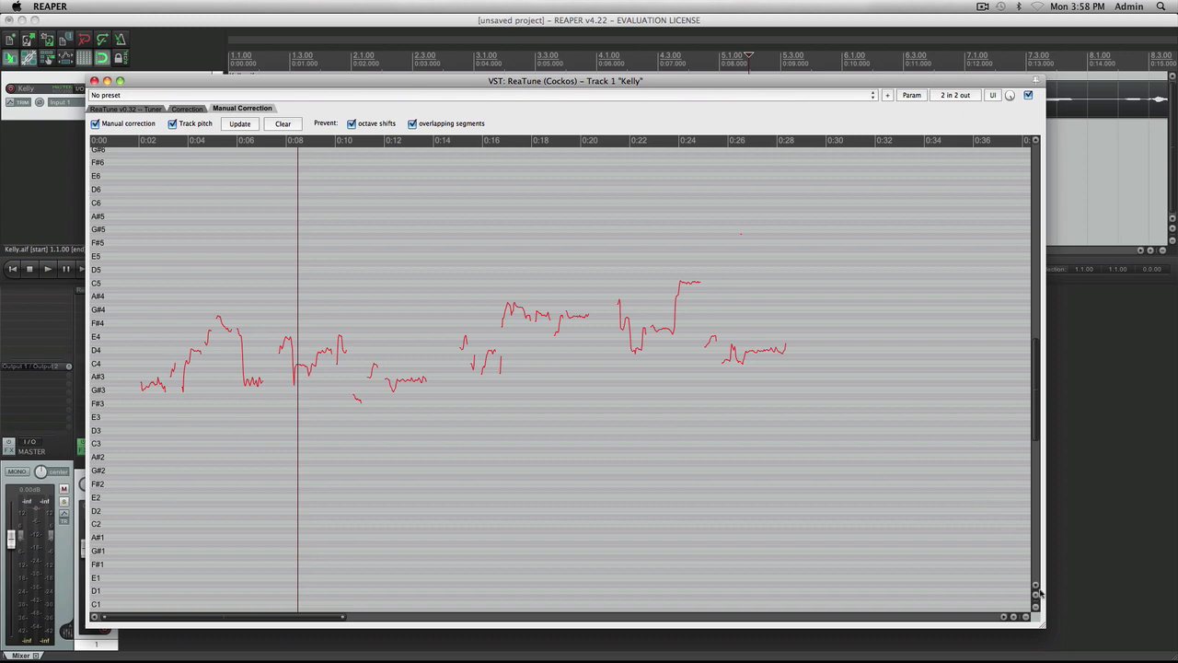
# Zoom the pitch graph in four times vertically and twice in time, then play from near 0:01
pyautogui.click(1035, 595)
pyautogui.click(1036, 595)
pyautogui.click(1035, 595)
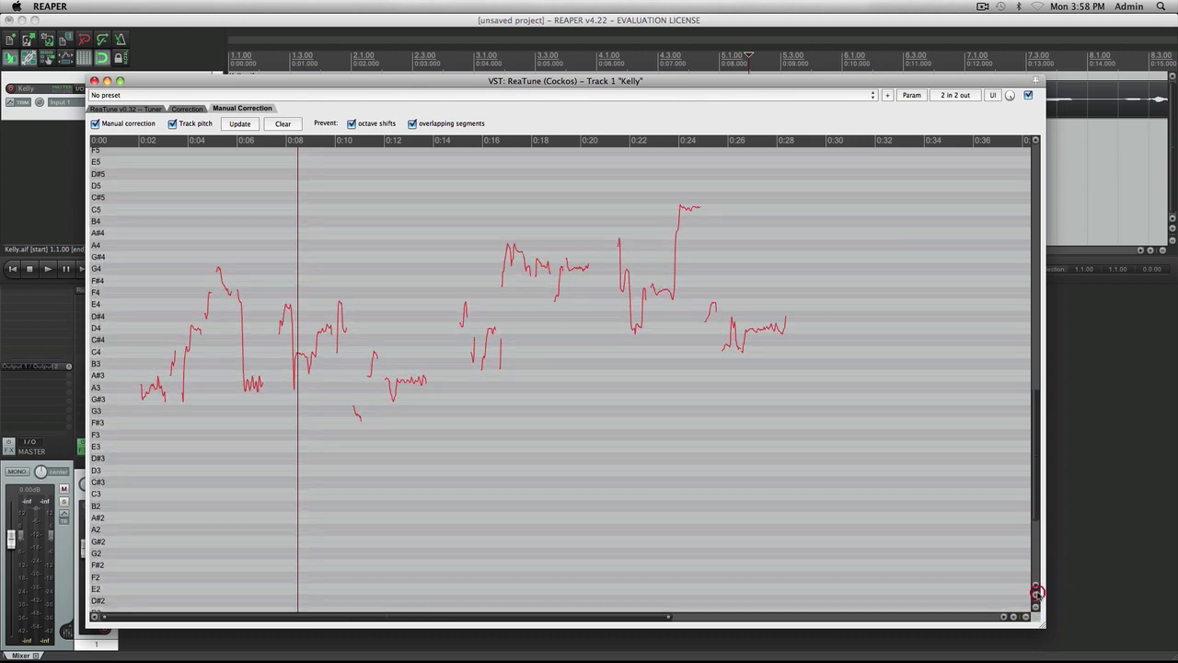
pyautogui.click(1036, 596)
pyautogui.click(1014, 617)
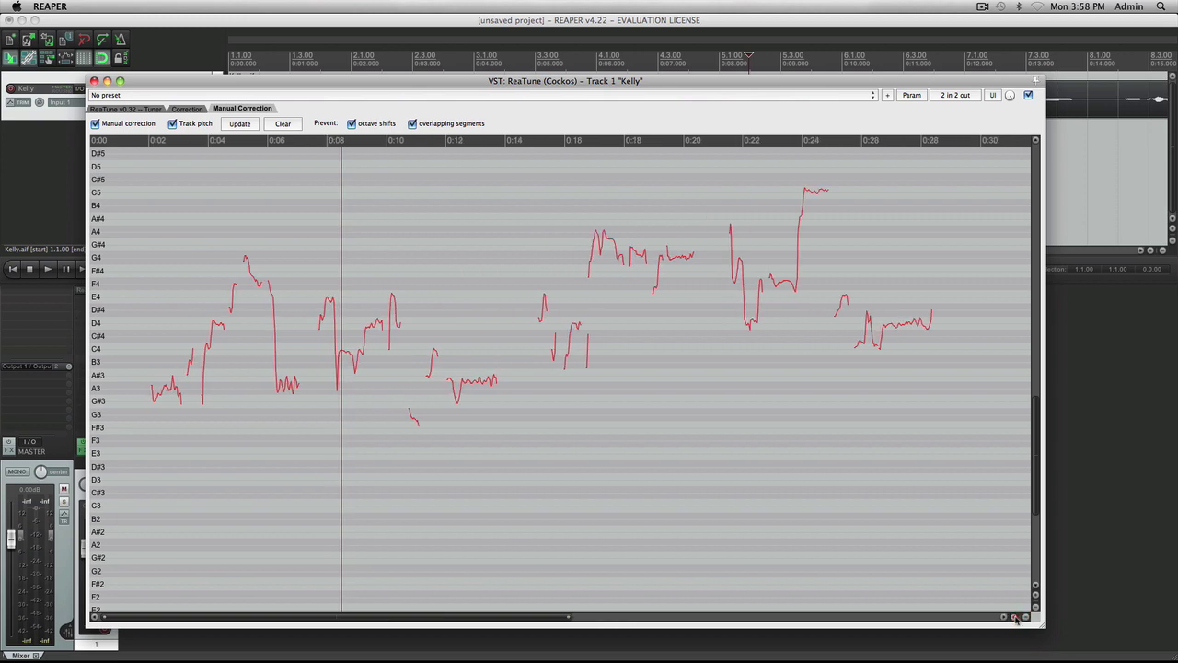
pyautogui.click(1014, 616)
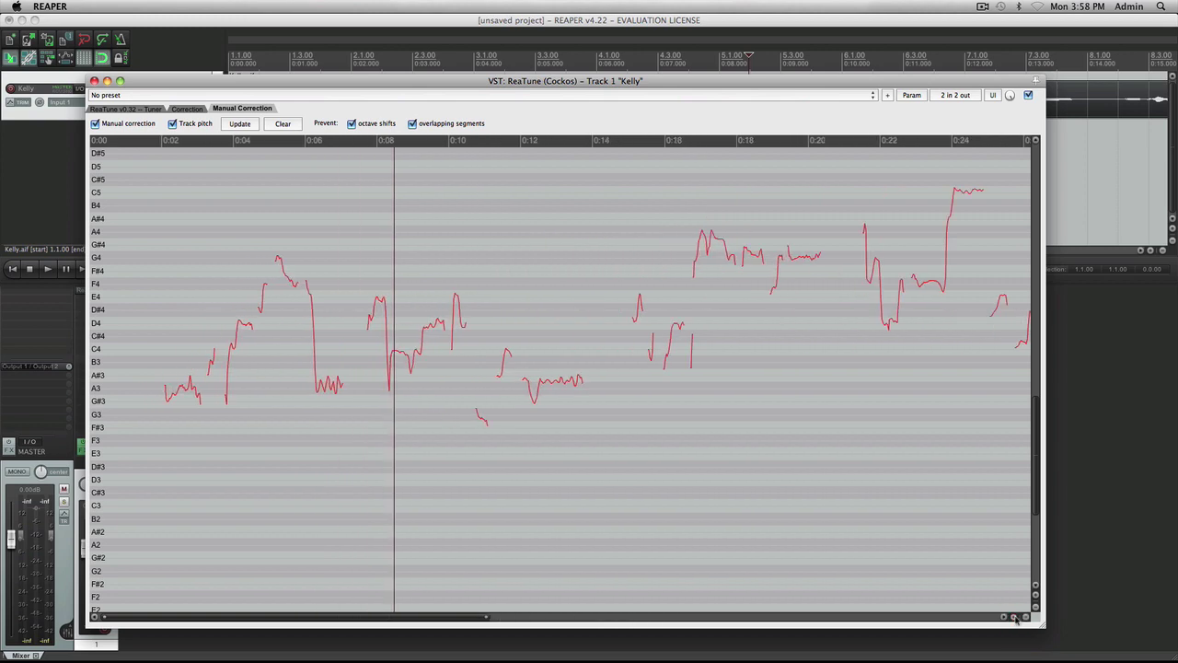
pyautogui.click(137, 145)
pyautogui.press('space')
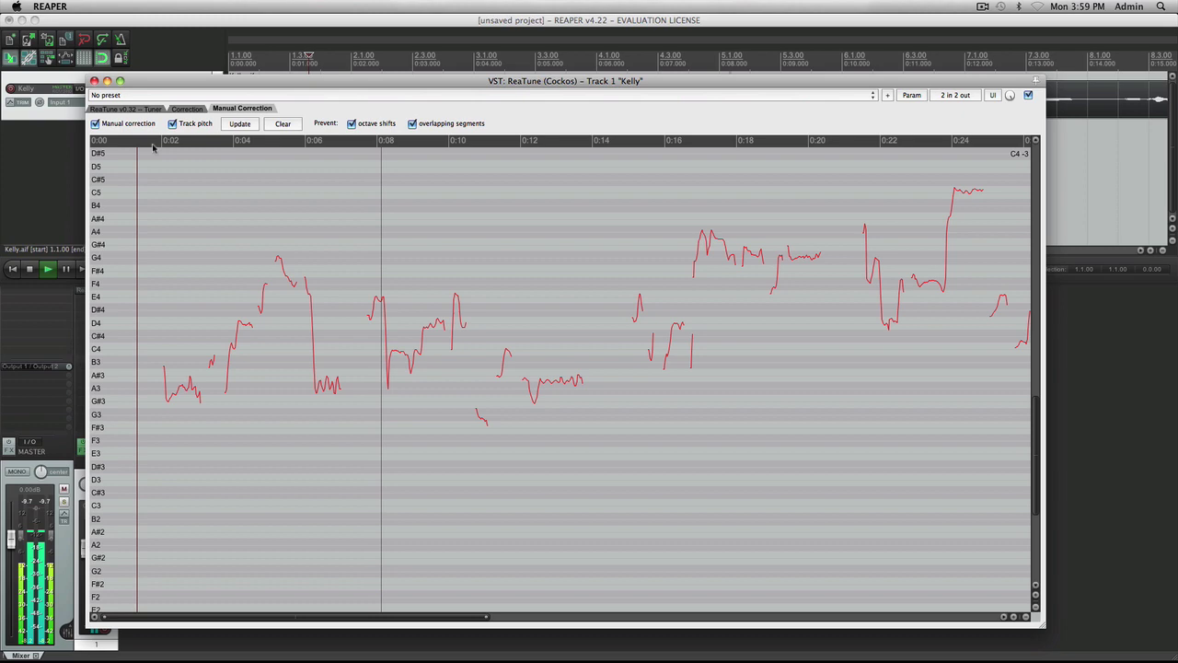
# Draw a correction line over the wavering A3 note near 0:12 and audition it from 0:10
pyautogui.press('XF86AudioRaiseVolume')
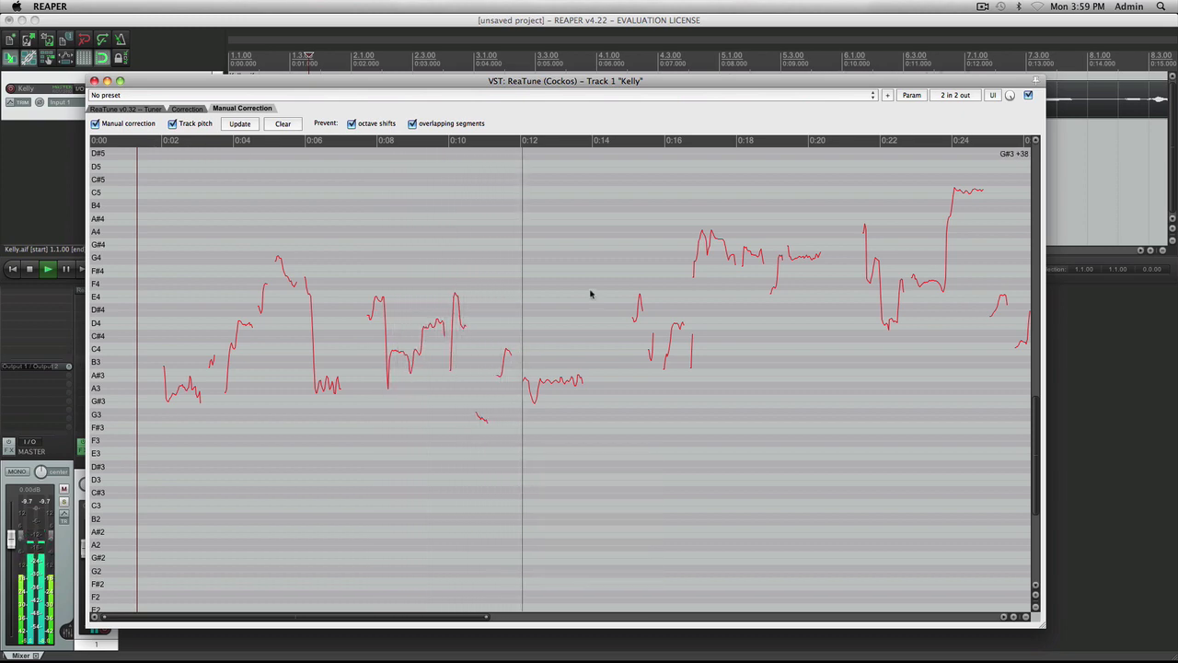
pyautogui.press('space')
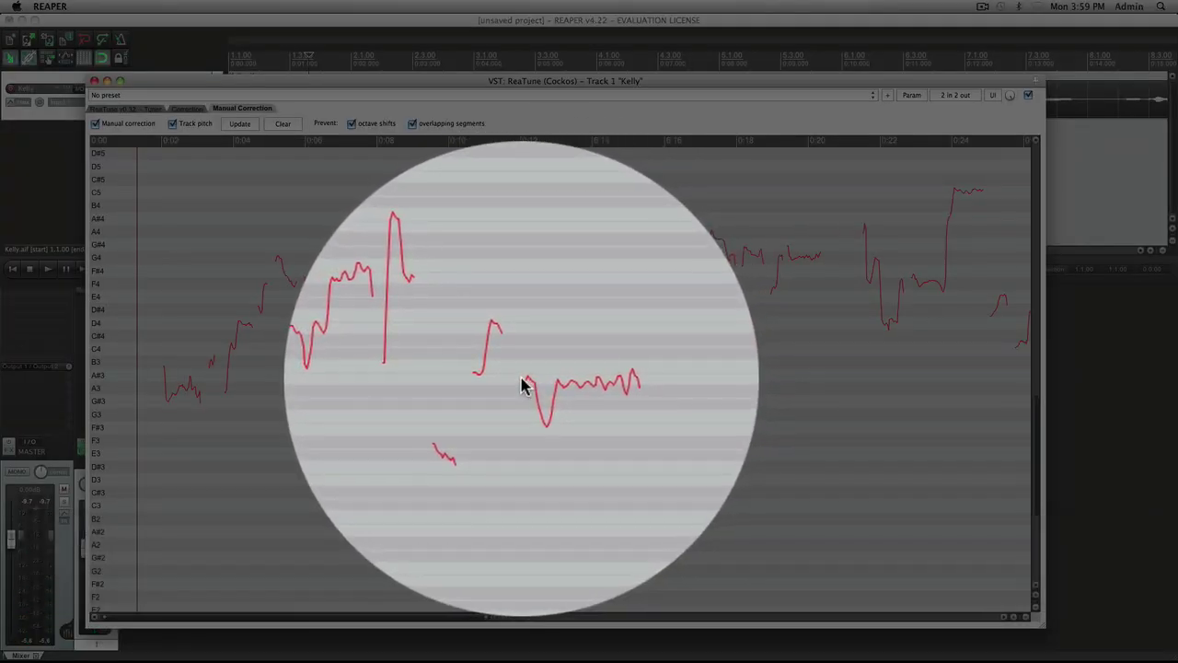
pyautogui.moveTo(519, 379); pyautogui.dragTo(598, 385)
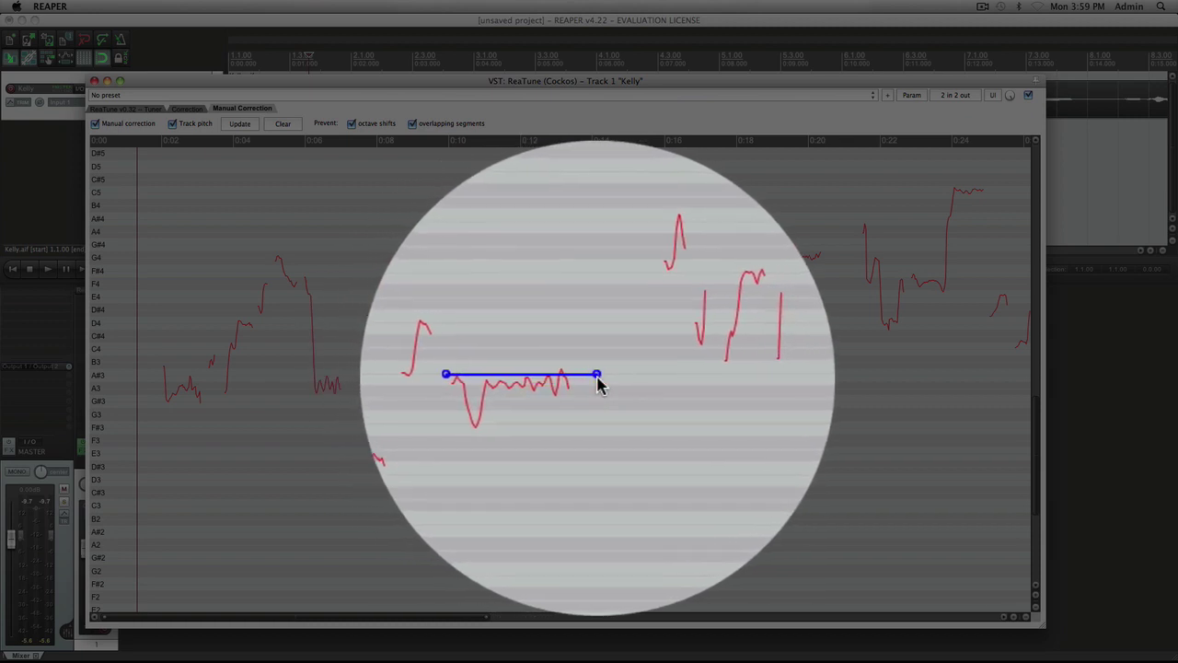
pyautogui.click(597, 378)
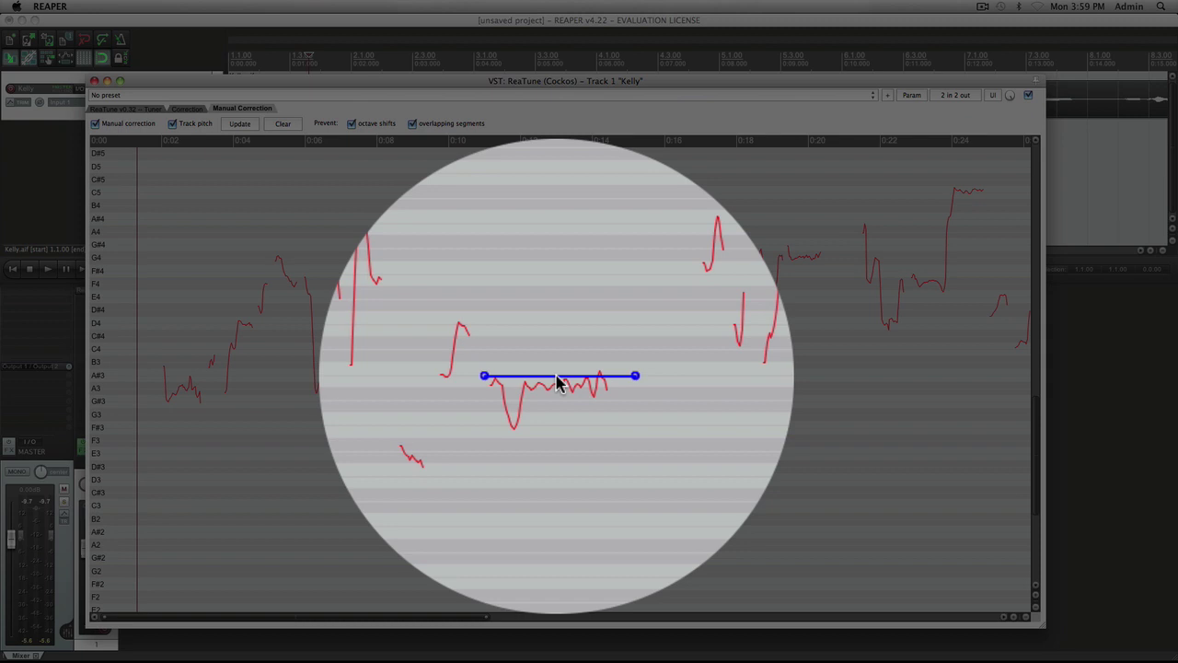
pyautogui.click(469, 140)
pyautogui.press('space')
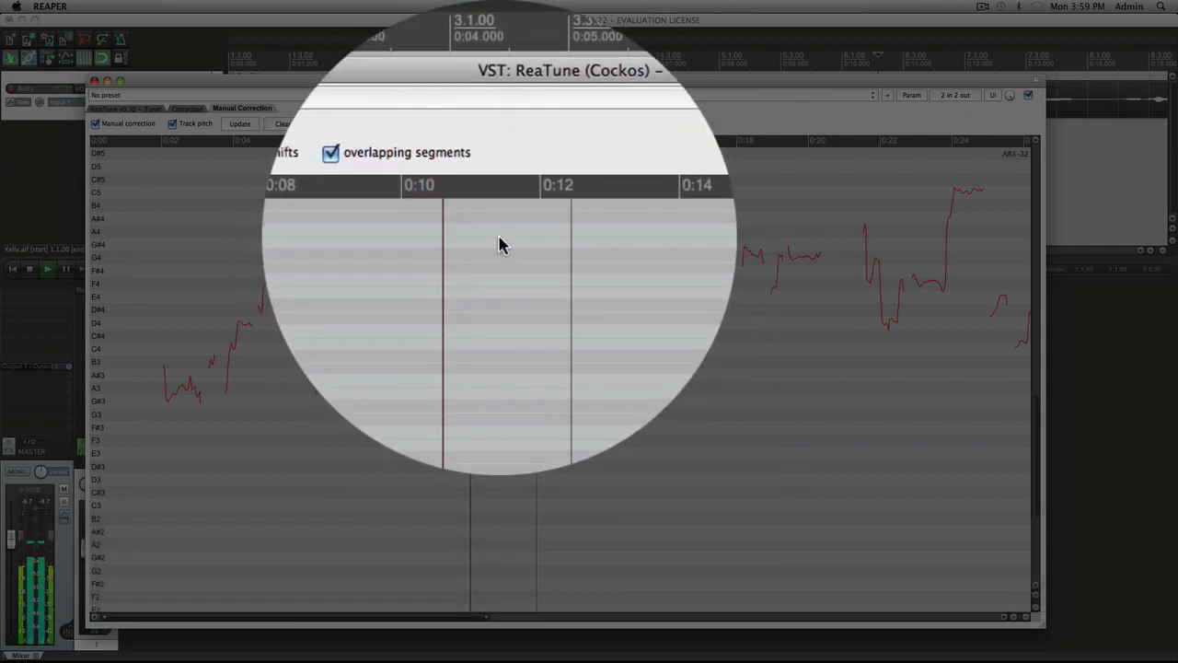
pyautogui.press('space')
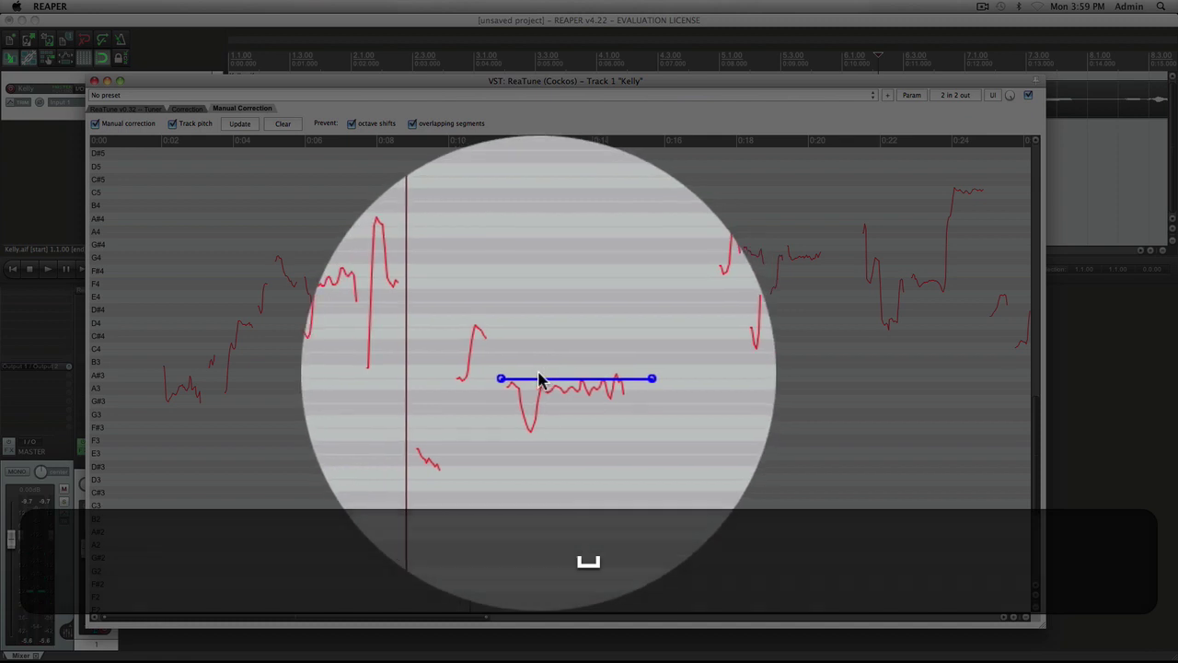
# Lower the correction line onto the A3 row, re-audition it, then play on from 0:14
pyautogui.moveTo(540, 381); pyautogui.dragTo(540, 388)
pyautogui.press('space')
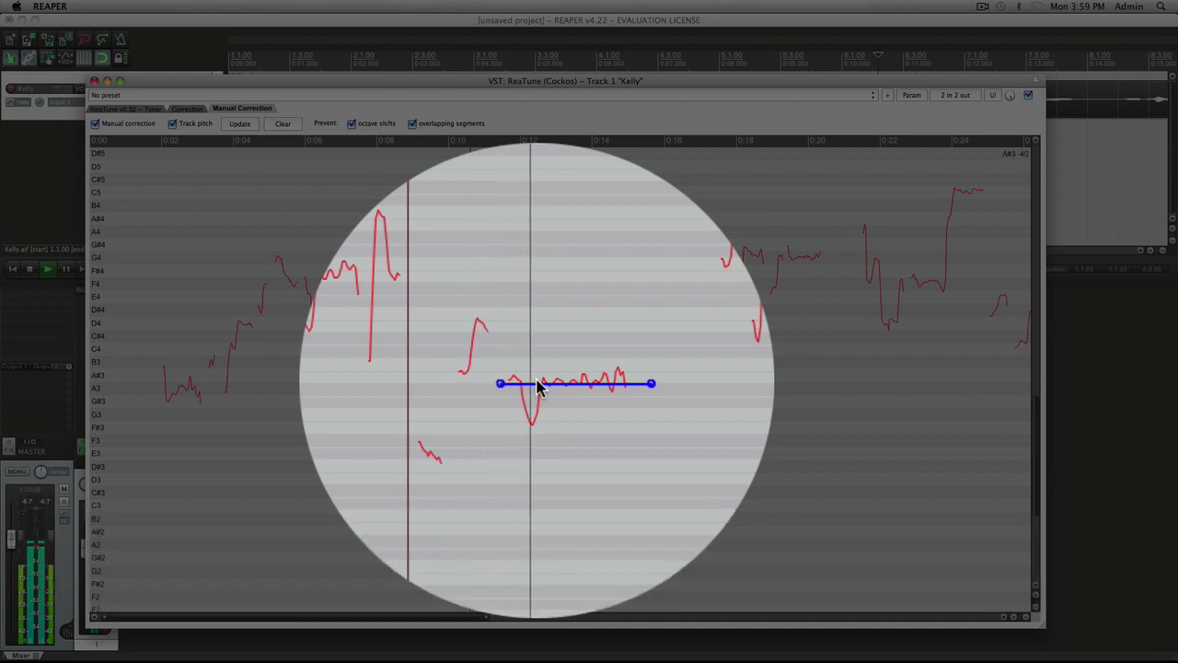
pyautogui.press('space')
pyautogui.click(540, 387)
pyautogui.moveTo(539, 387); pyautogui.dragTo(541, 389)
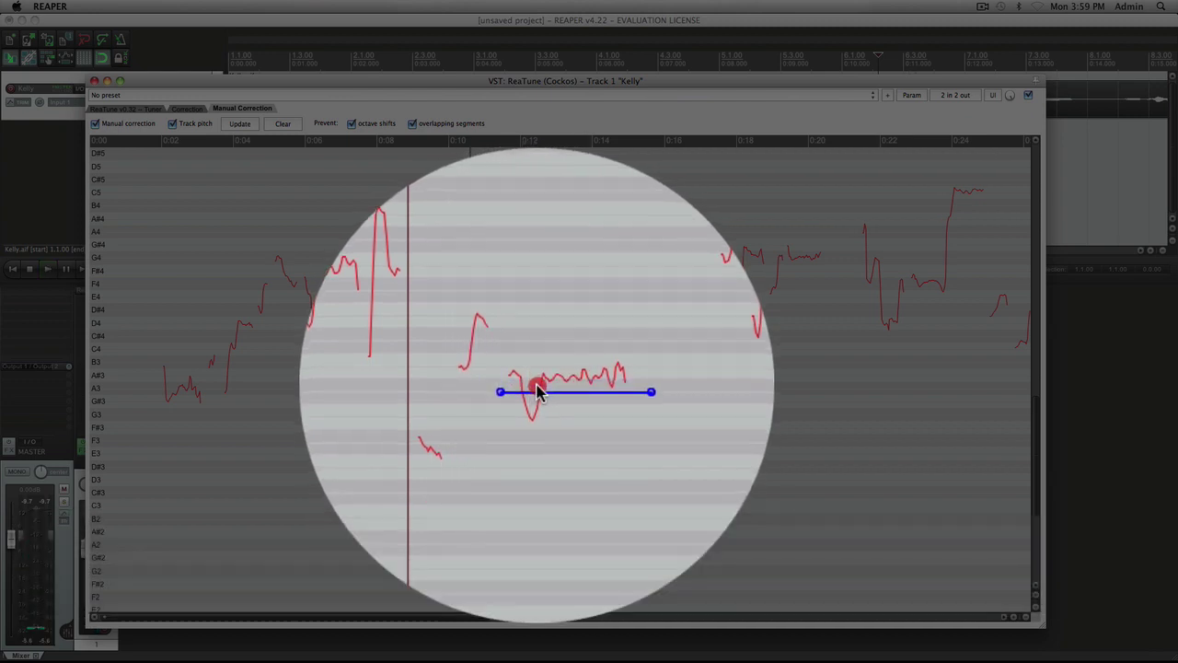
pyautogui.press('space')
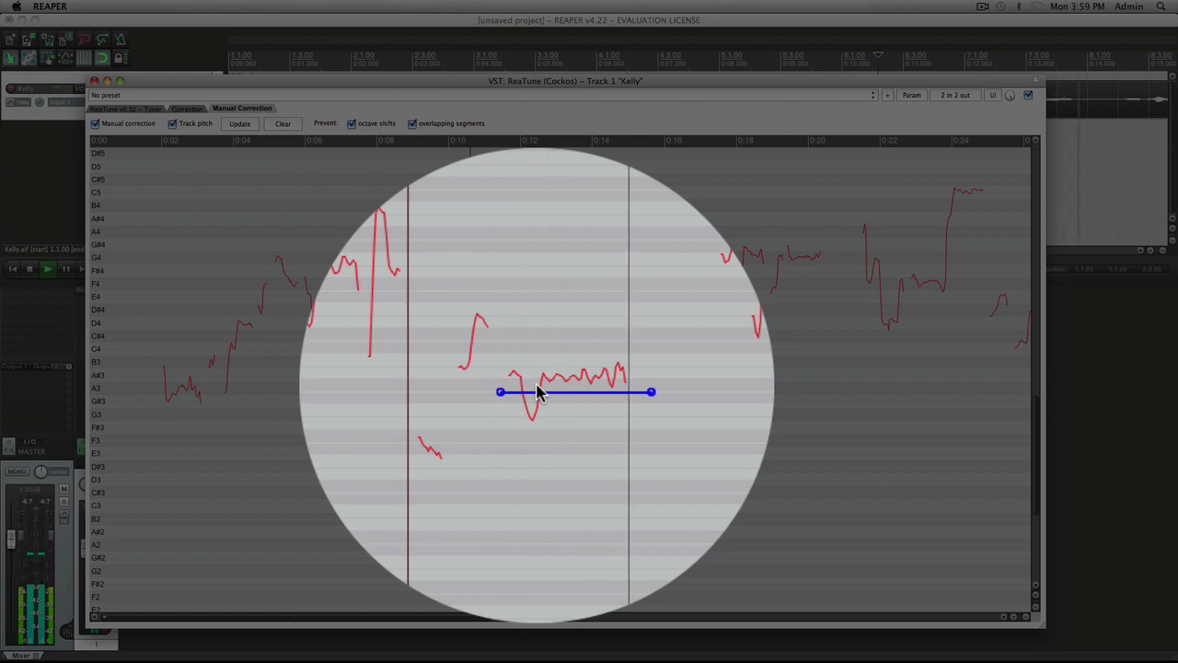
pyautogui.press('space')
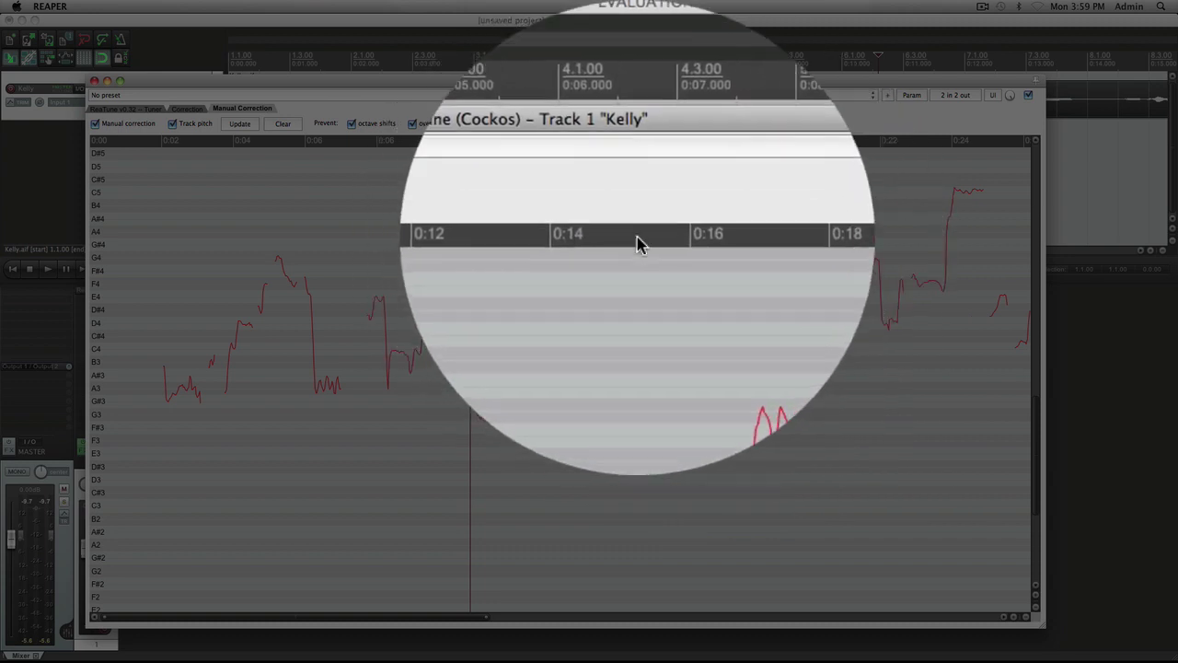
pyautogui.click(623, 147)
pyautogui.press('space')
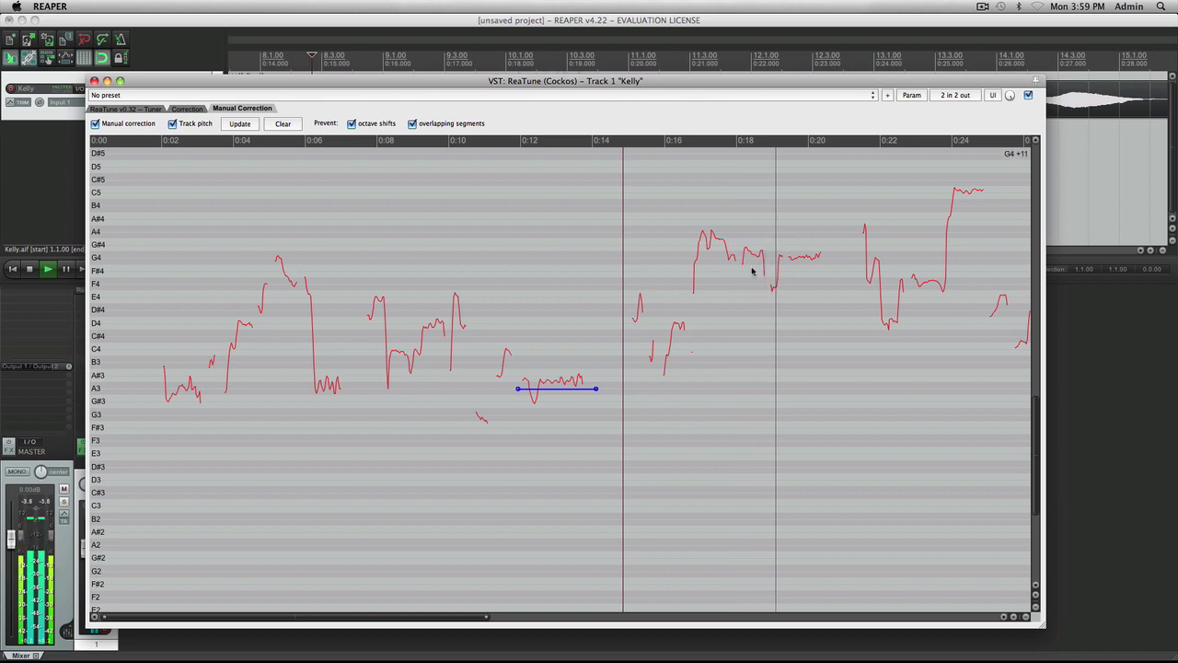
# Draw a flat correction line along the G4 note near 0:19 and play it back
pyautogui.press('space')
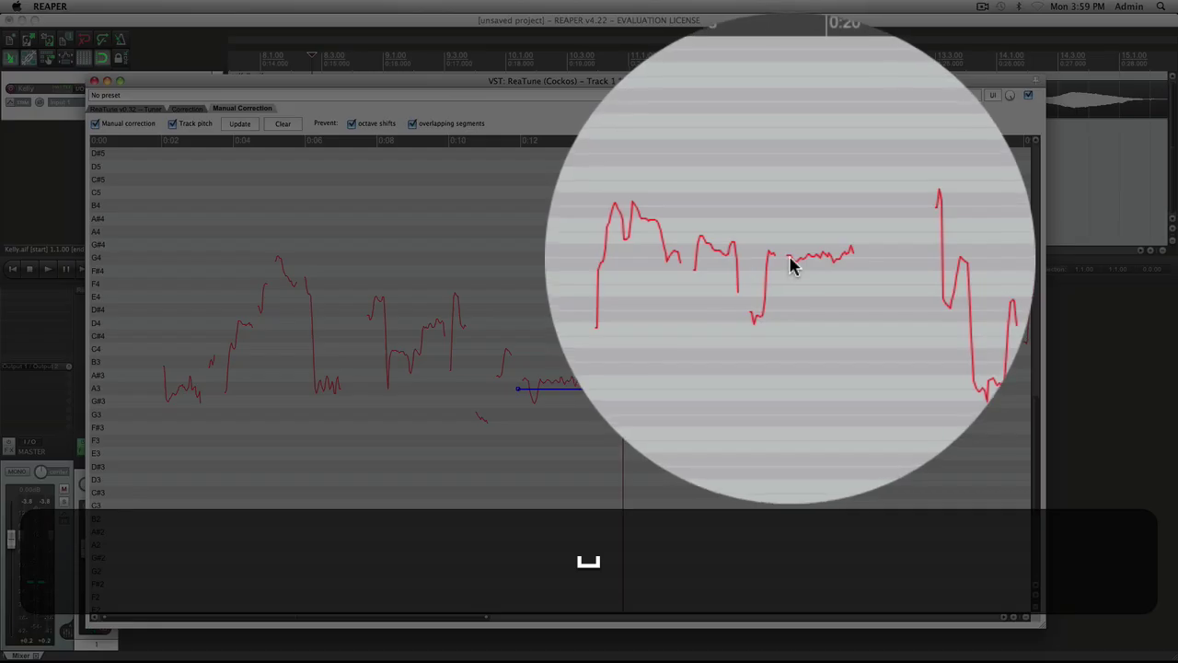
pyautogui.moveTo(790, 264)
pyautogui.mouseDown()
pyautogui.moveTo(831, 264)
pyautogui.moveTo(803, 261)
pyautogui.mouseUp()
pyautogui.click(803, 259)
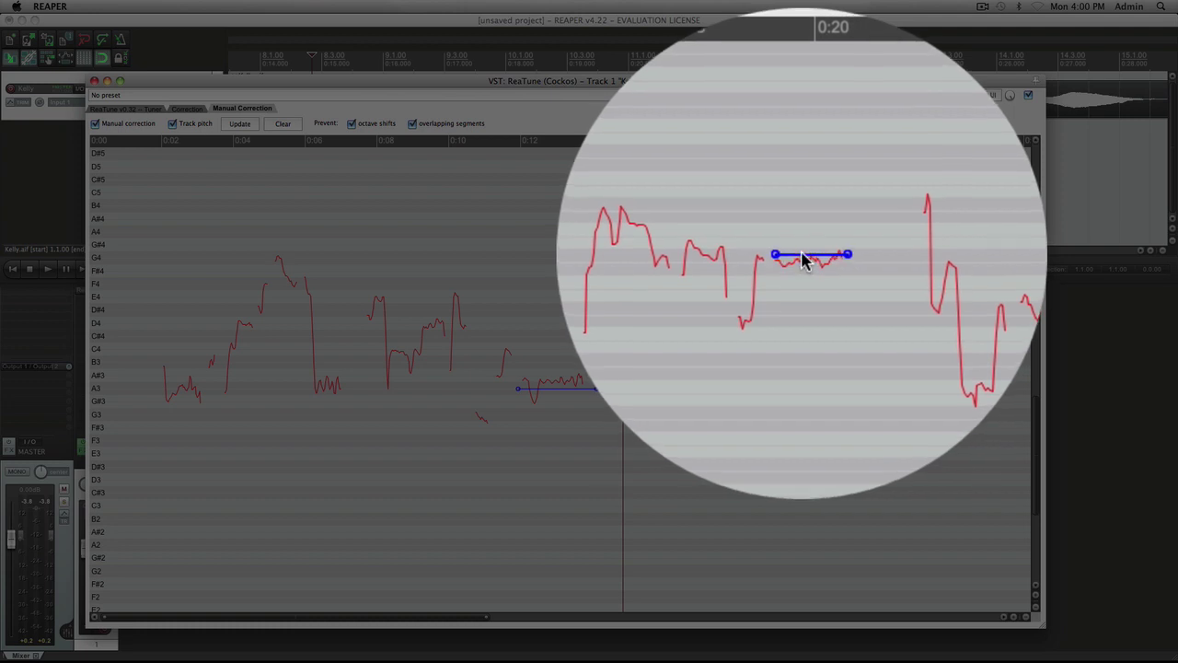
pyautogui.click(798, 254)
pyautogui.press('space')
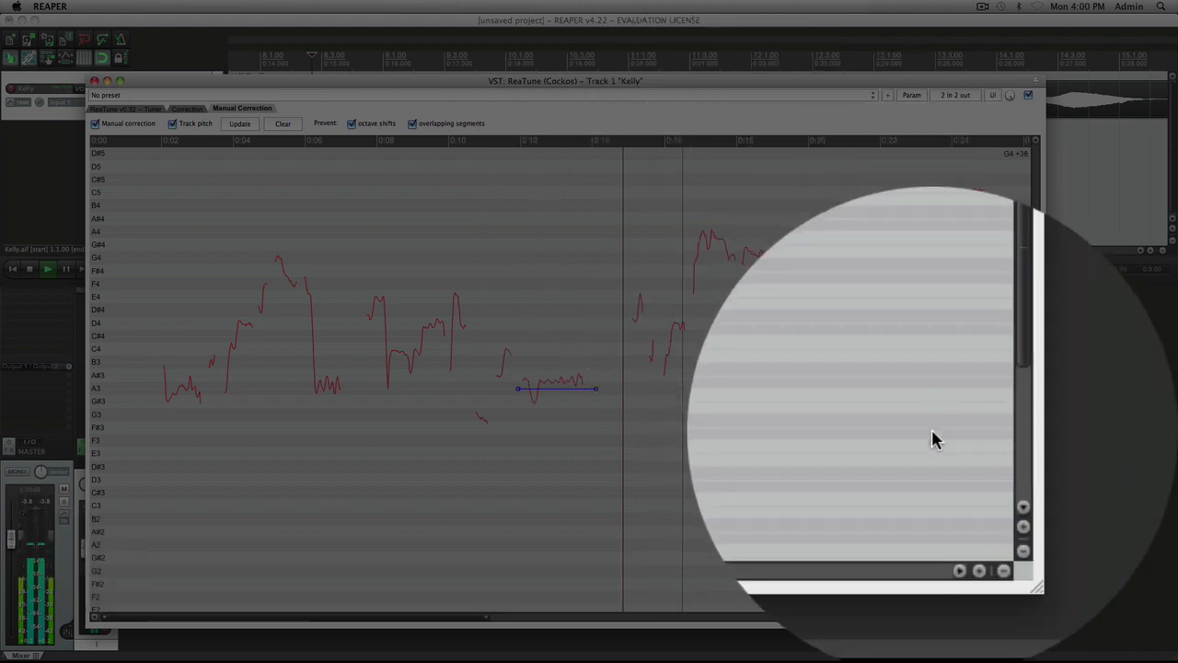
pyautogui.click(930, 533)
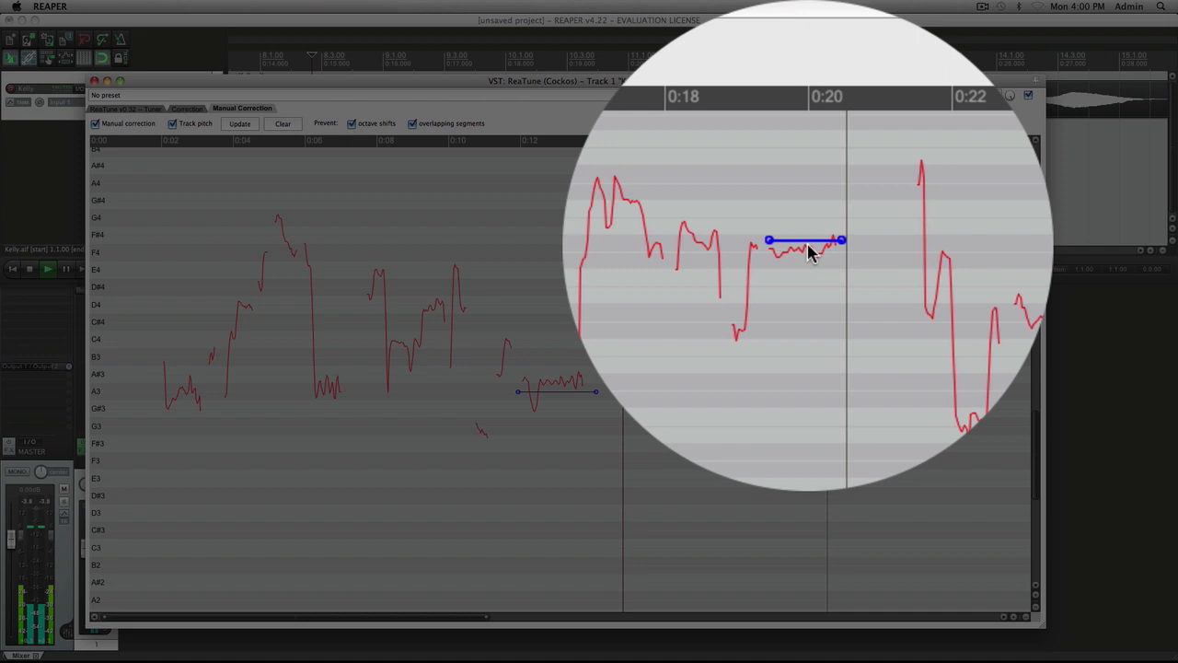
pyautogui.press('space')
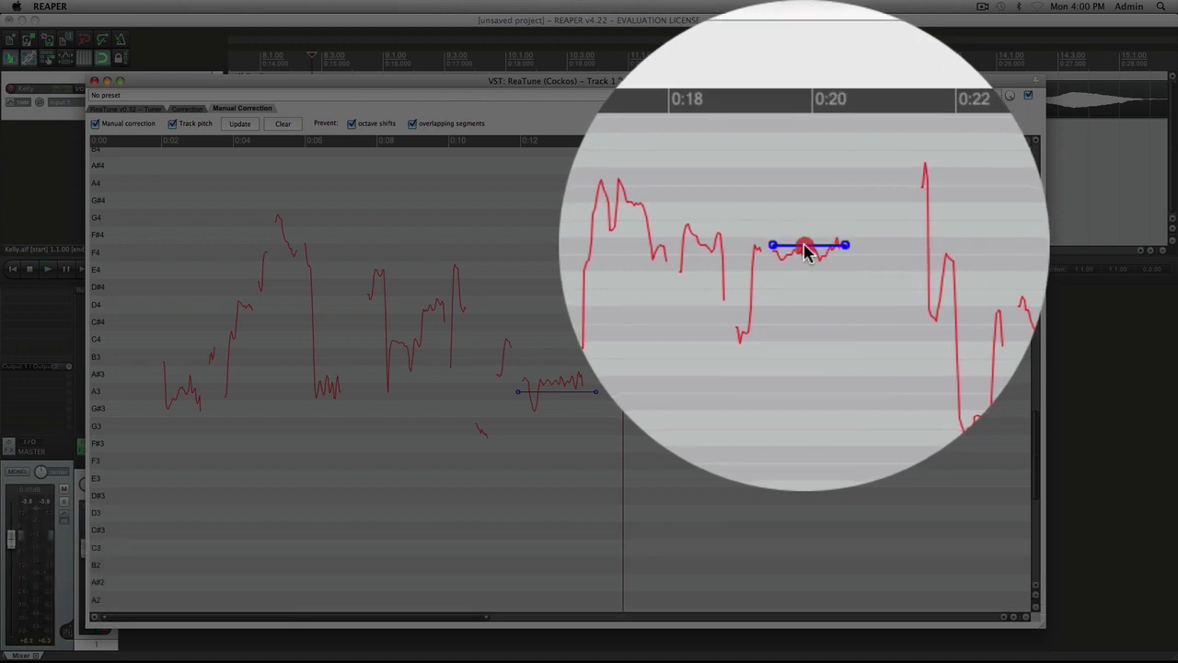
# Zoom the pitch graph in vertically and audition the G4 correction again
pyautogui.click(805, 246)
pyautogui.press('space')
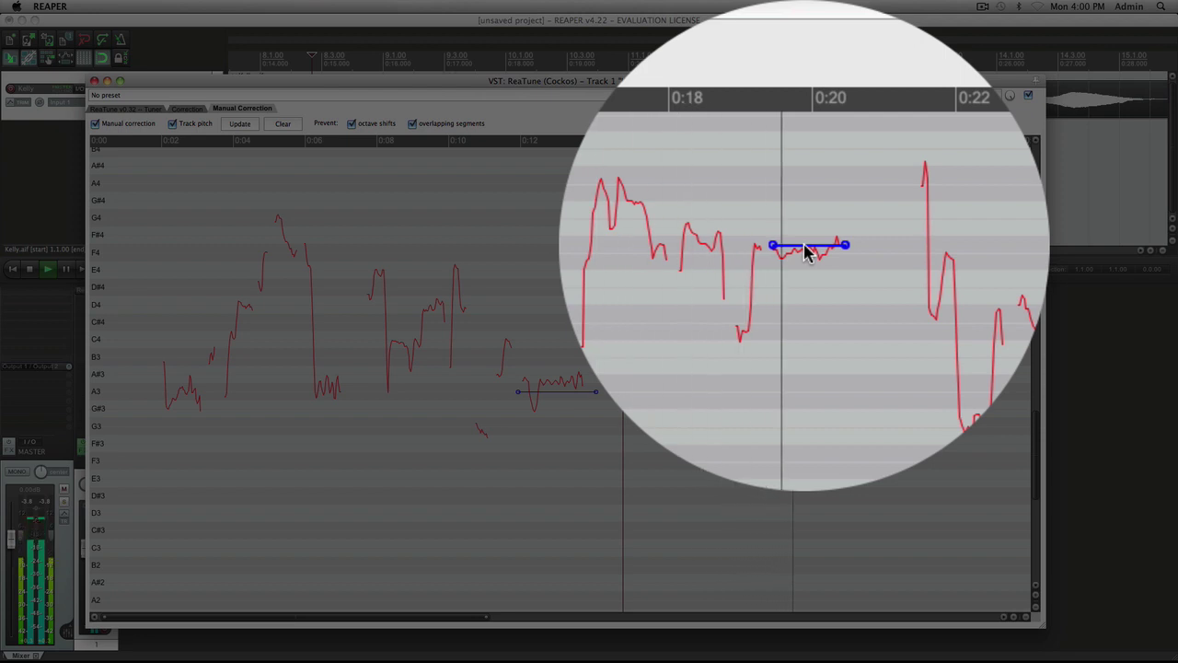
pyautogui.click(805, 247)
pyautogui.press('space')
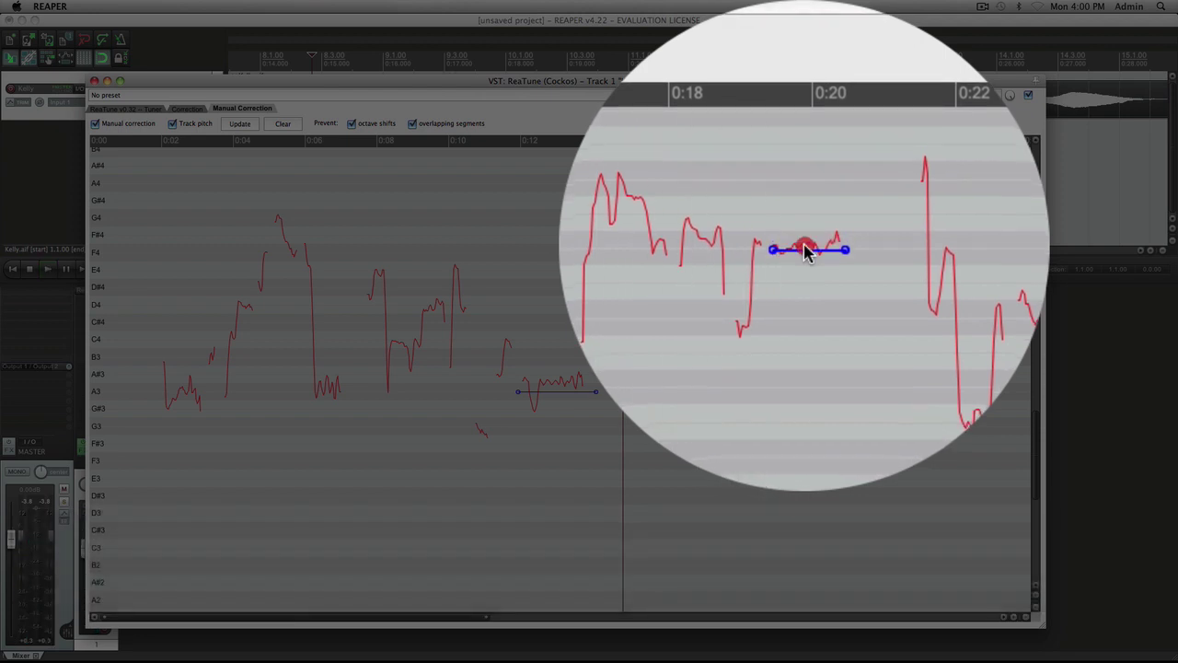
pyautogui.click(807, 249)
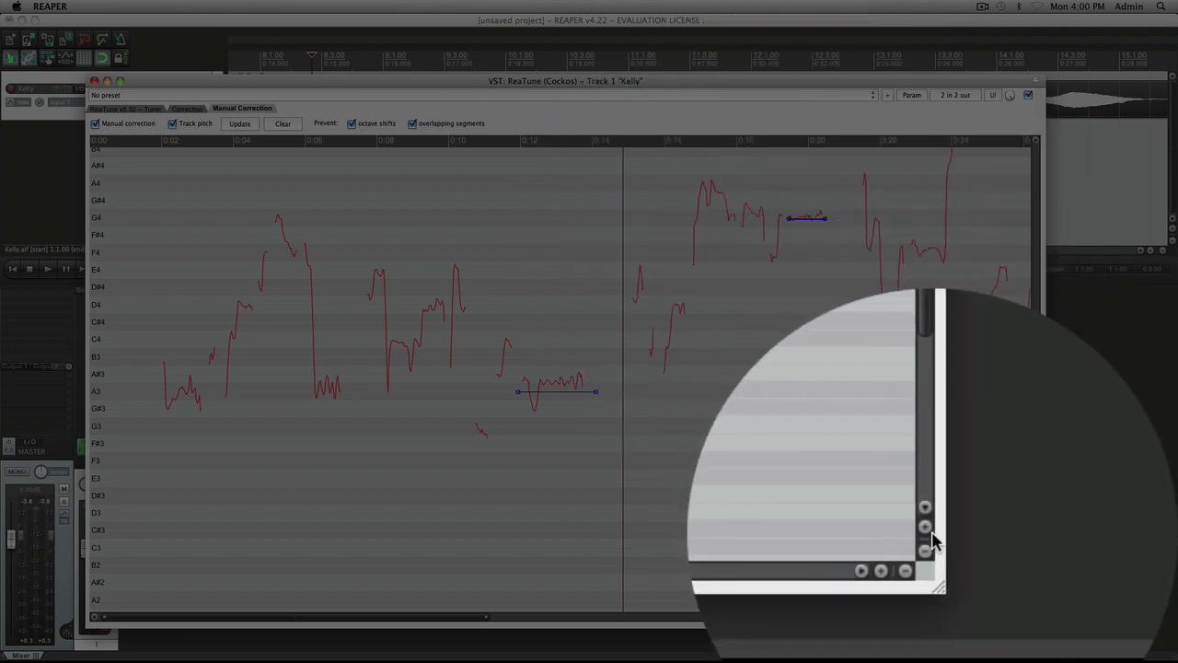
pyautogui.click(931, 530)
pyautogui.click(933, 420)
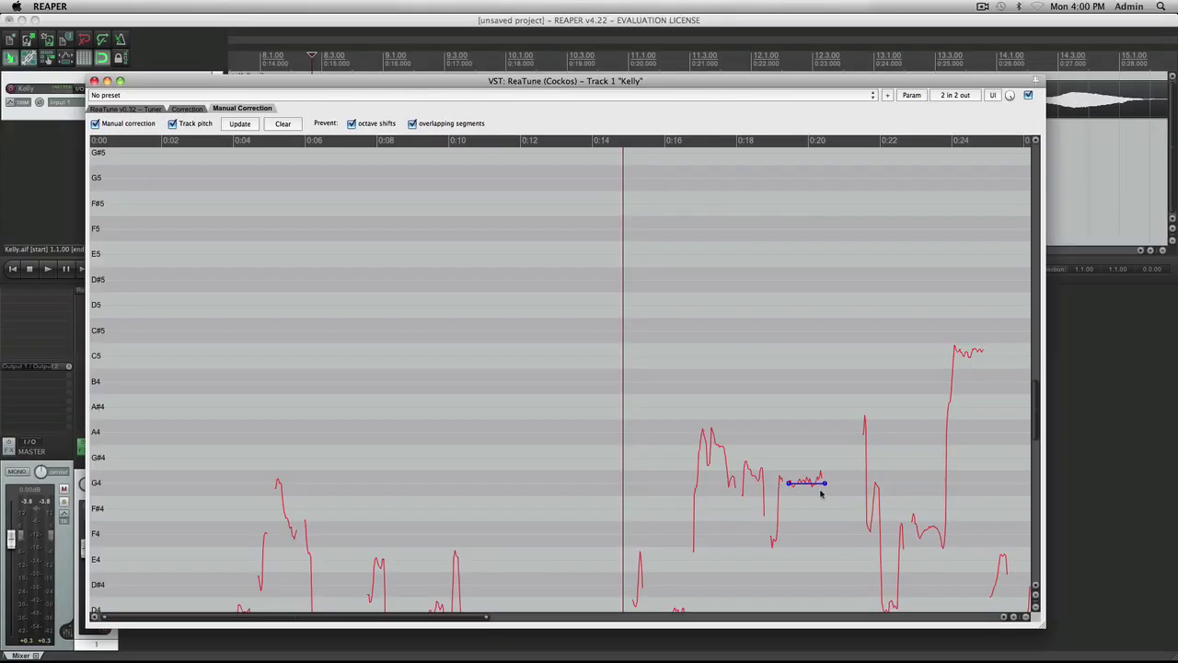
pyautogui.press('space')
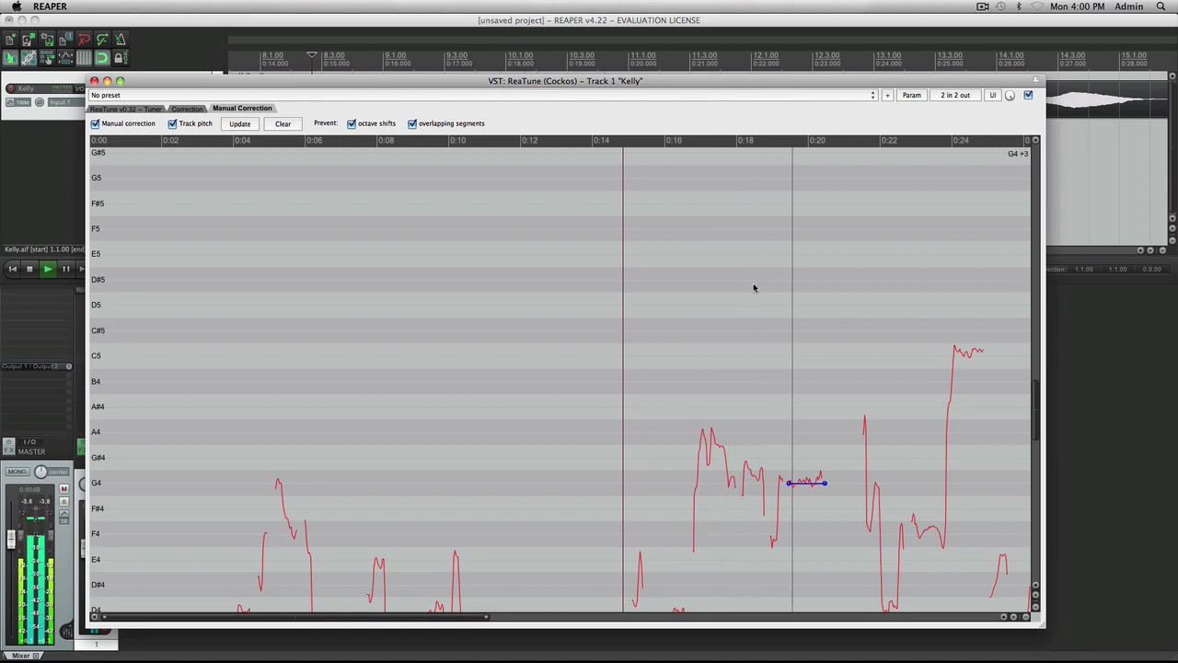
pyautogui.press('space')
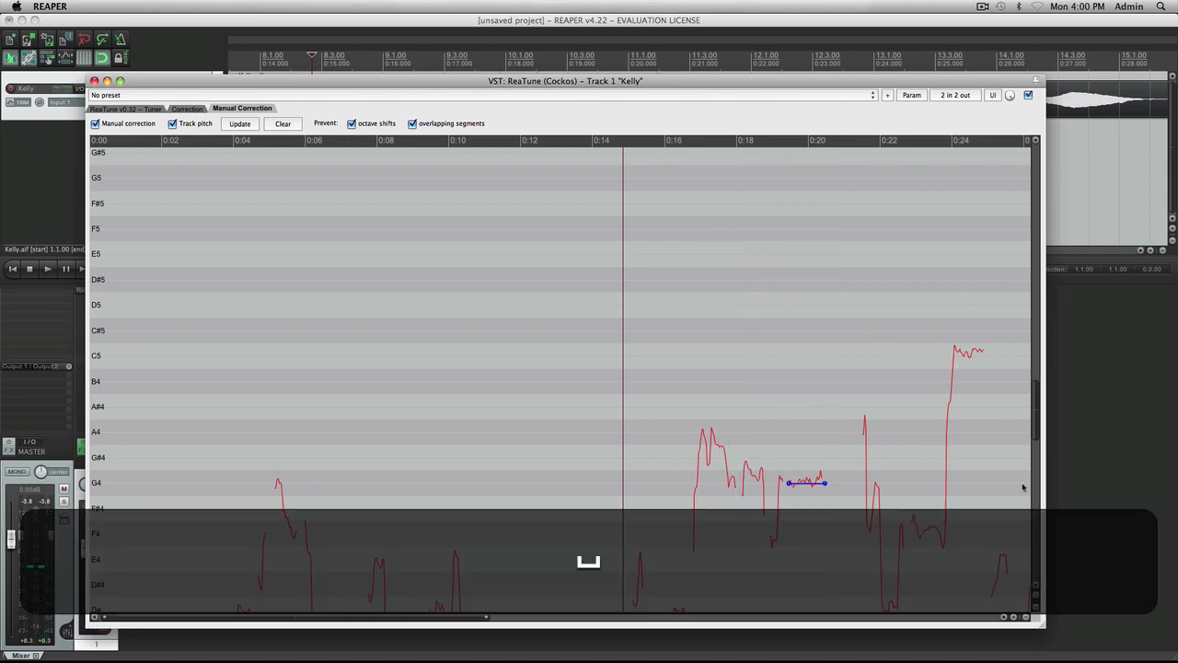
# Enlarge the ReaTune window to show more of the take, then close it
pyautogui.moveTo(1035, 420); pyautogui.dragTo(1037, 460)
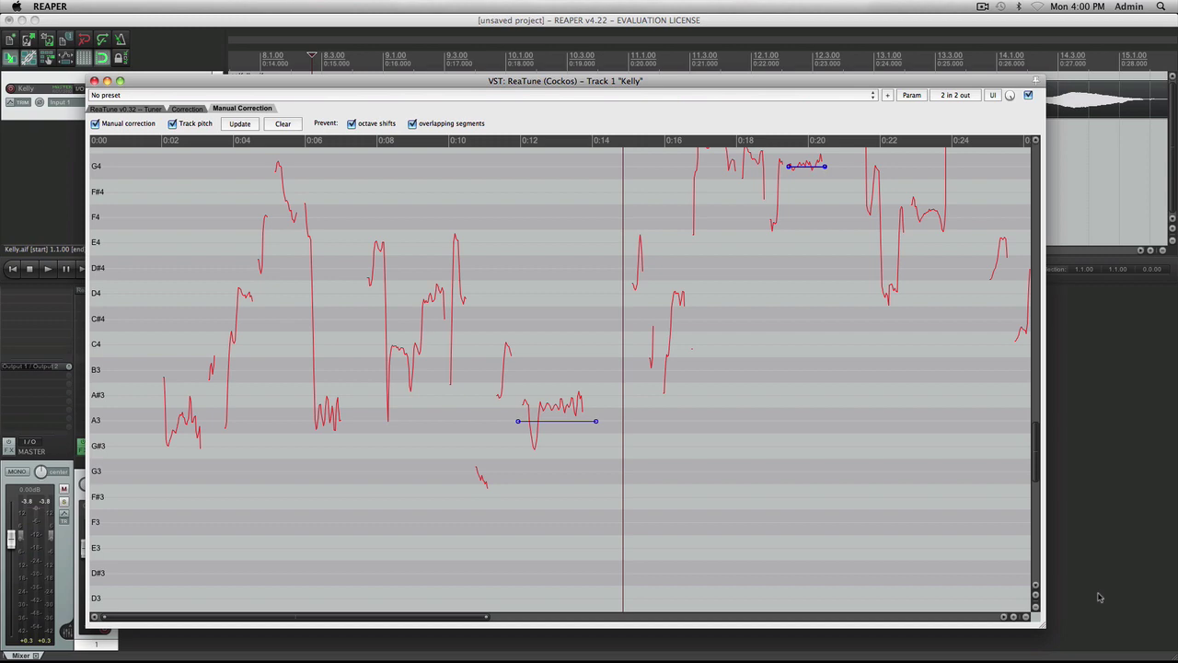
pyautogui.moveTo(1045, 629); pyautogui.dragTo(1117, 635)
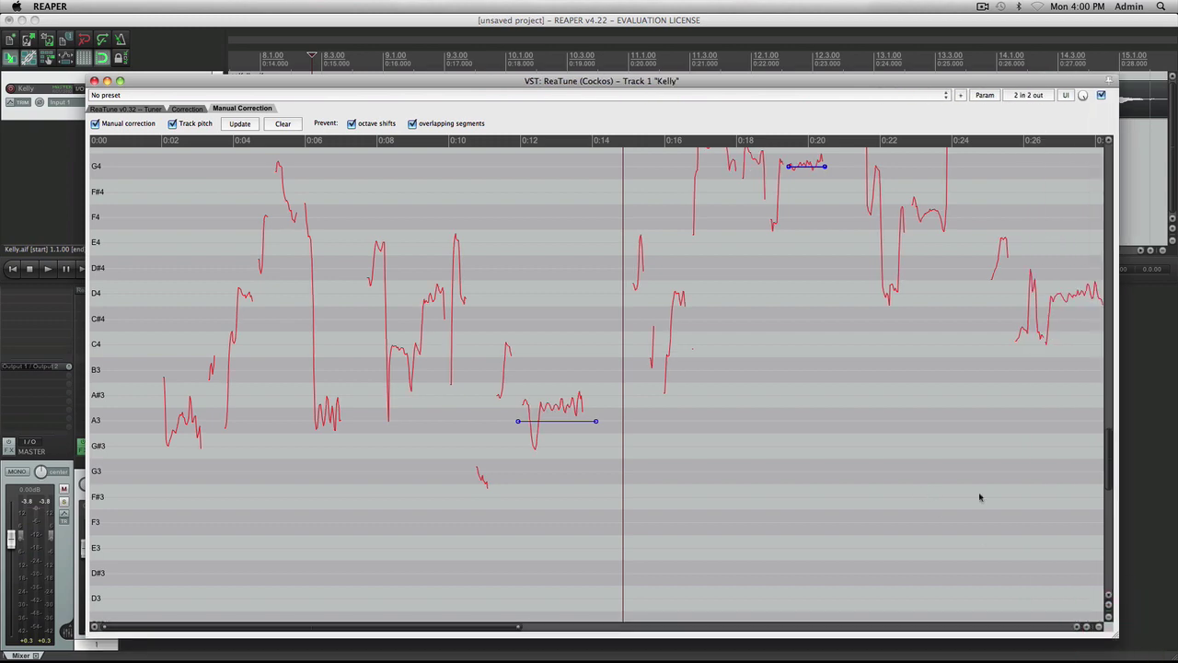
pyautogui.moveTo(1110, 473); pyautogui.dragTo(1110, 455)
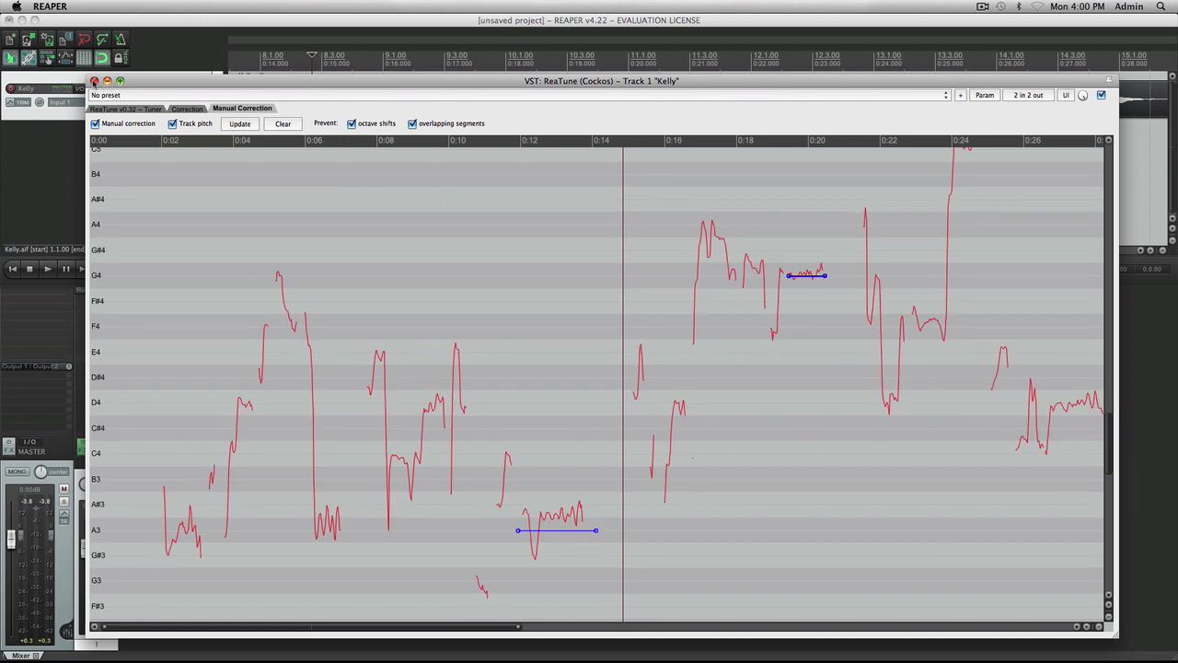
pyautogui.click(94, 81)
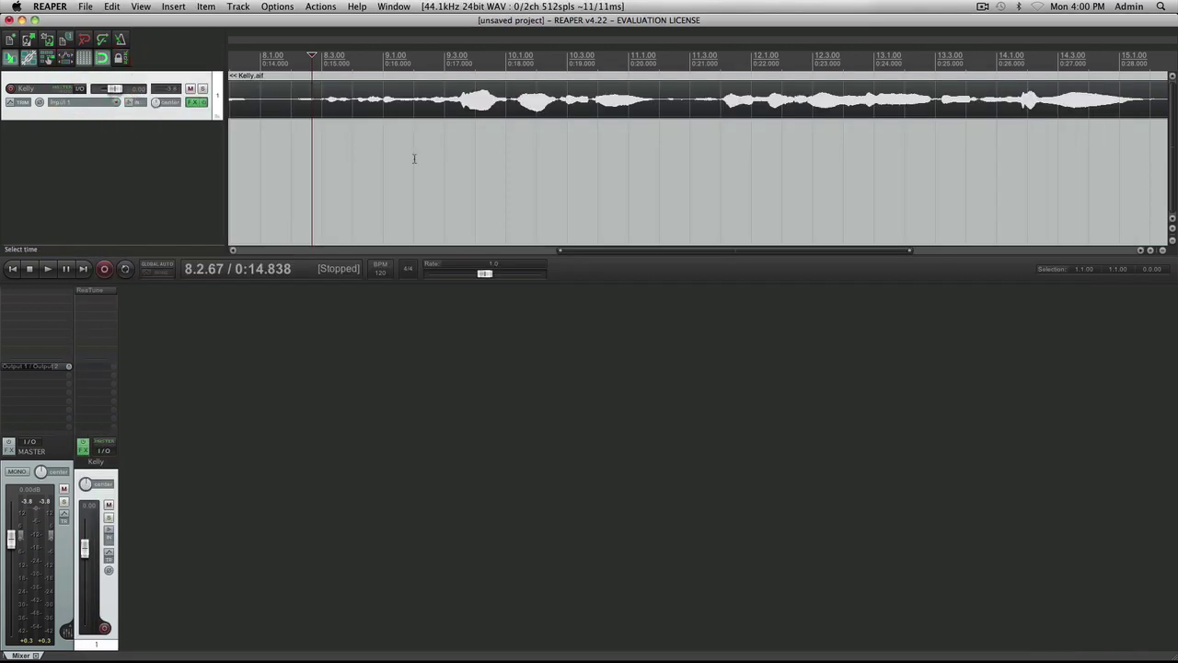
# Zoom out to the whole Kelly take and set the render's WAV bit depth to 24 bit PCM
pyautogui.click(1162, 250)
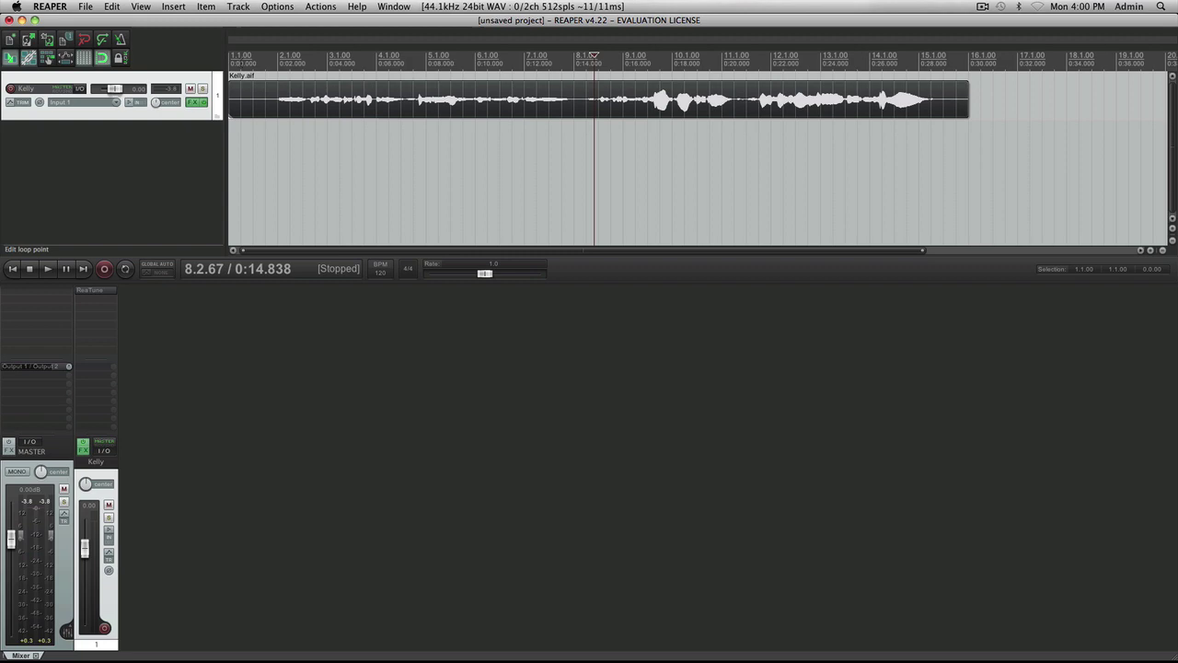
pyautogui.click(316, 179)
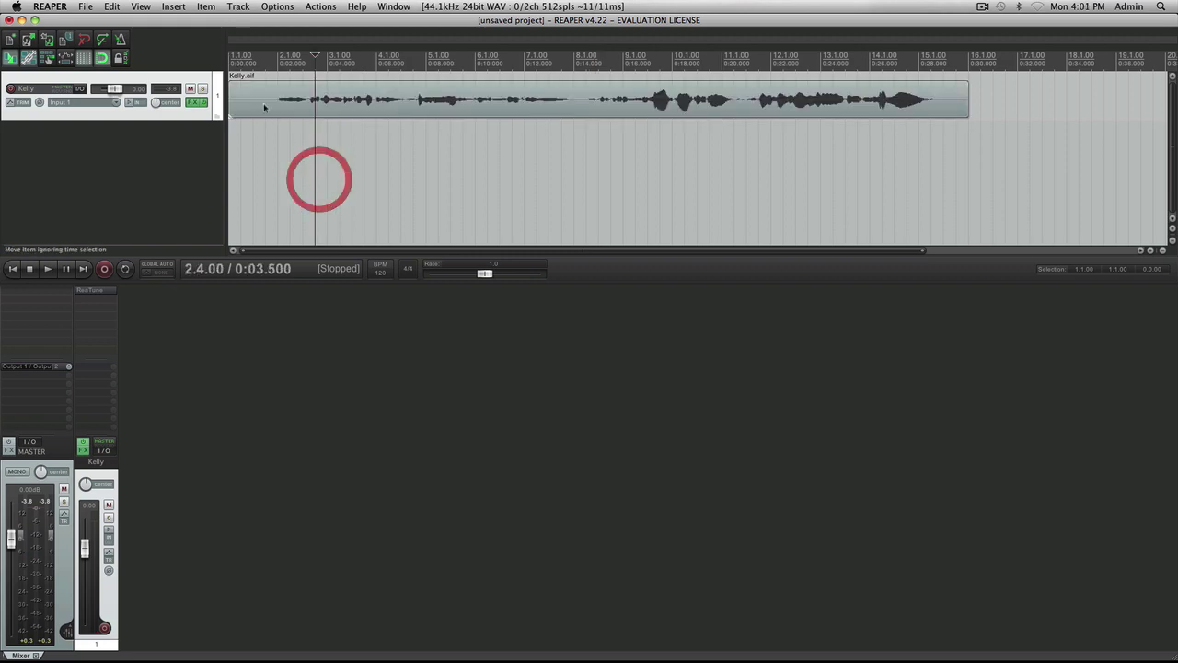
pyautogui.click(253, 94)
pyautogui.click(85, 7)
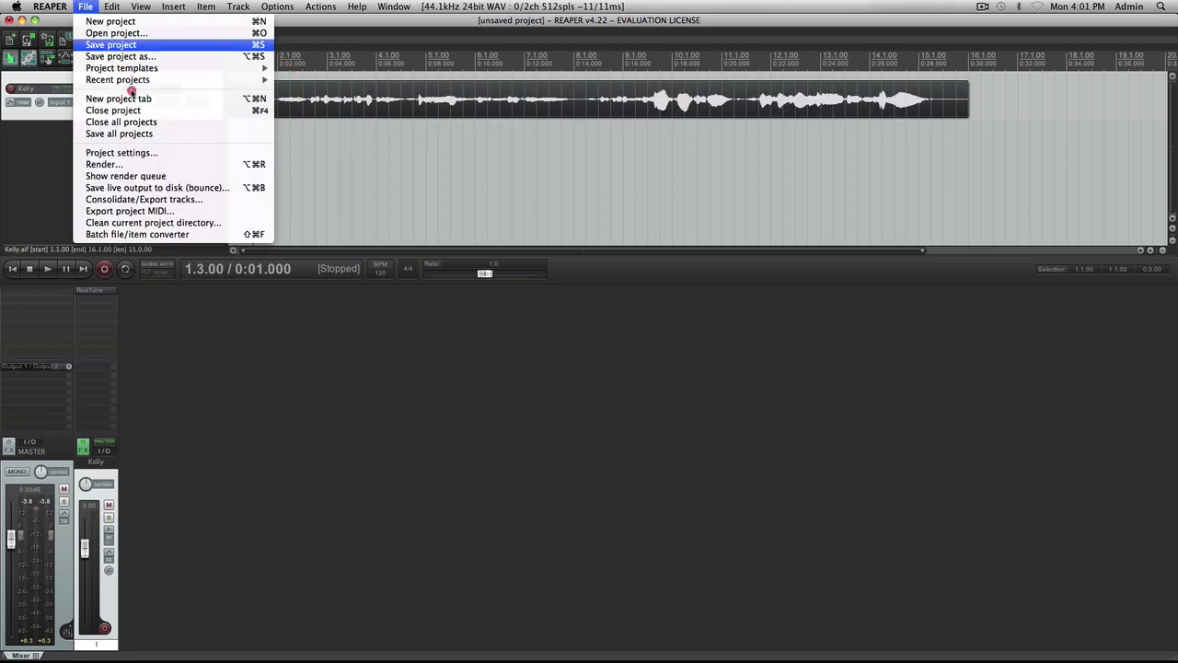
pyautogui.click(175, 164)
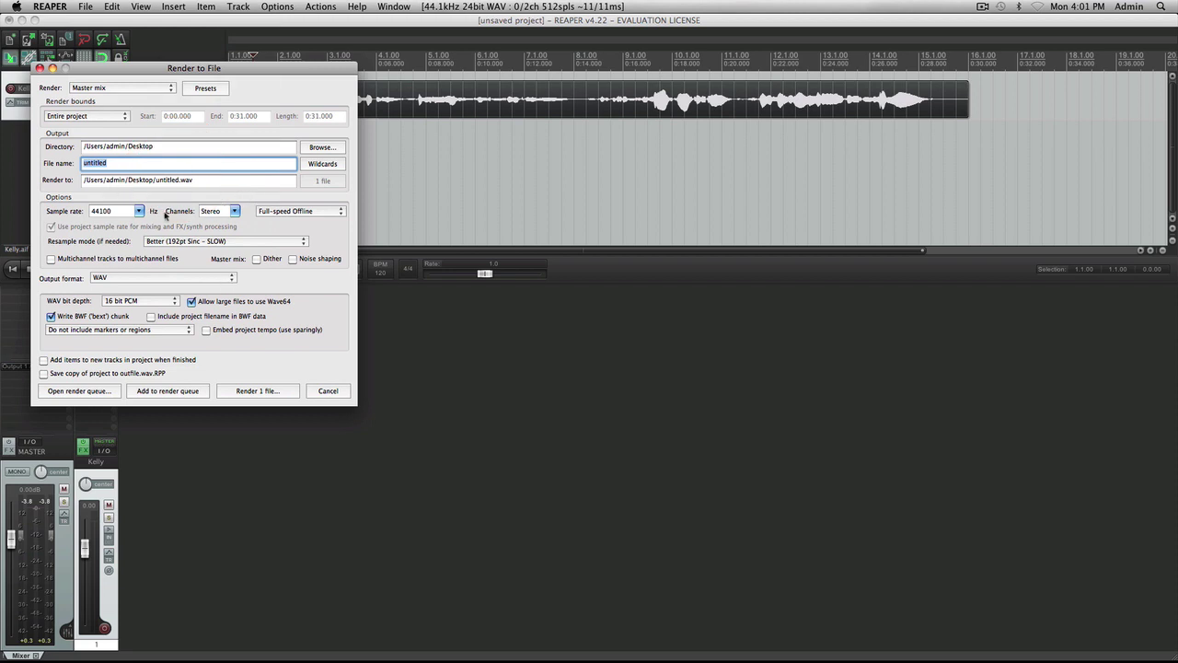
pyautogui.click(161, 301)
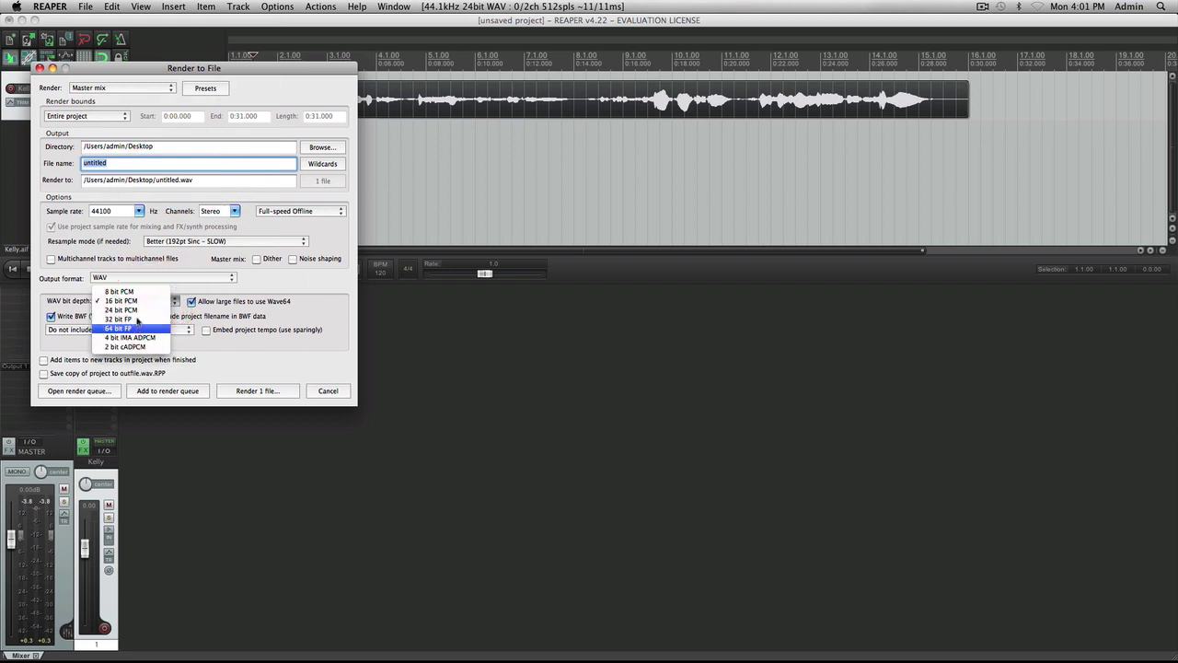
pyautogui.click(140, 310)
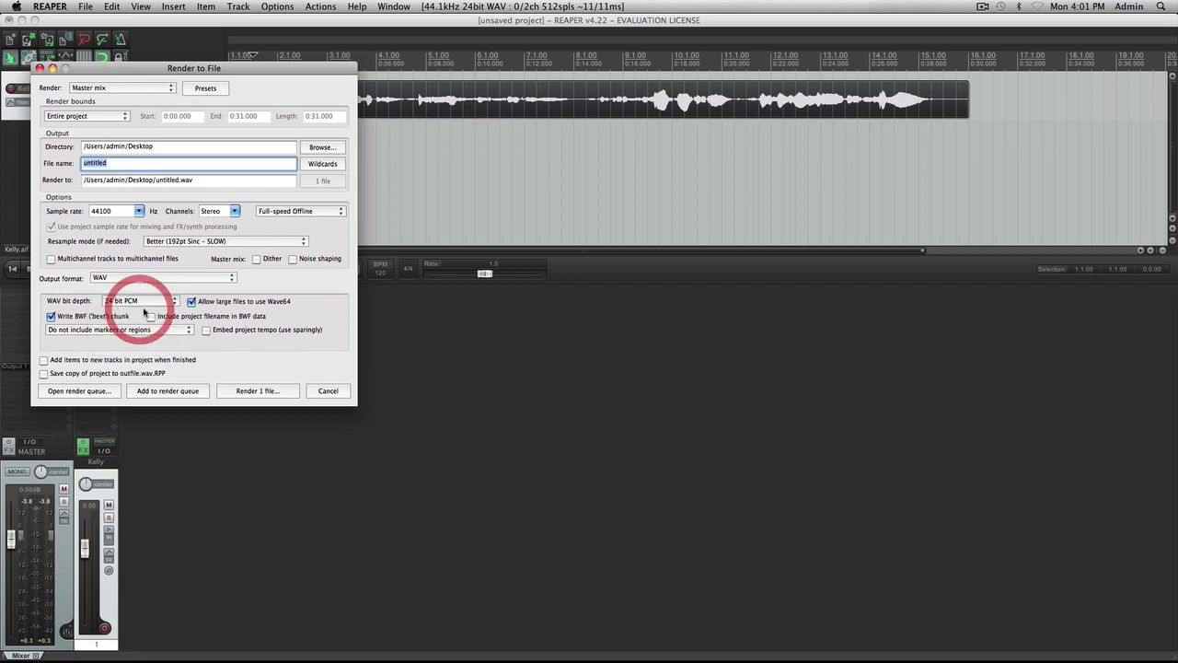
# Render to the project's Audio Files folder under the name Kelly Fixed Pitch
pyautogui.click(331, 147)
pyautogui.click(357, 161)
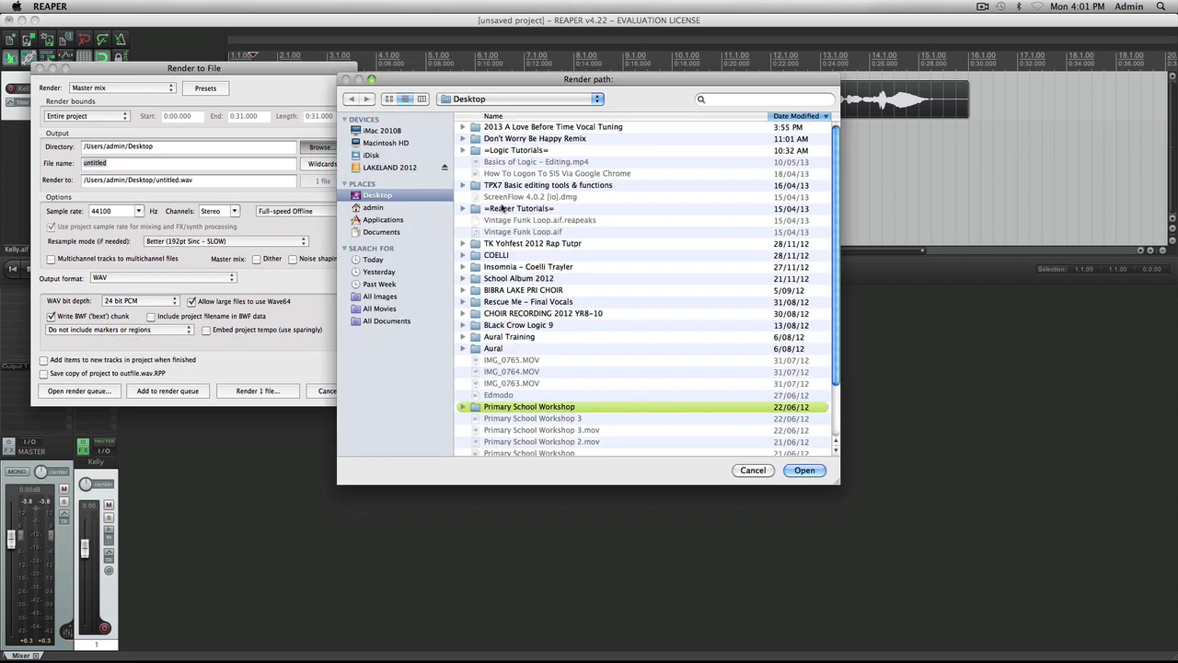
pyautogui.doubleClick(518, 129)
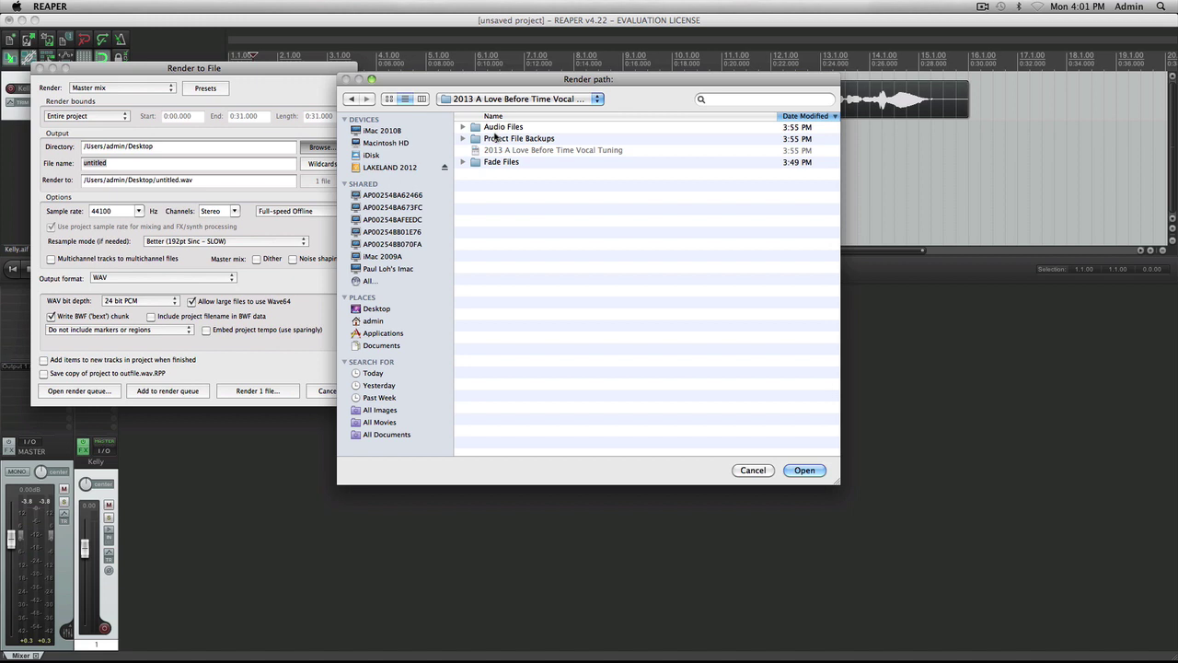
pyautogui.doubleClick(498, 132)
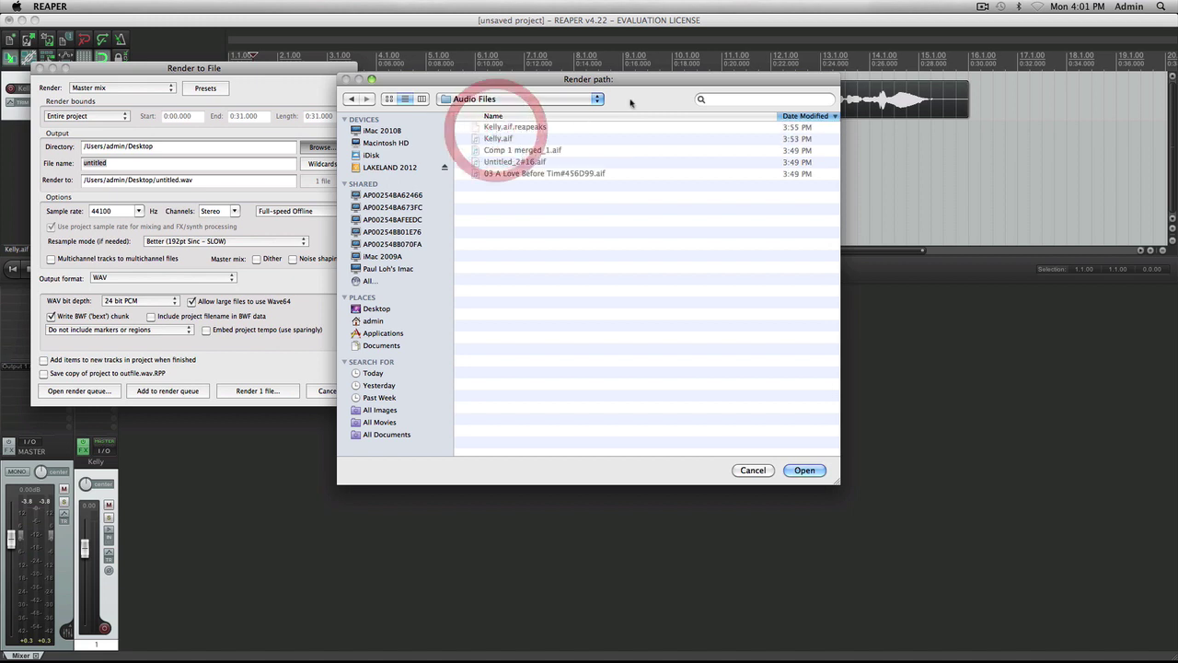
pyautogui.click(801, 471)
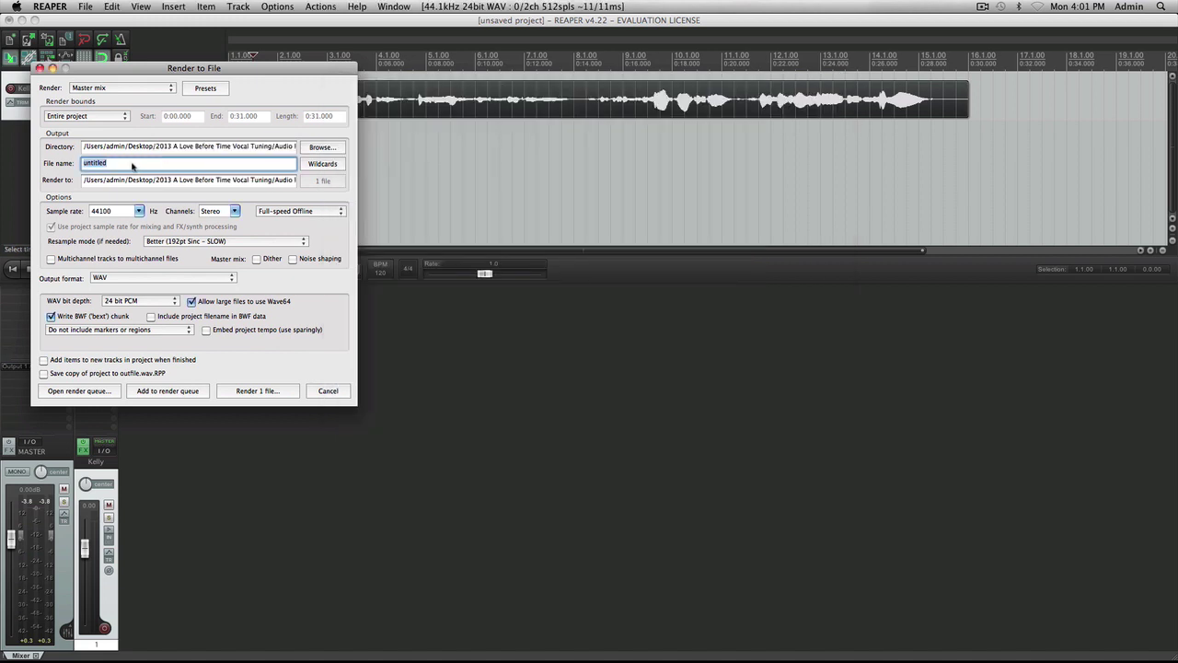
pyautogui.doubleClick(132, 164)
pyautogui.write('Kel')
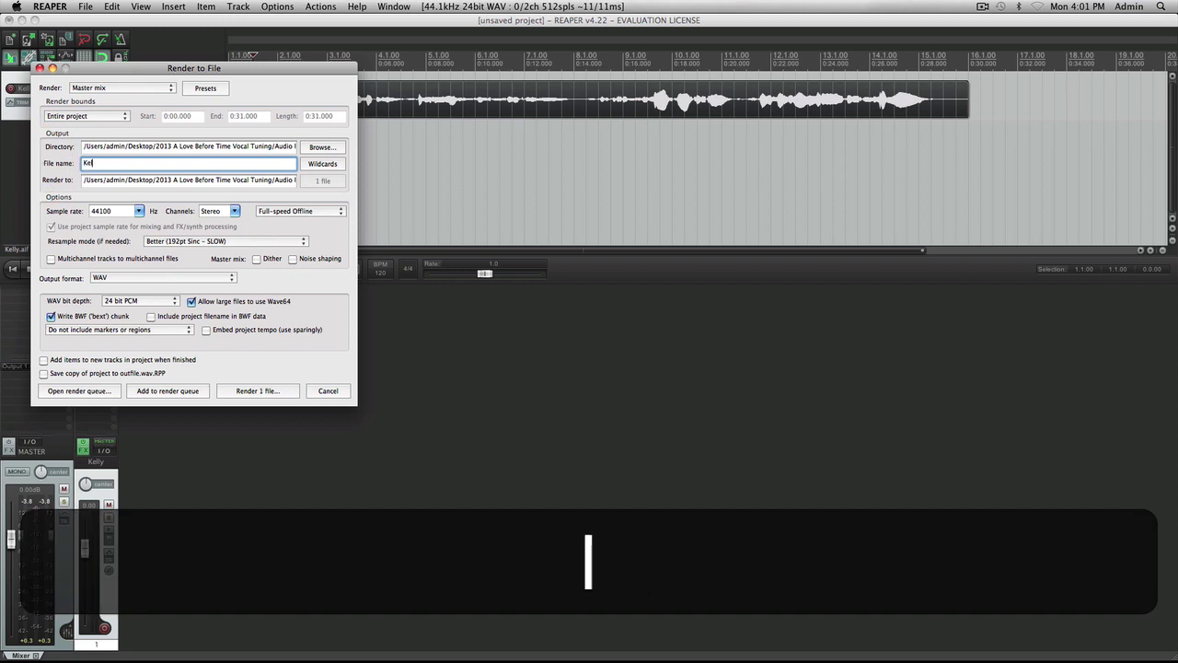
pyautogui.write('ly Fixed Pl')
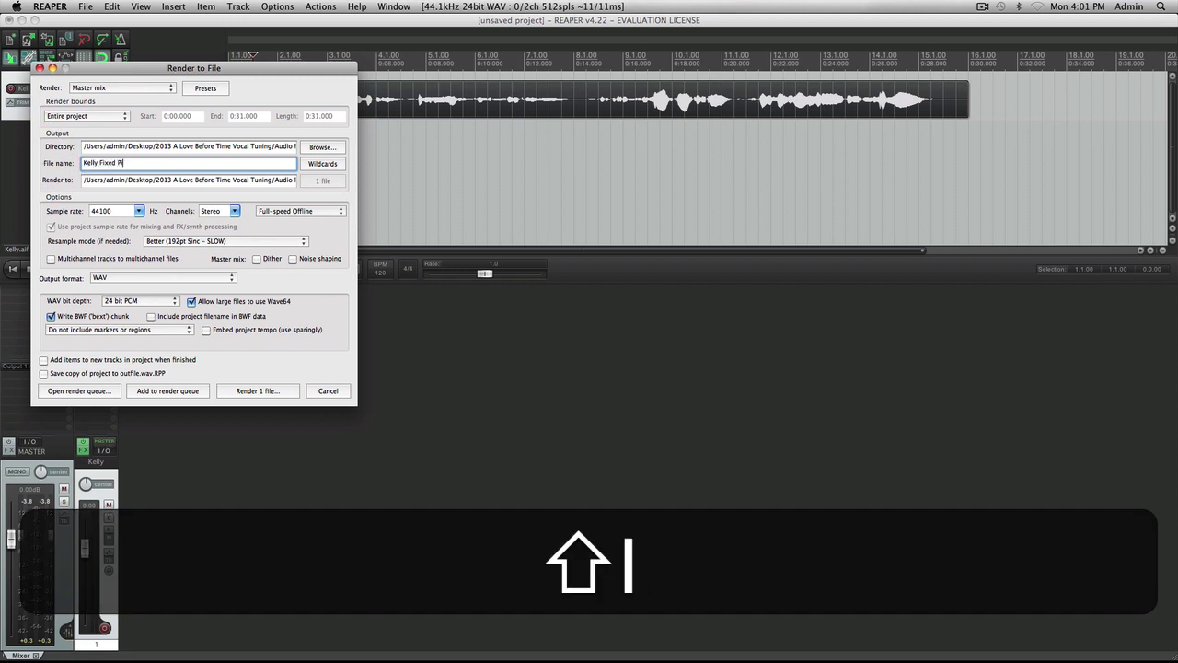
pyautogui.write('tch')
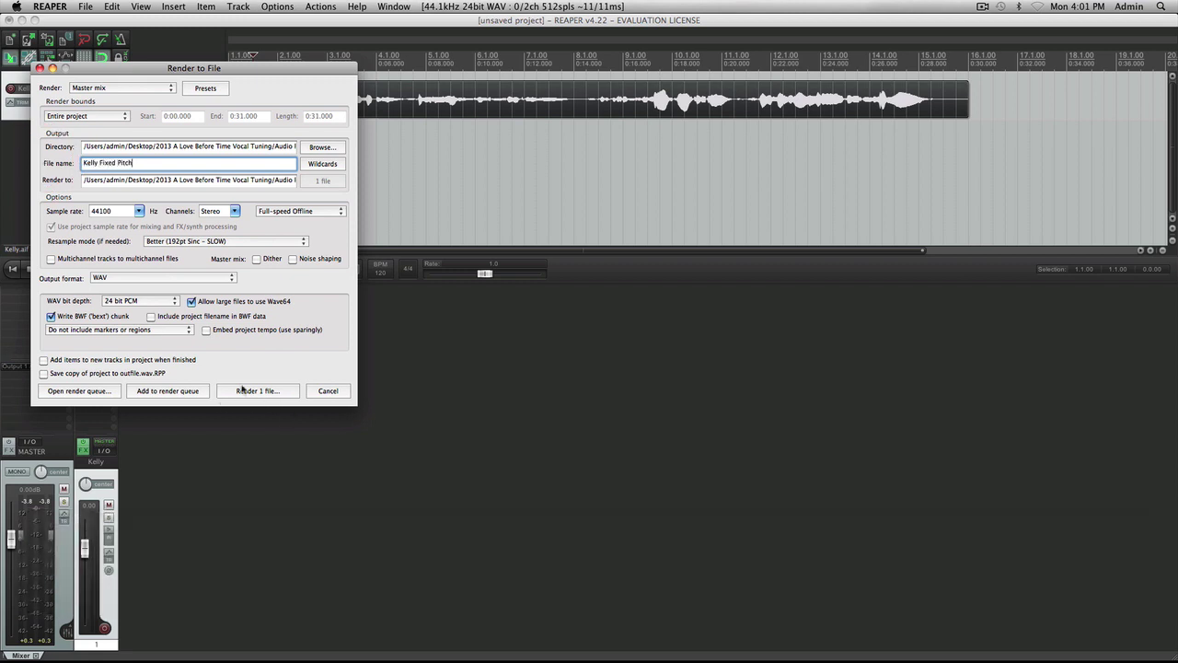
pyautogui.click(243, 388)
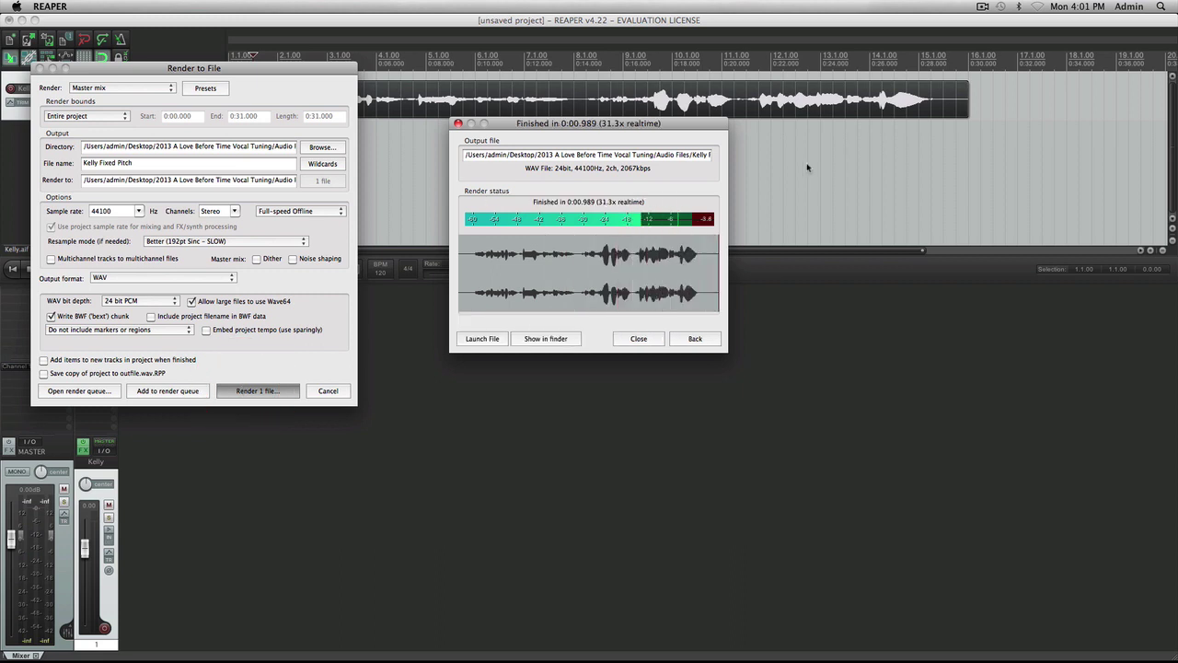
# Dismiss the render summary, cancel saving the project, and quit REAPER
pyautogui.click(696, 339)
pyautogui.press('super+s')
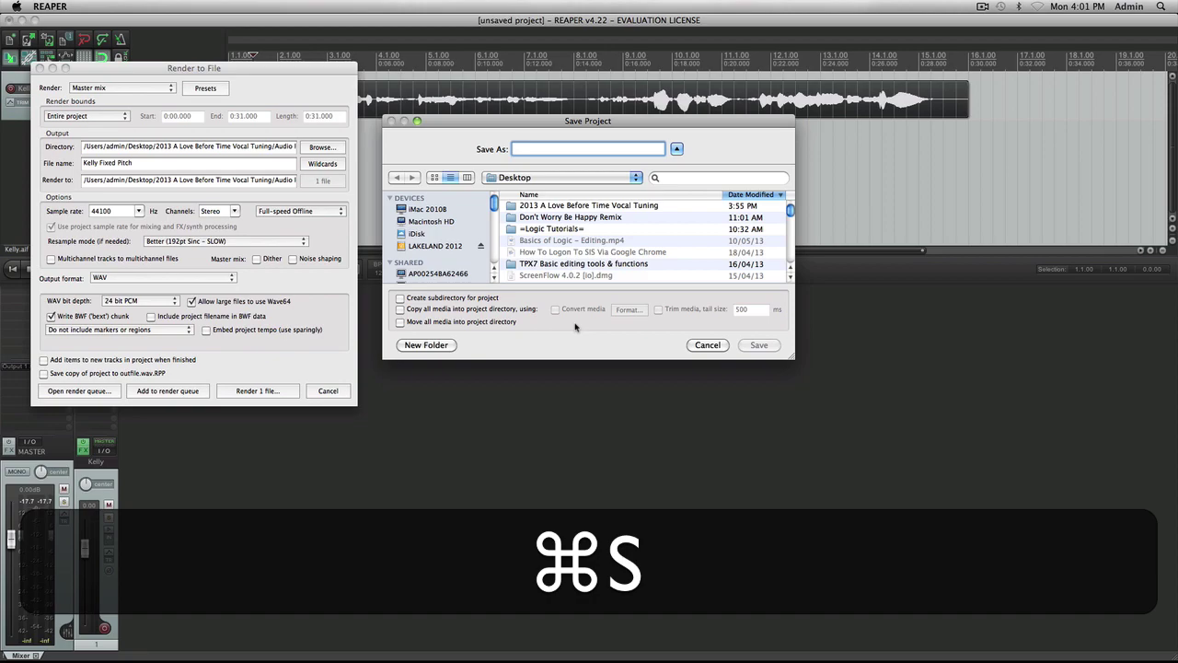
pyautogui.press('Escape')
pyautogui.press('super+q')
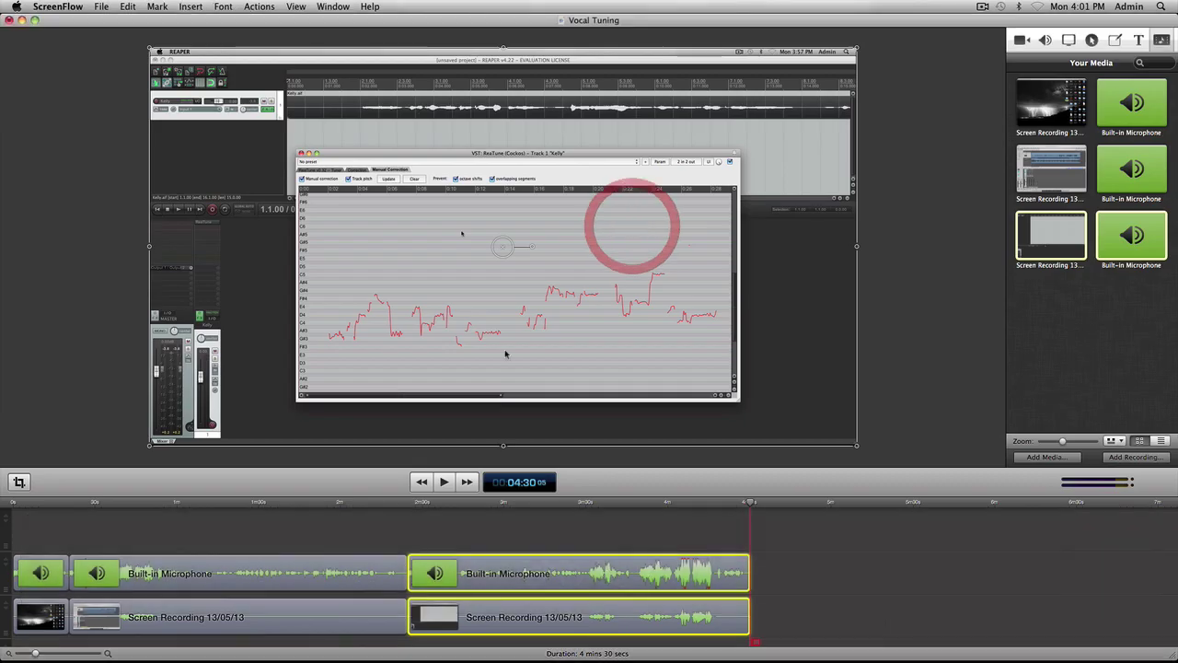
# Switch to Logic Pro with the 2013 A Love Before Time Vocal Tuning project
pyautogui.click(209, 635)
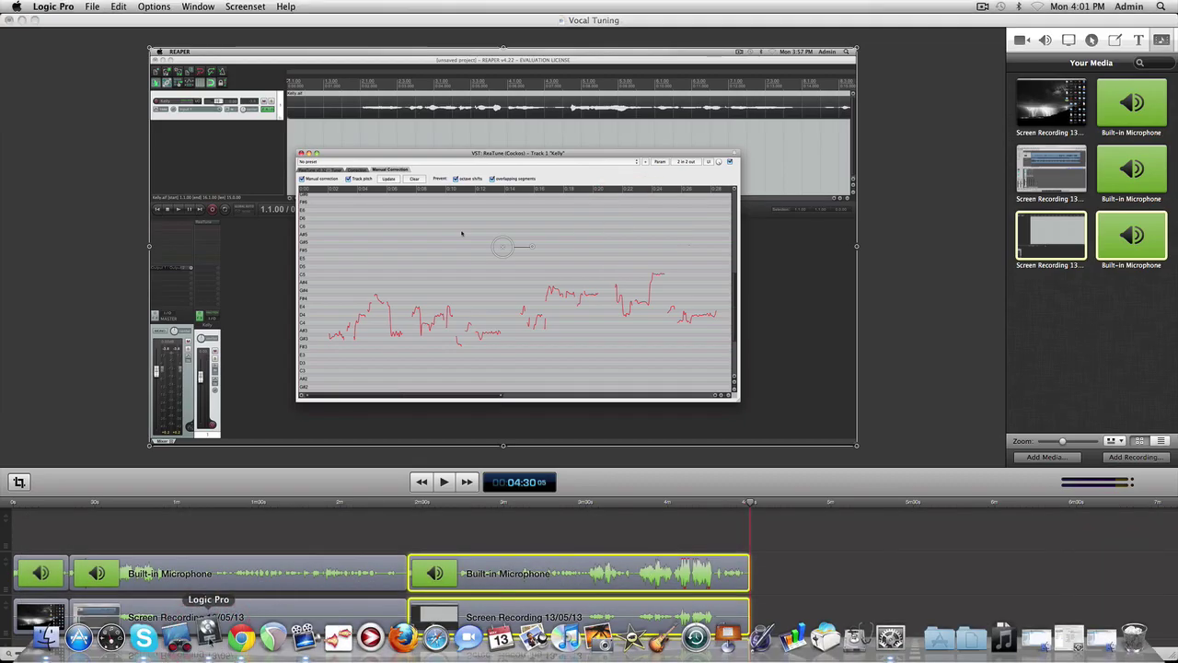
pyautogui.click(113, 377)
pyautogui.press('super+h')
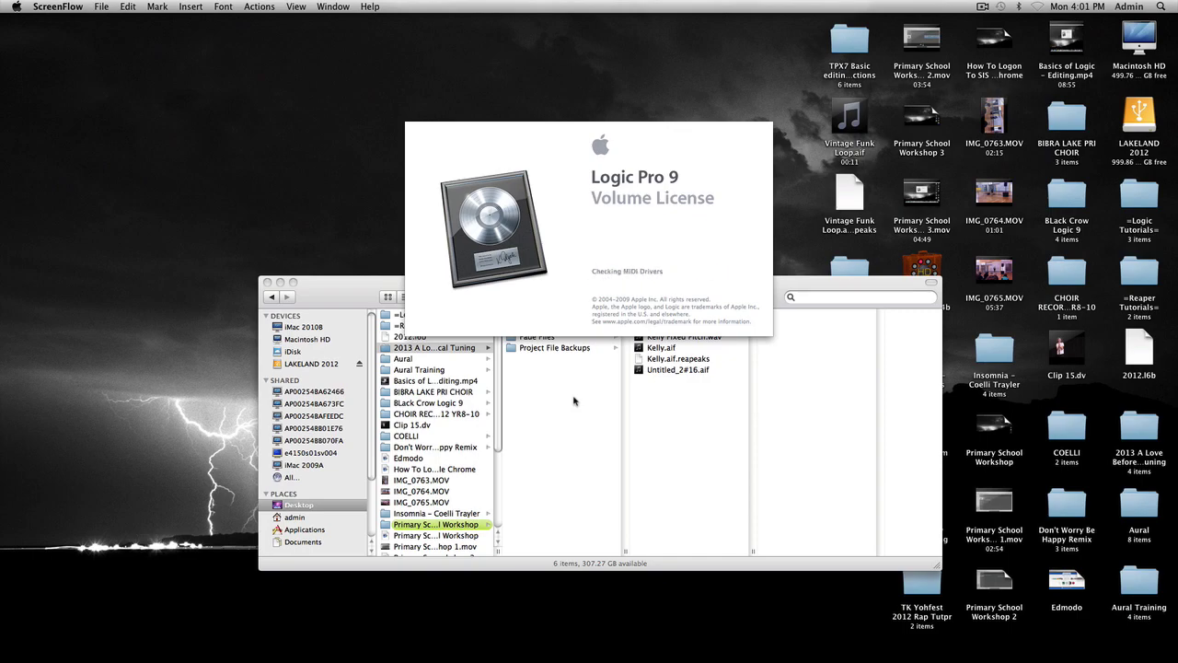
pyautogui.press('F13')
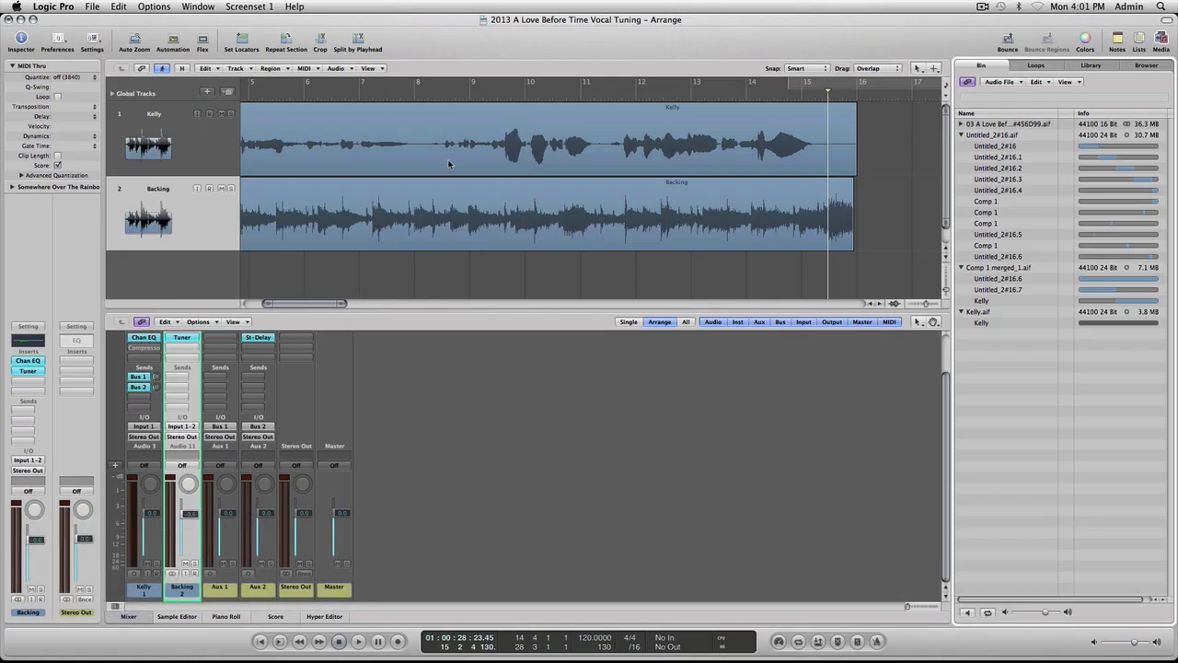
# Return the playhead to the start and delete the original Kelly vocal region
pyautogui.press('Right')
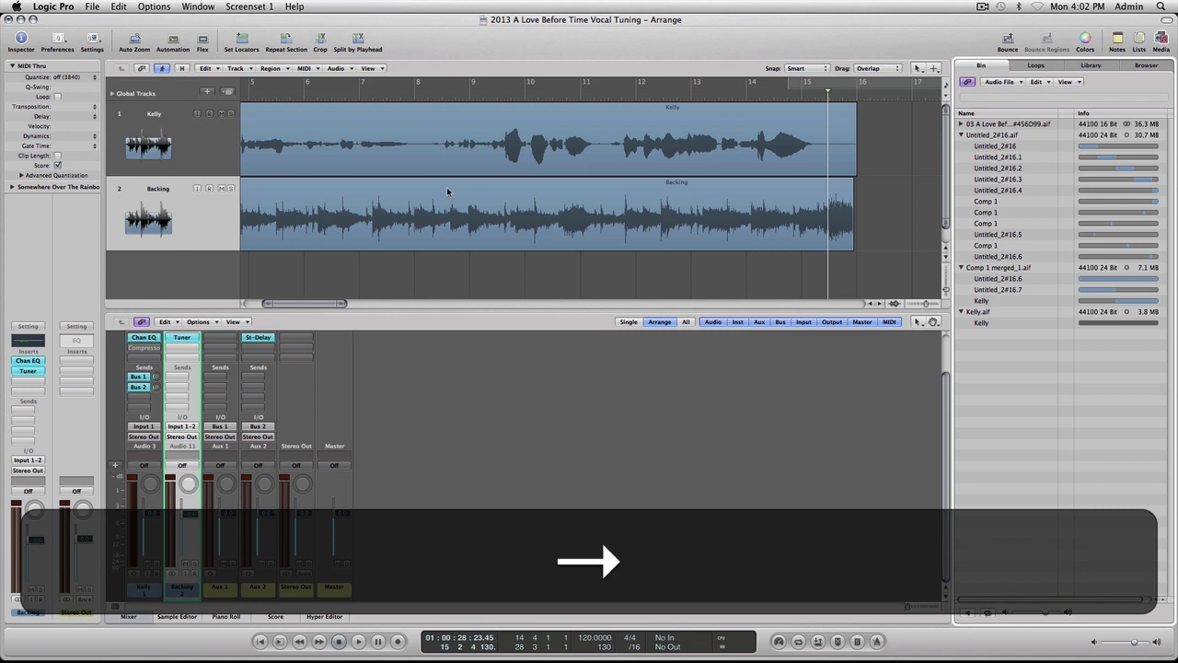
pyautogui.press('0')
pyautogui.click(360, 134)
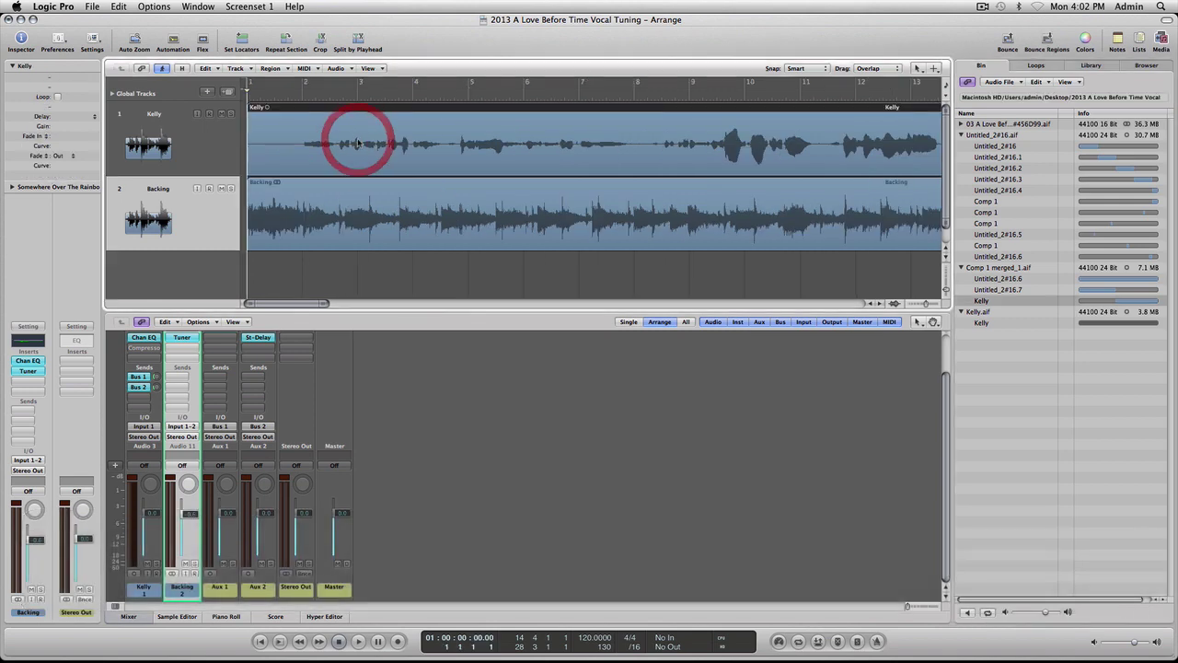
pyautogui.press('BackSpace')
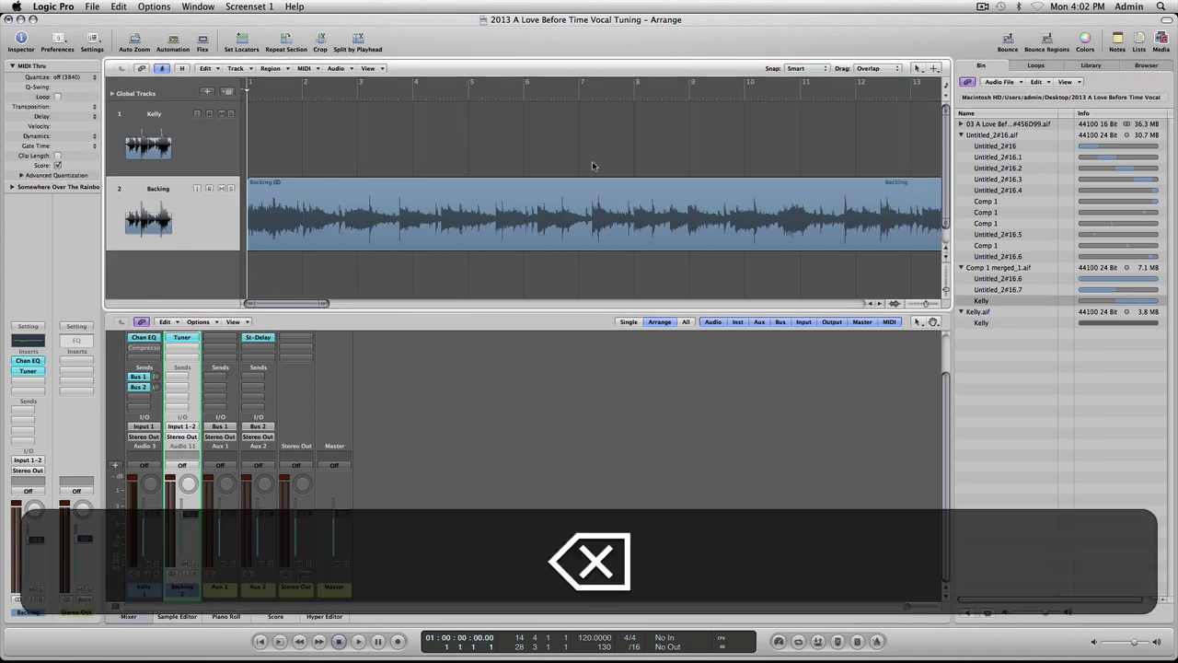
# Add Kelly Fixed Pitch.wav from Audio Files to the bin and place it on the Kelly track at bar 1
pyautogui.click(1014, 82)
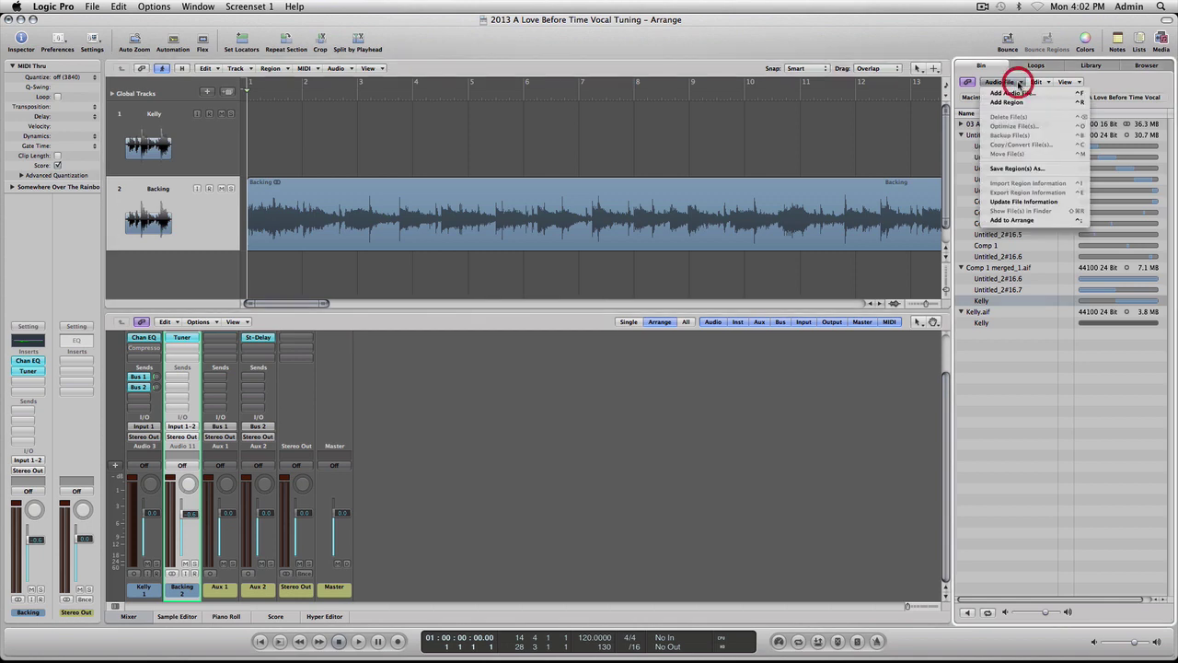
pyautogui.click(1012, 95)
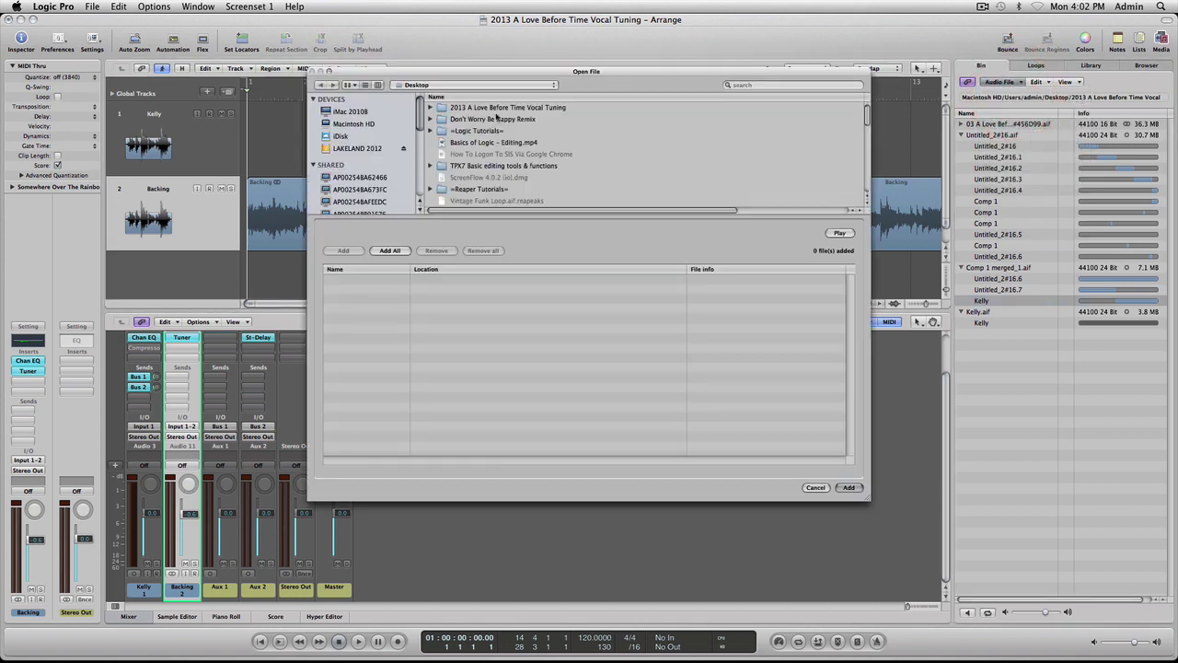
pyautogui.doubleClick(480, 110)
pyautogui.doubleClick(488, 109)
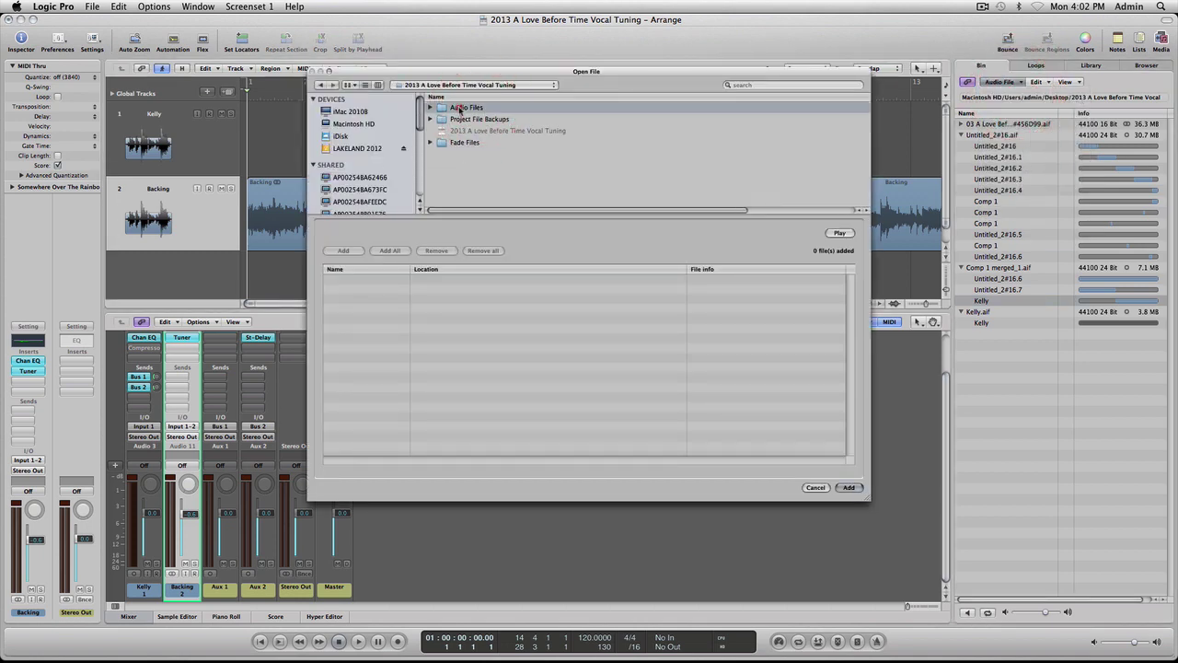
pyautogui.click(474, 109)
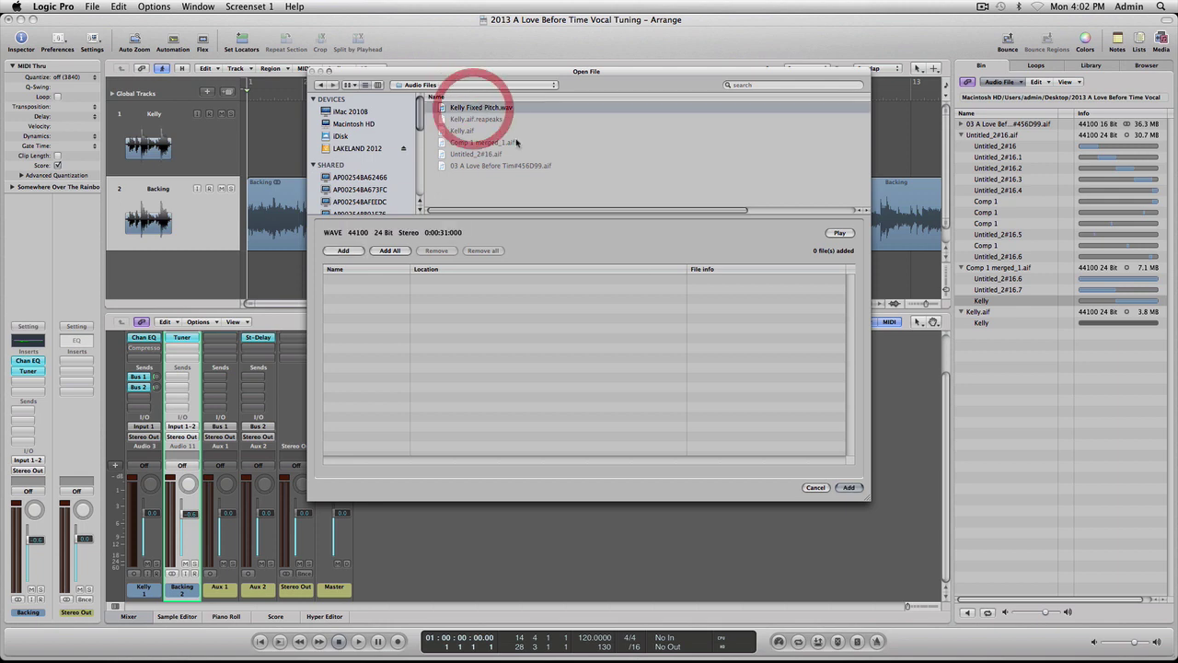
pyautogui.click(848, 488)
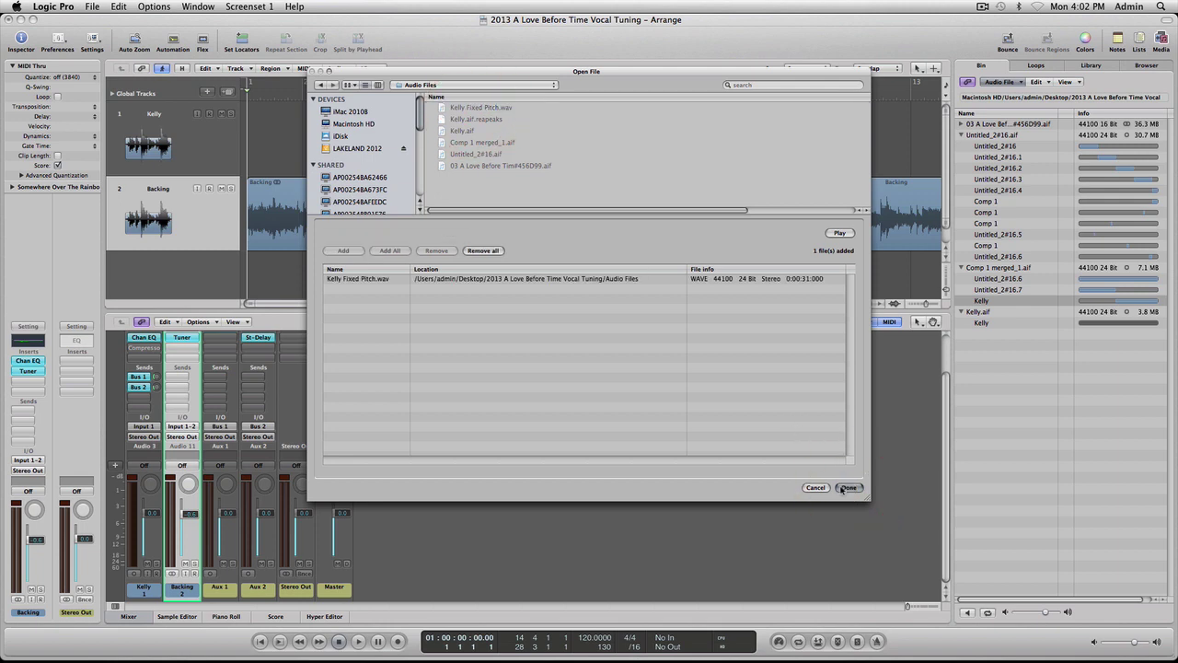
pyautogui.click(848, 488)
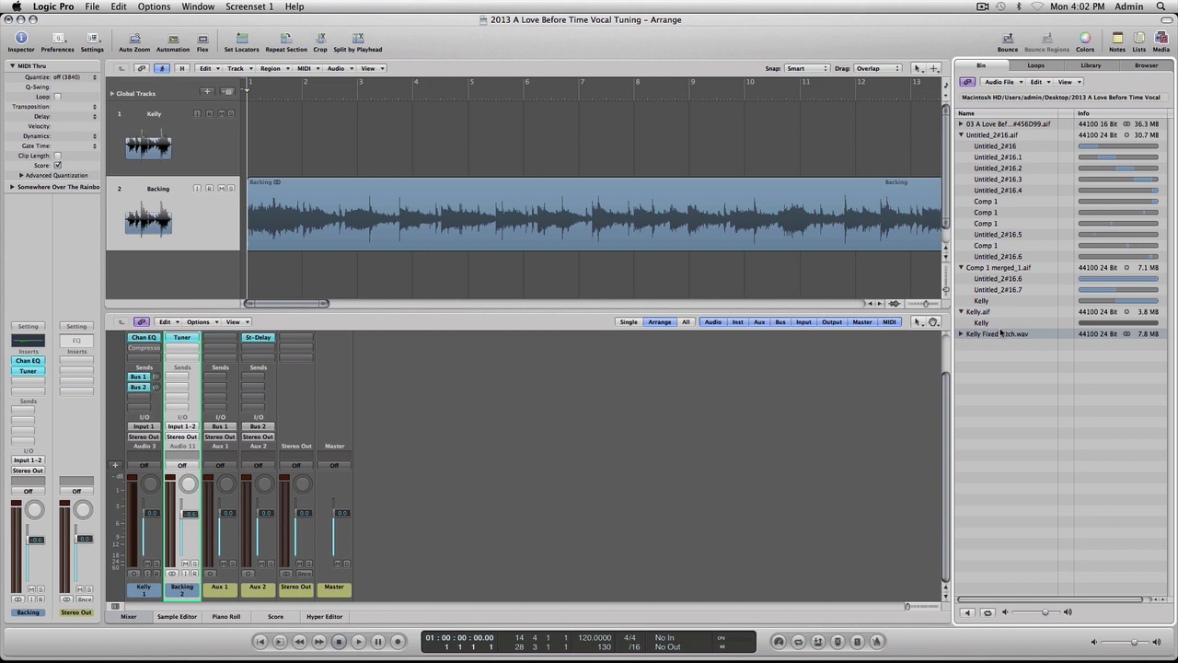
pyautogui.moveTo(997, 338); pyautogui.dragTo(238, 116)
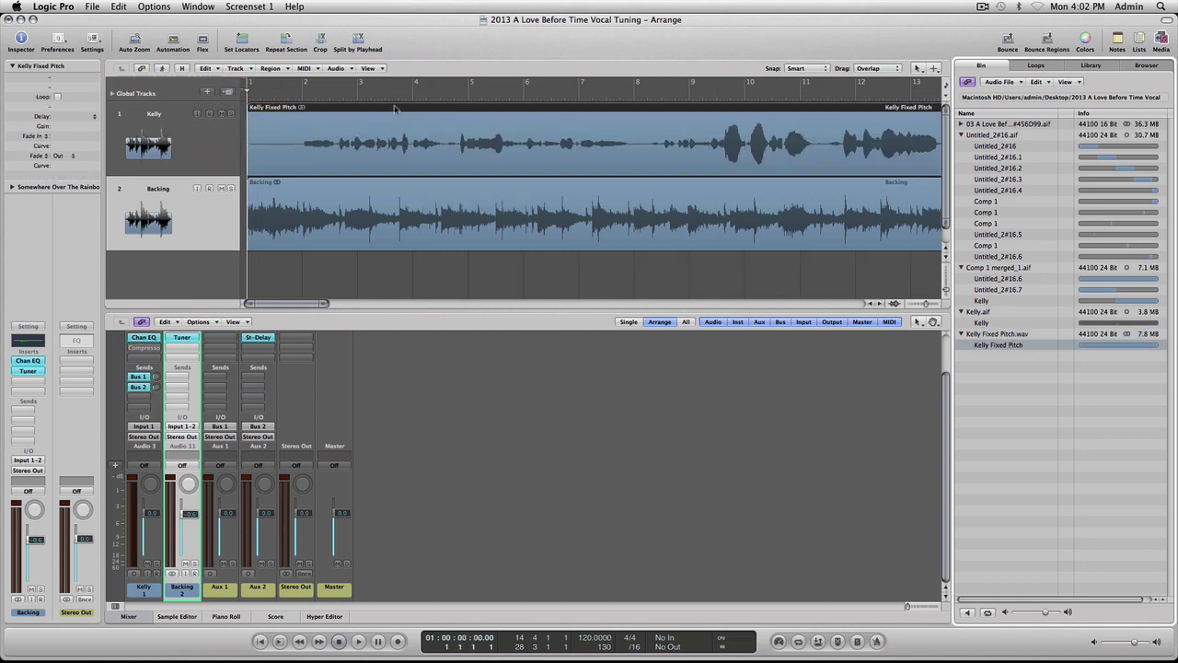
# Play the Kelly Fixed Pitch vocal against the Backing track, hide the media bin, then stop
pyautogui.press('space')
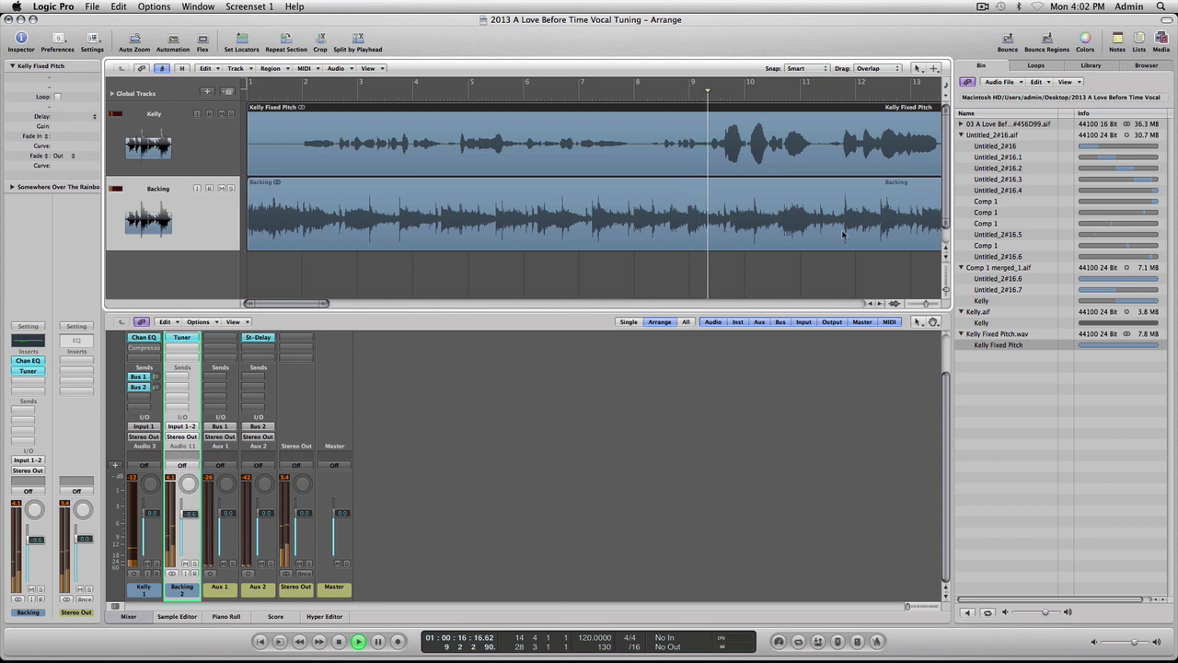
pyautogui.click(1162, 39)
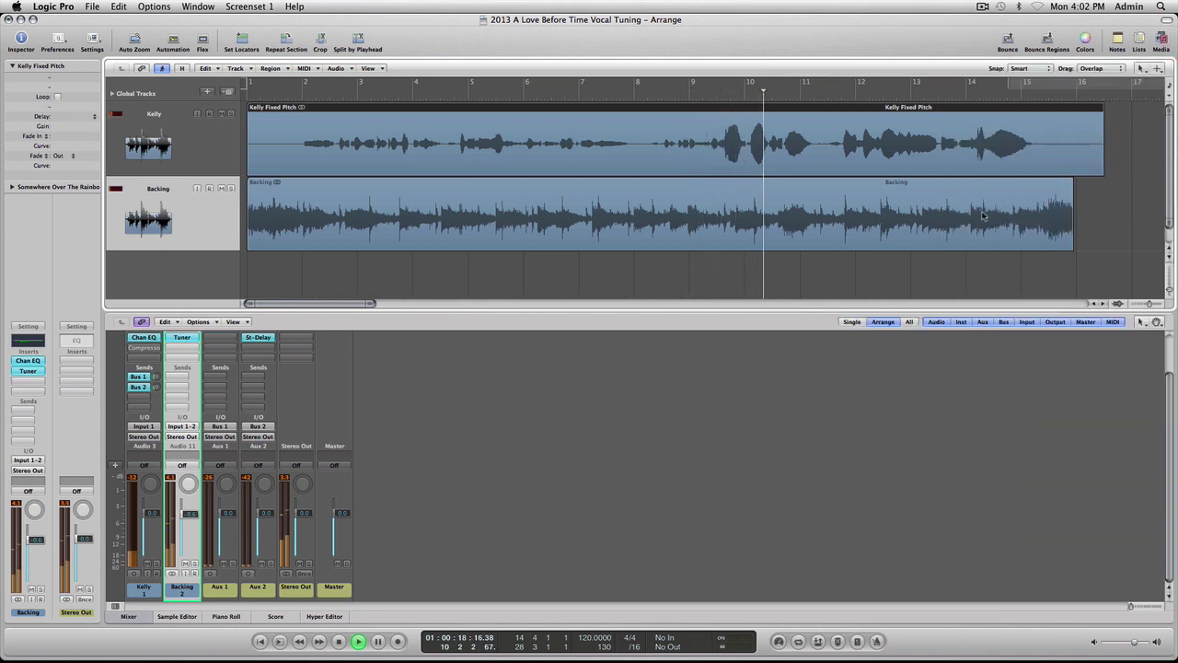
pyautogui.press('space')
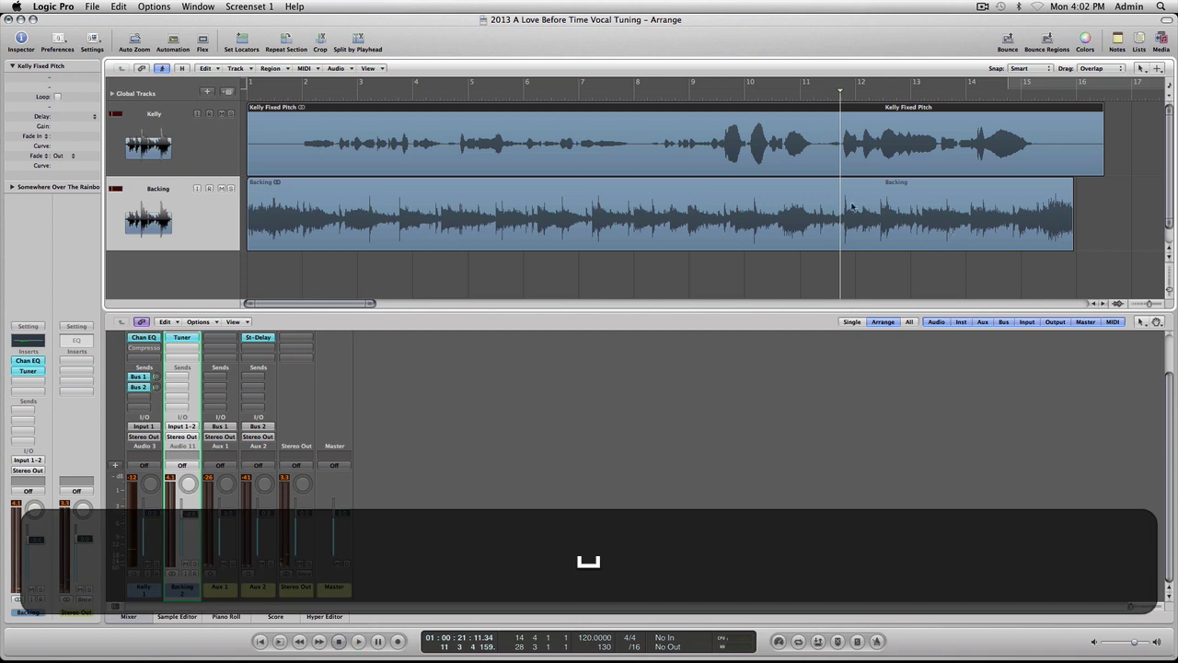